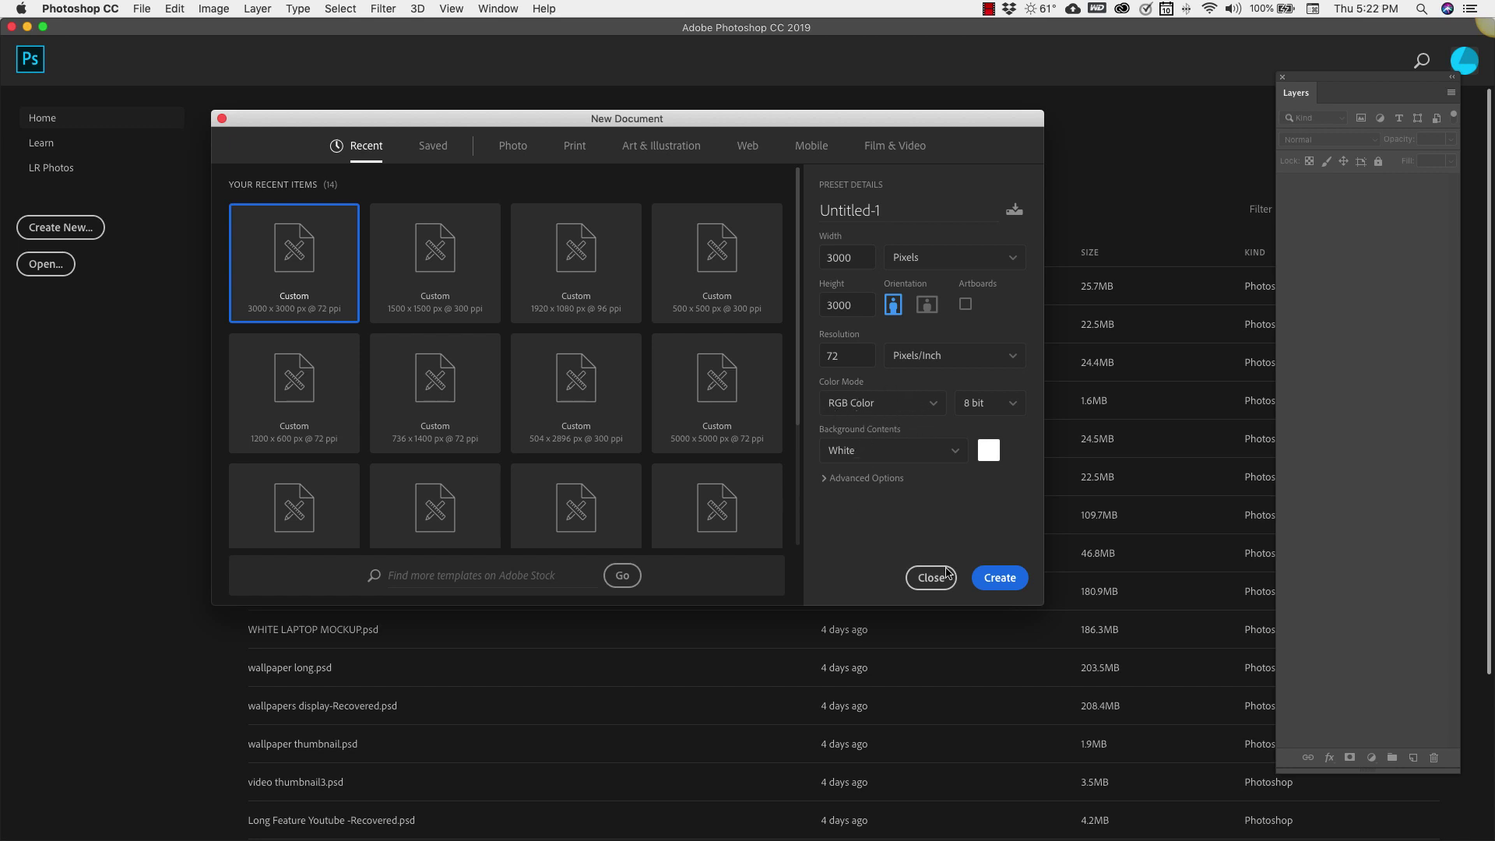
Step: Create a 3000 × 3000 px, 72 ppi RGB document with a white background and set black foreground, white background colors
{"action": "left_click", "coordinate": [1000, 577]}
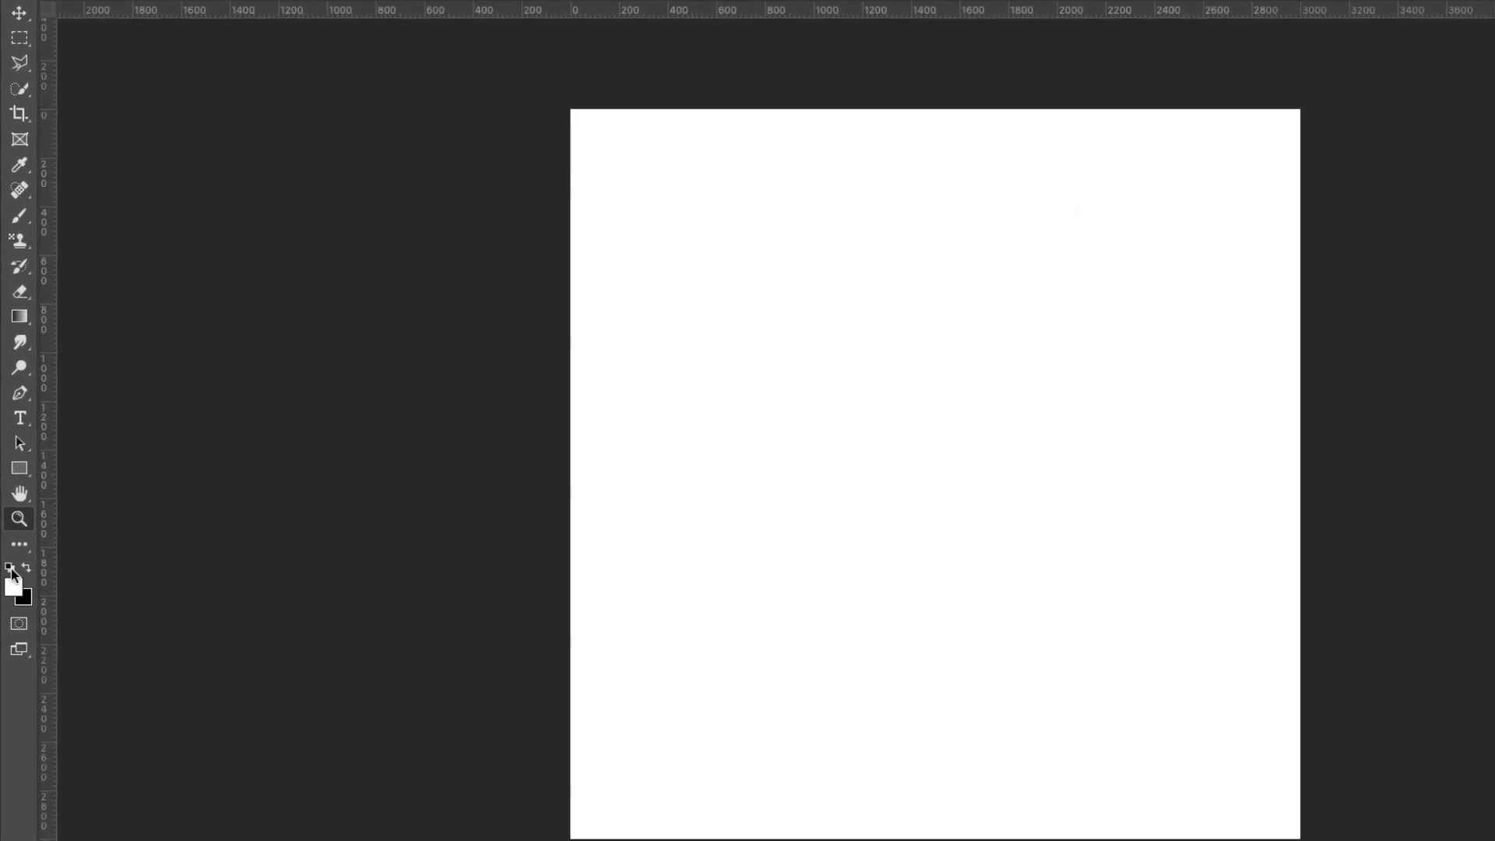
{"action": "left_click", "coordinate": [22, 540]}
Step: Set up the Gradient Tool with a diamond gradient in Difference mode, and swap the colors to white foreground, black background
{"action": "left_click", "coordinate": [20, 319]}
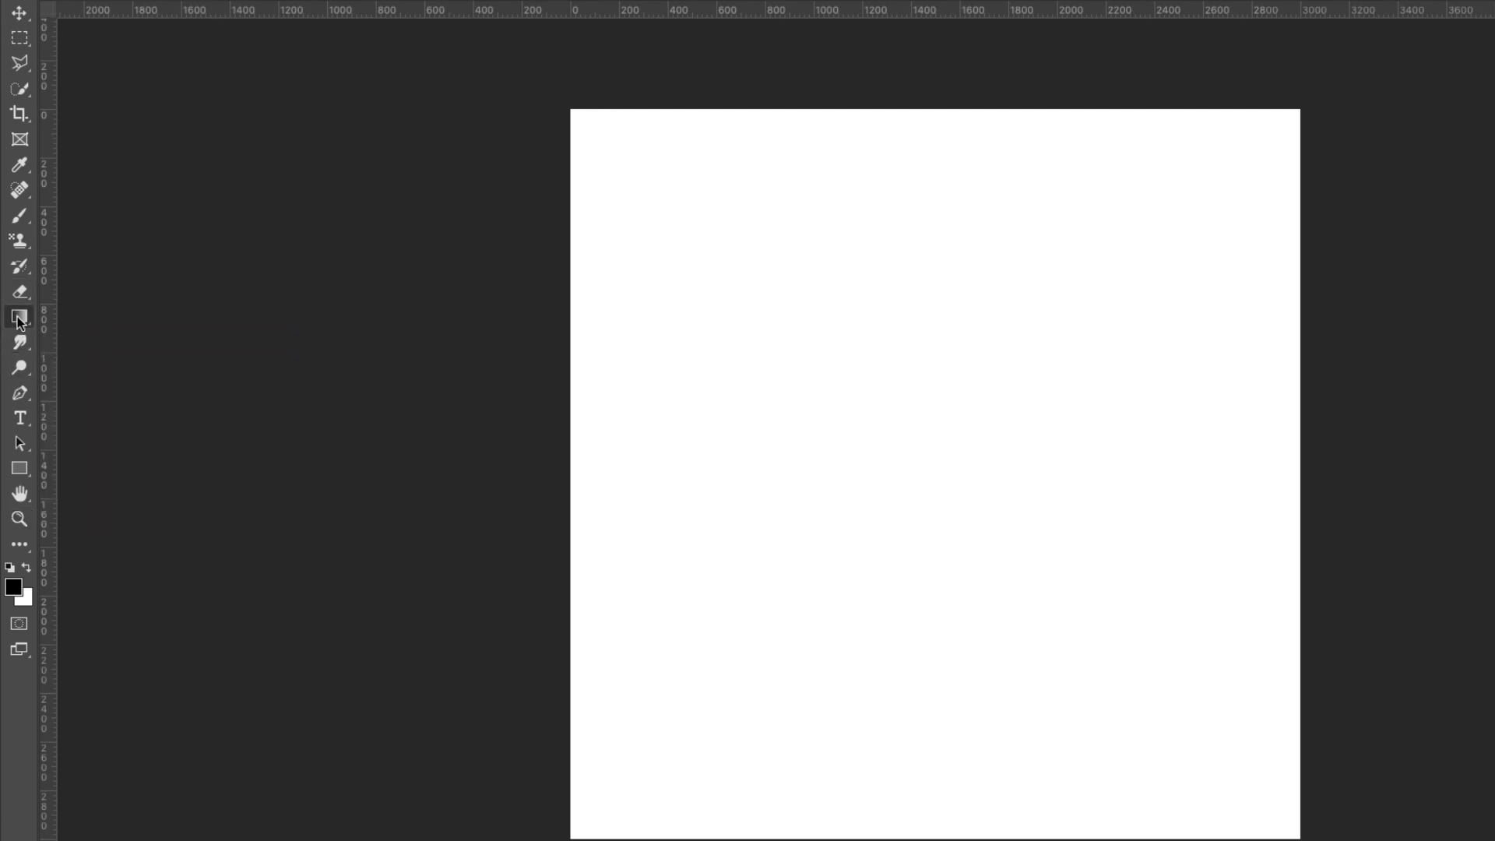
{"action": "left_click", "coordinate": [18, 319]}
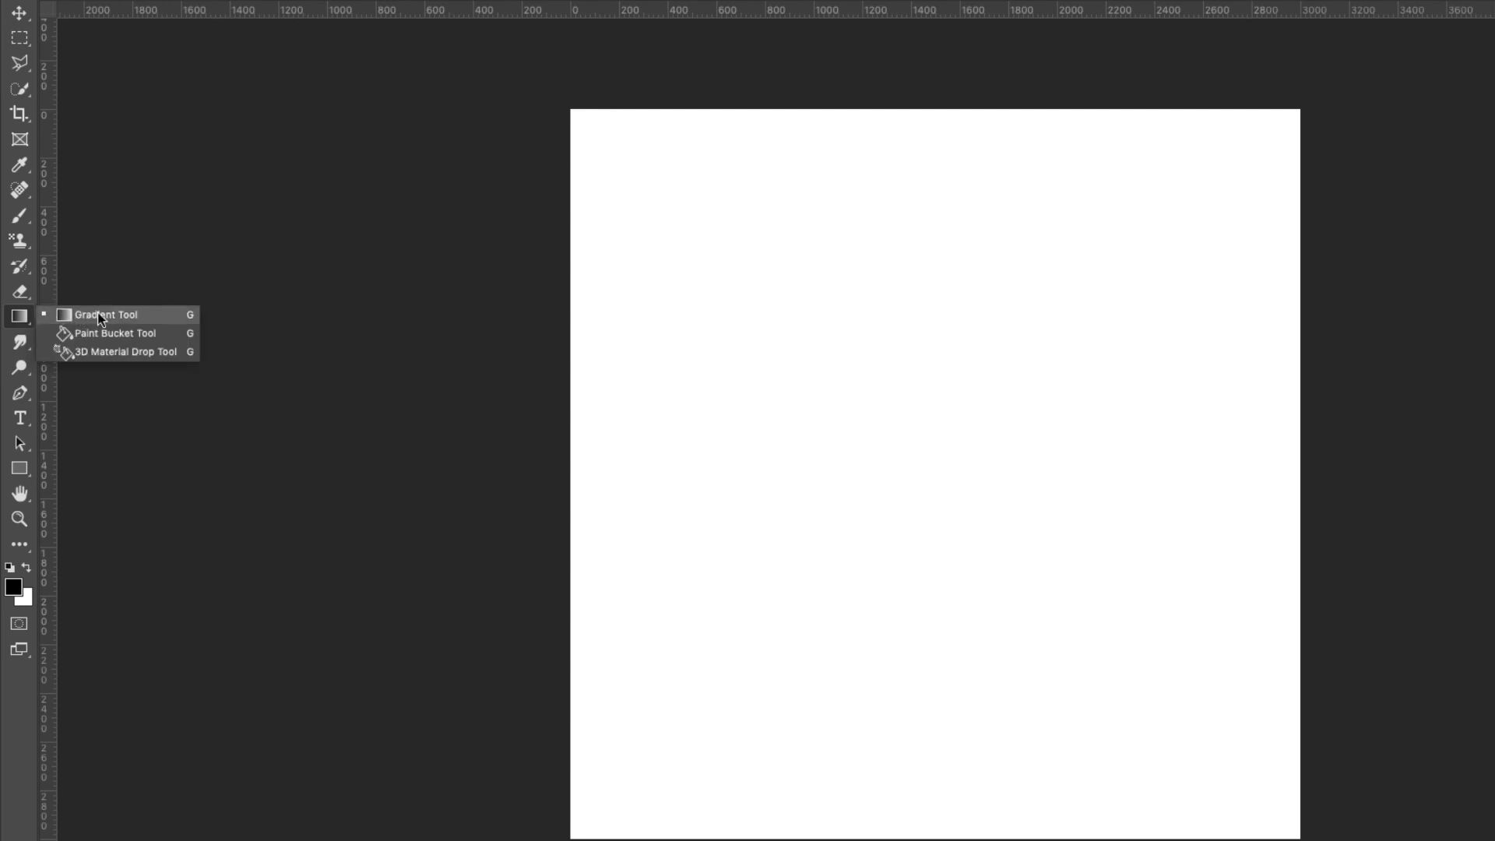
{"action": "left_click", "coordinate": [128, 316]}
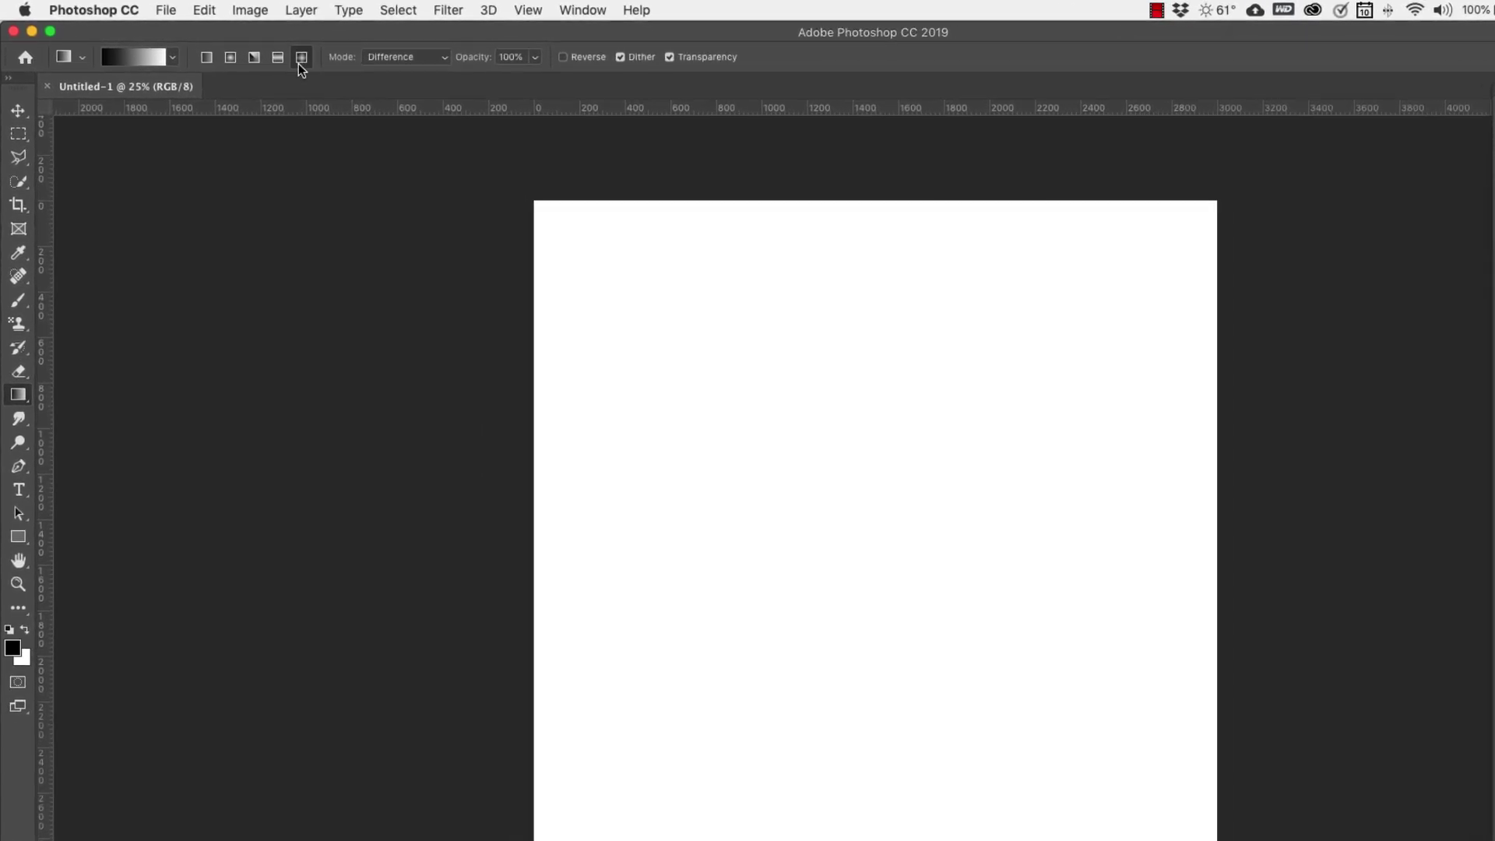
{"action": "left_click", "coordinate": [321, 63]}
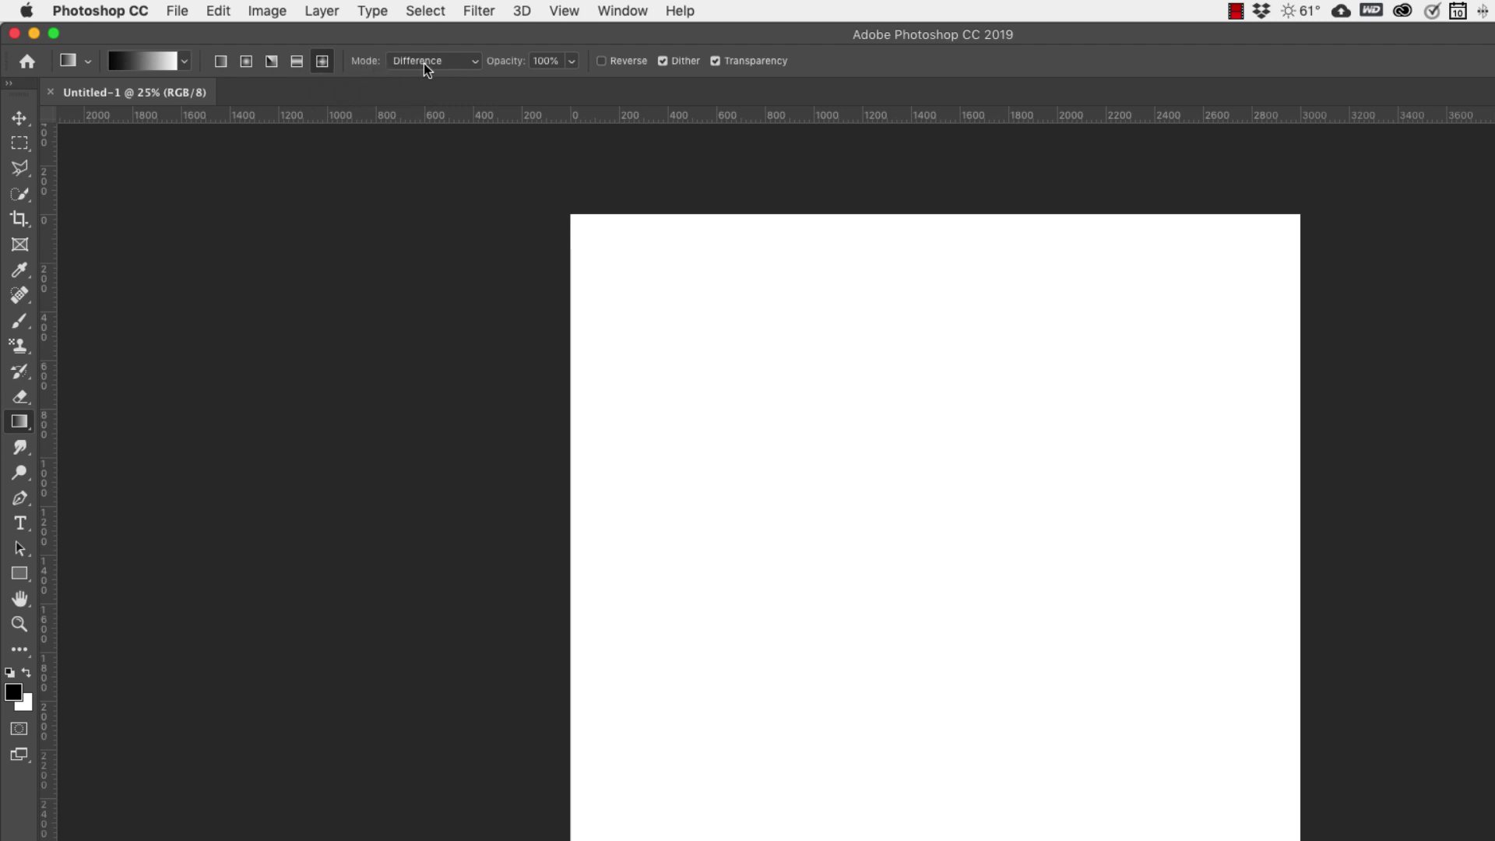
{"action": "left_click", "coordinate": [473, 65]}
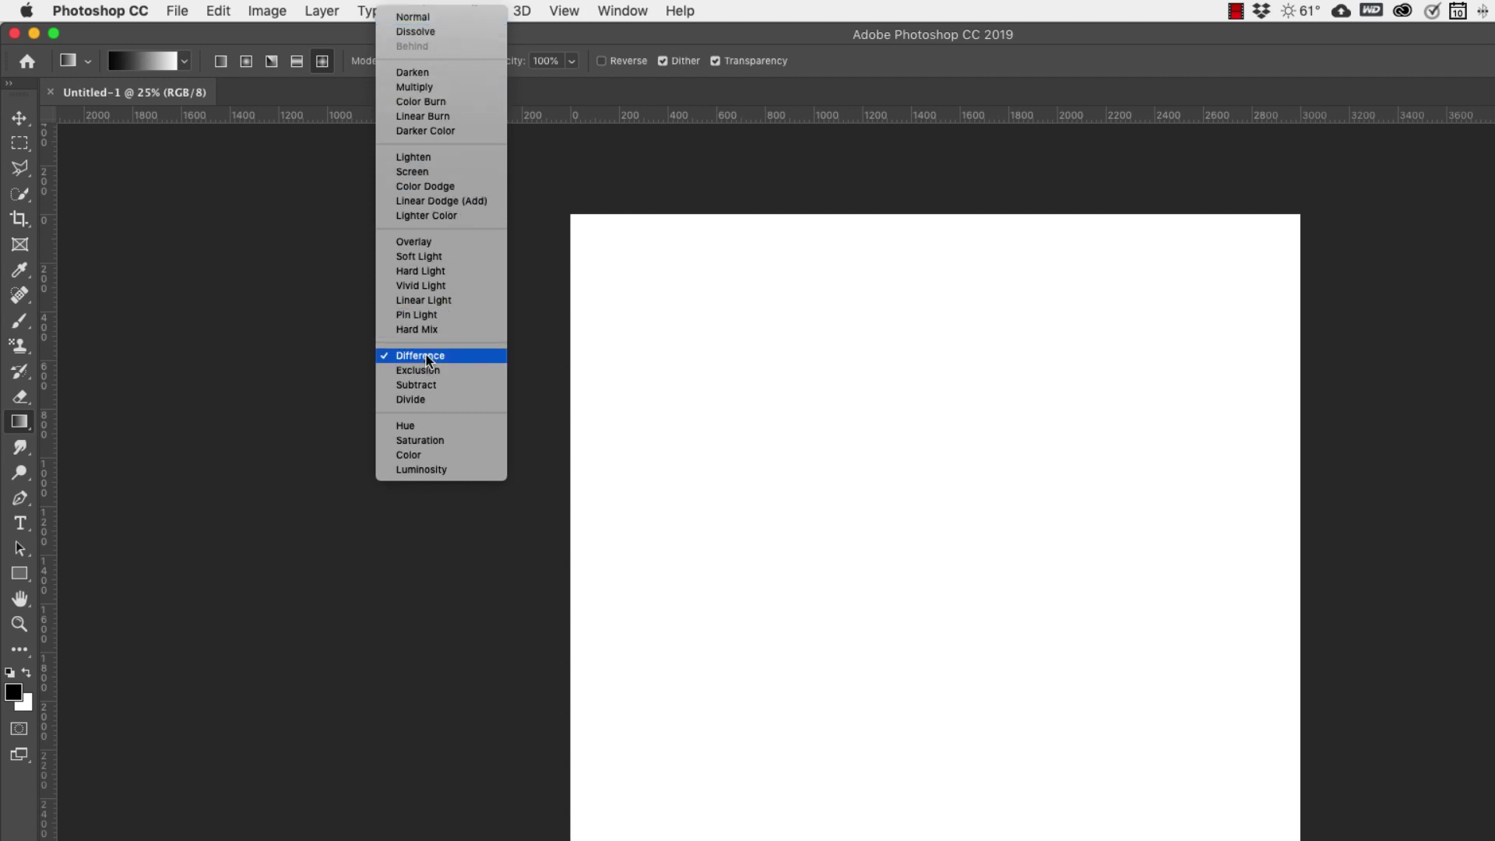
{"action": "left_click", "coordinate": [427, 356]}
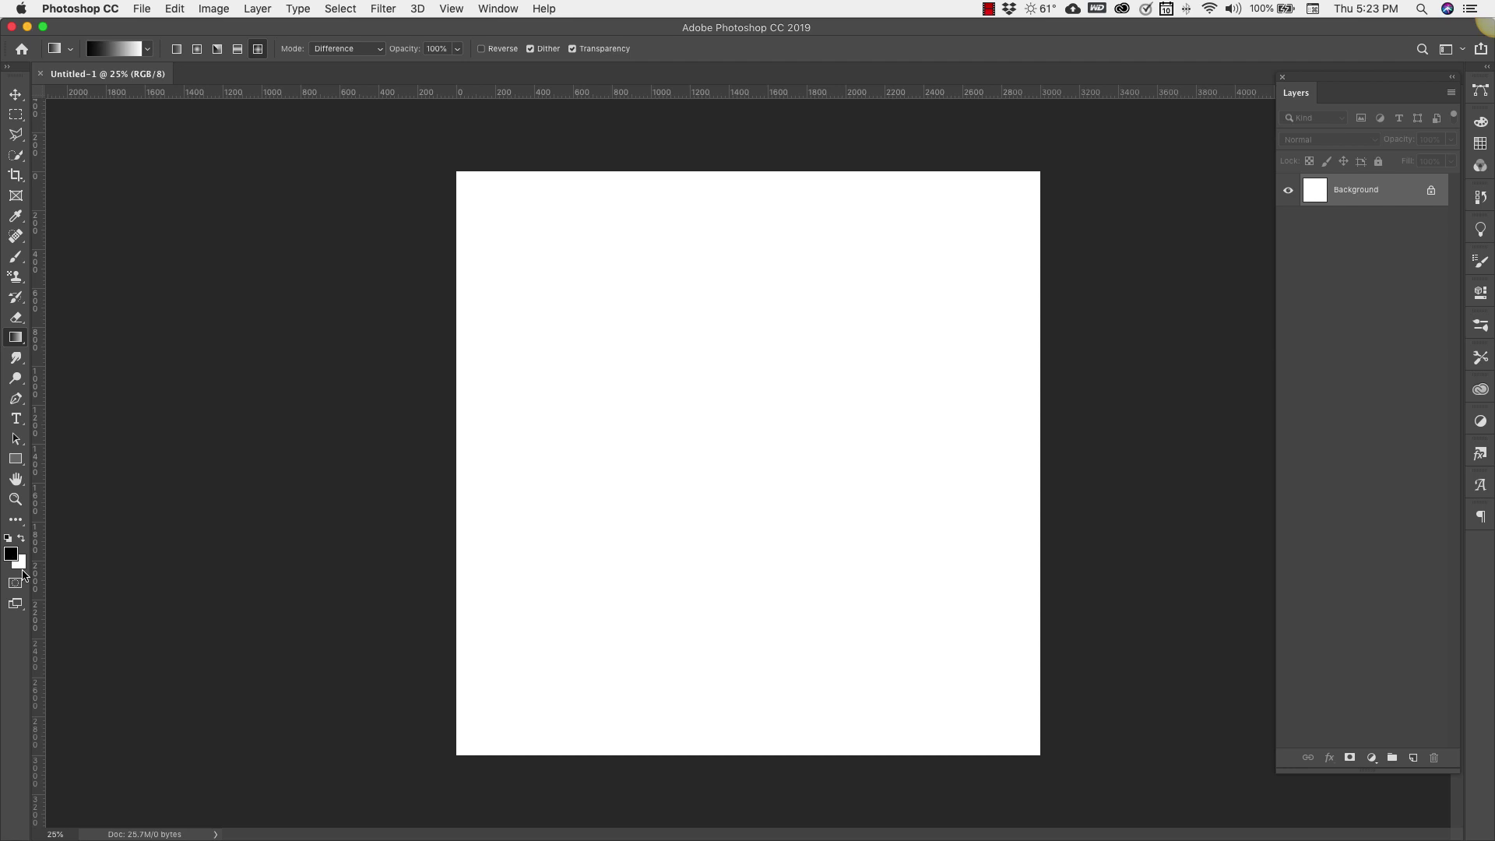
{"action": "key", "text": "x"}
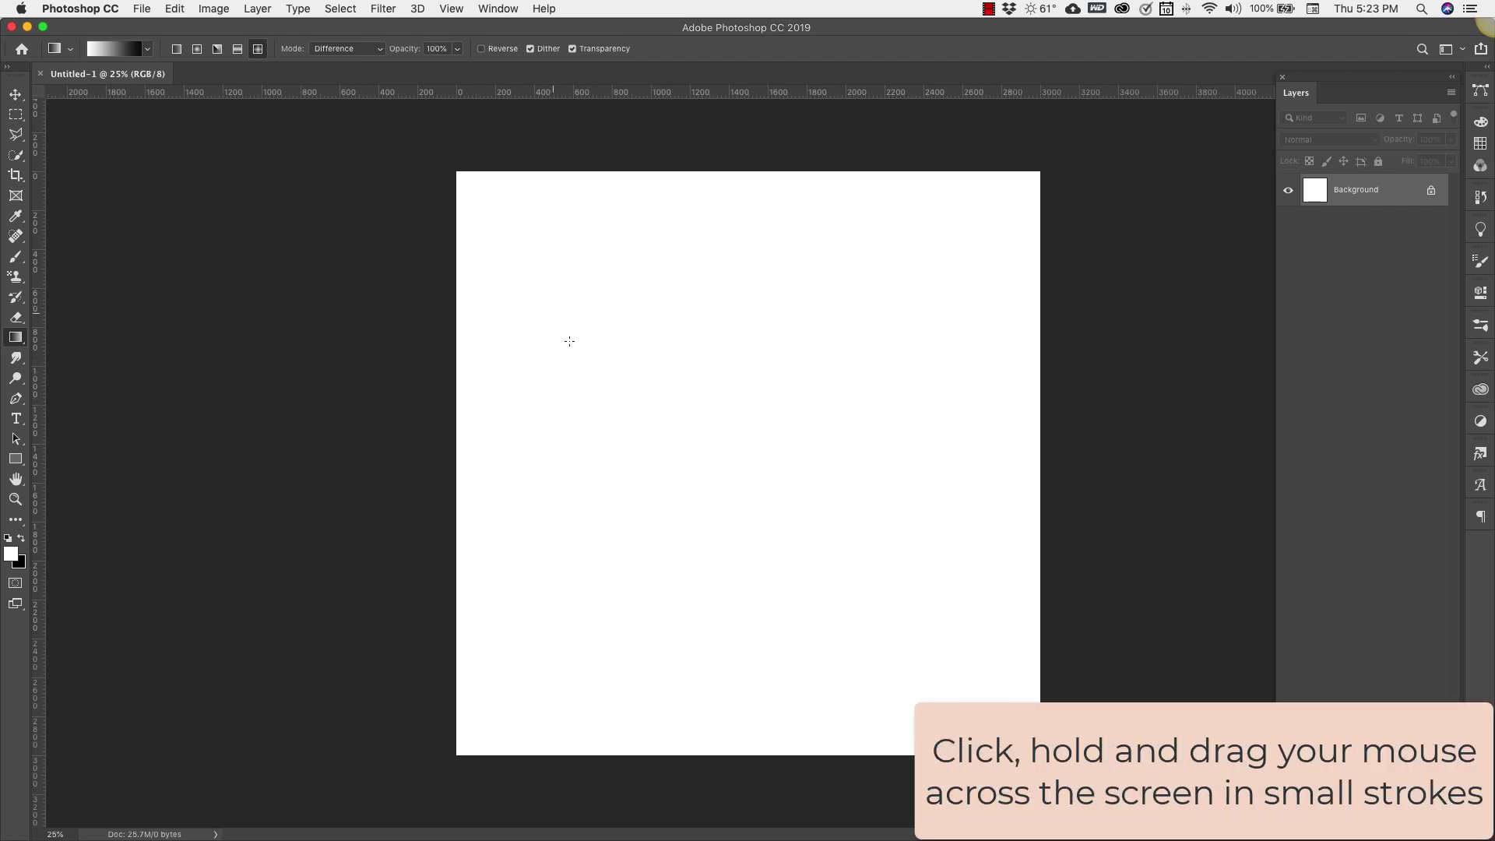
Step: Cover the whole canvas with many short, overlapping diamond gradient strokes in varied directions and lengths
{"action": "mouse_move", "coordinate": [513, 247]}
{"action": "left_mouse_down"}
{"action": "mouse_move", "coordinate": [527, 274]}
{"action": "mouse_move", "coordinate": [561, 280]}
{"action": "mouse_move", "coordinate": [603, 255]}
{"action": "mouse_move", "coordinate": [717, 407]}
{"action": "left_mouse_up"}
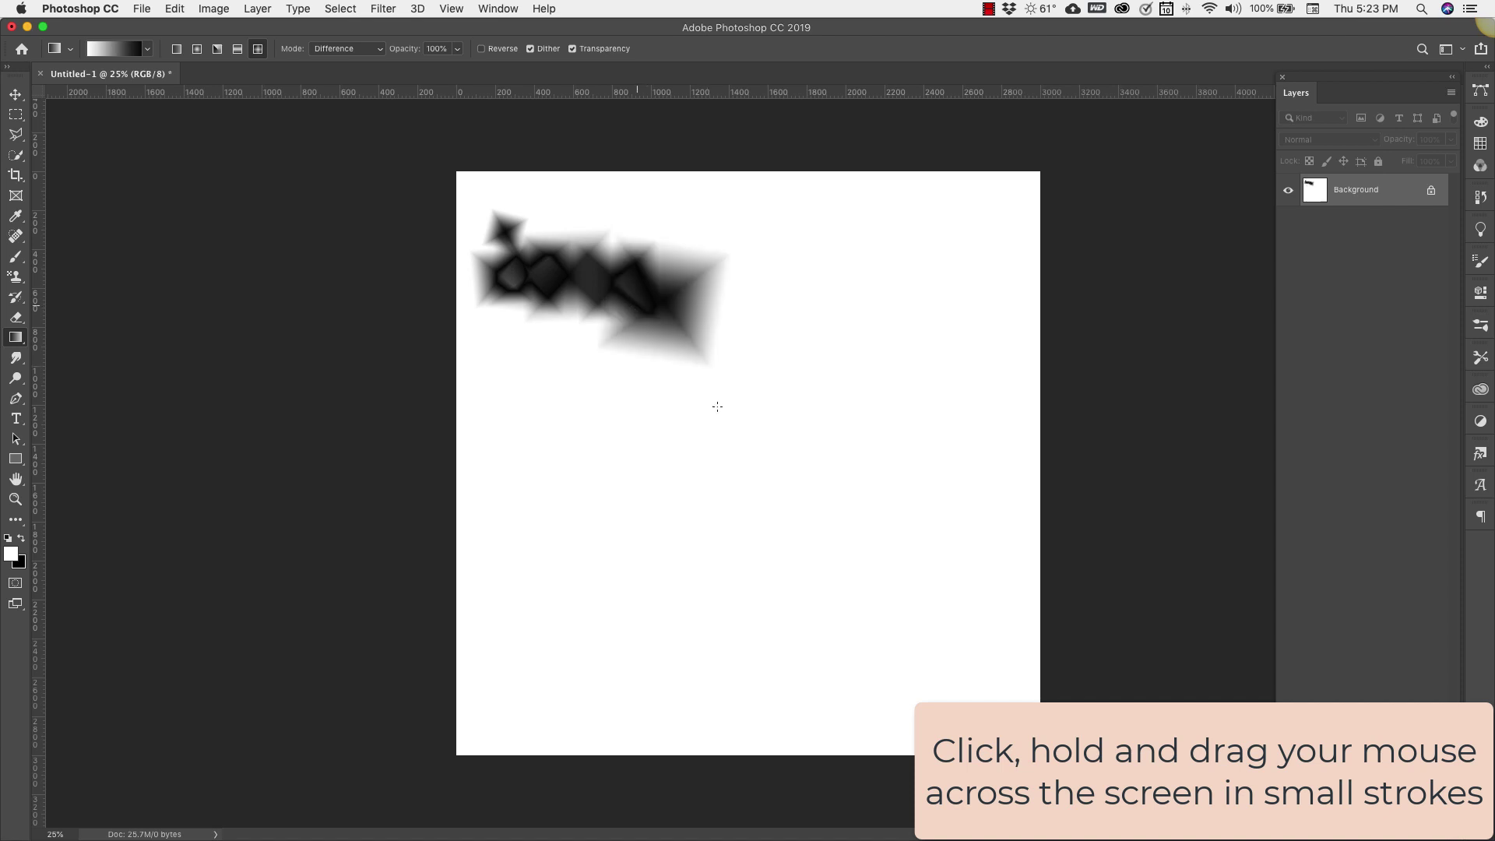
{"action": "left_click_drag", "start_coordinate": [655, 330], "coordinate": [748, 412]}
{"action": "left_click_drag", "start_coordinate": [674, 477], "coordinate": [737, 557]}
{"action": "left_click_drag", "start_coordinate": [687, 504], "coordinate": [810, 597]}
{"action": "left_click_drag", "start_coordinate": [592, 389], "coordinate": [778, 467]}
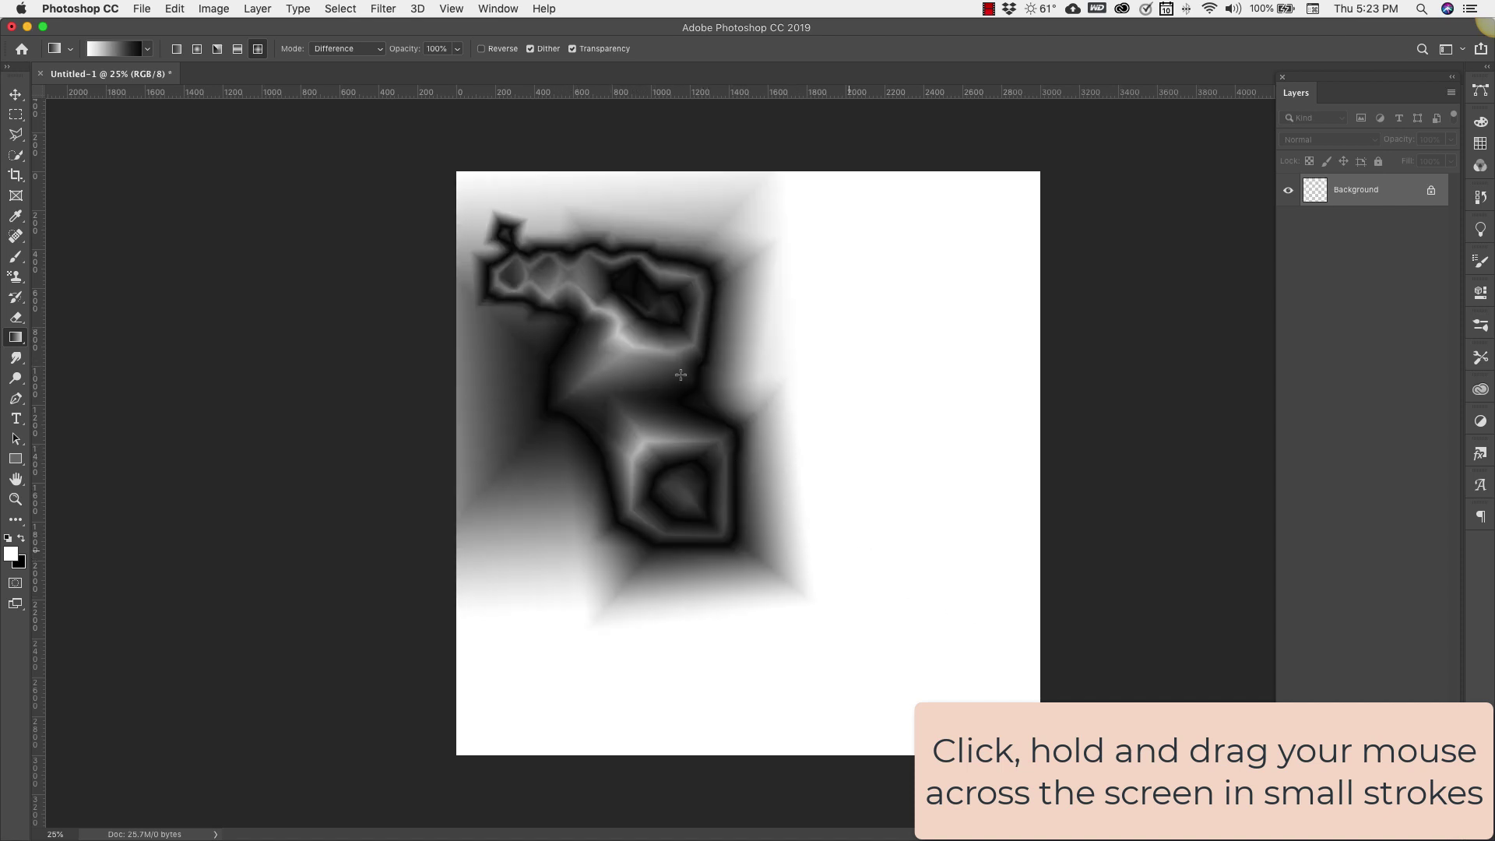
{"action": "left_click_drag", "start_coordinate": [705, 432], "coordinate": [919, 545]}
{"action": "mouse_move", "coordinate": [755, 366]}
{"action": "left_mouse_down"}
{"action": "mouse_move", "coordinate": [582, 268]}
{"action": "mouse_move", "coordinate": [836, 413]}
{"action": "left_mouse_up"}
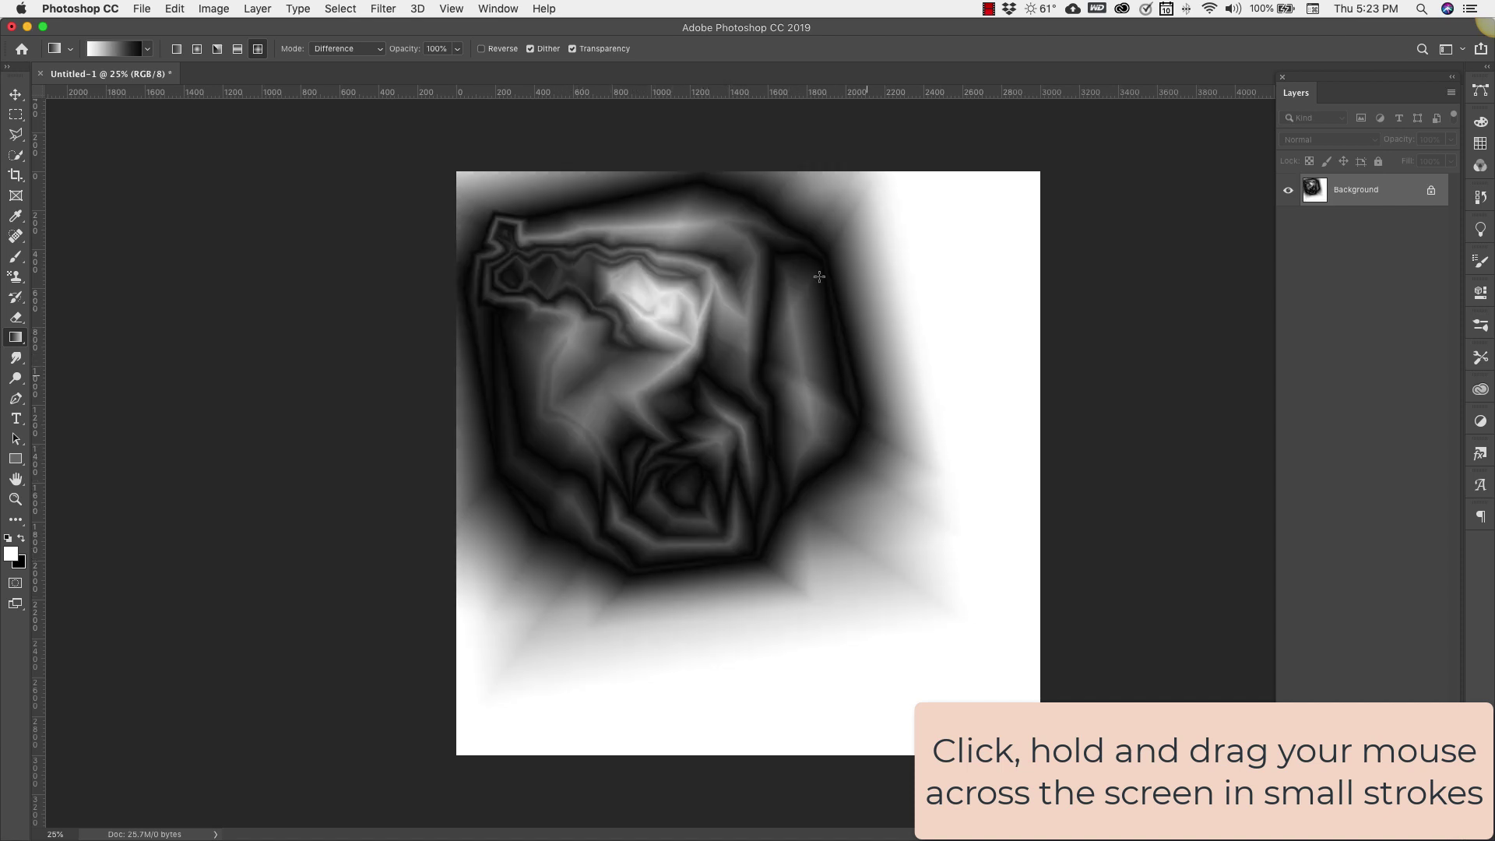
{"action": "left_click_drag", "start_coordinate": [820, 277], "coordinate": [1074, 302]}
{"action": "left_click_drag", "start_coordinate": [942, 296], "coordinate": [875, 353]}
{"action": "left_click_drag", "start_coordinate": [958, 327], "coordinate": [1012, 374]}
{"action": "left_click_drag", "start_coordinate": [887, 382], "coordinate": [1095, 474]}
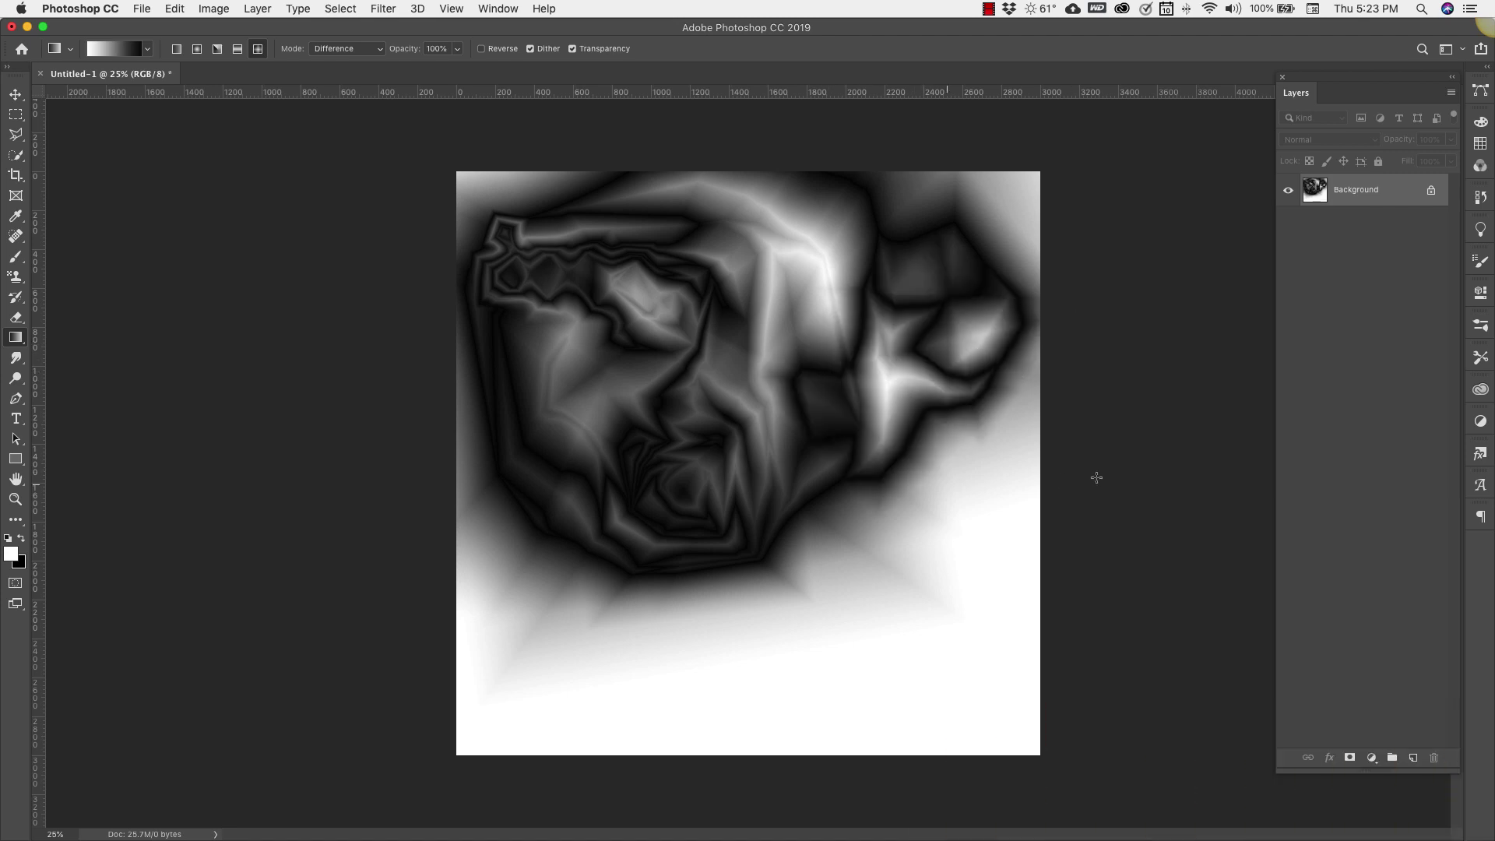
{"action": "left_click_drag", "start_coordinate": [969, 483], "coordinate": [1217, 551]}
{"action": "left_click_drag", "start_coordinate": [974, 588], "coordinate": [1182, 599]}
{"action": "left_click_drag", "start_coordinate": [945, 643], "coordinate": [1118, 645]}
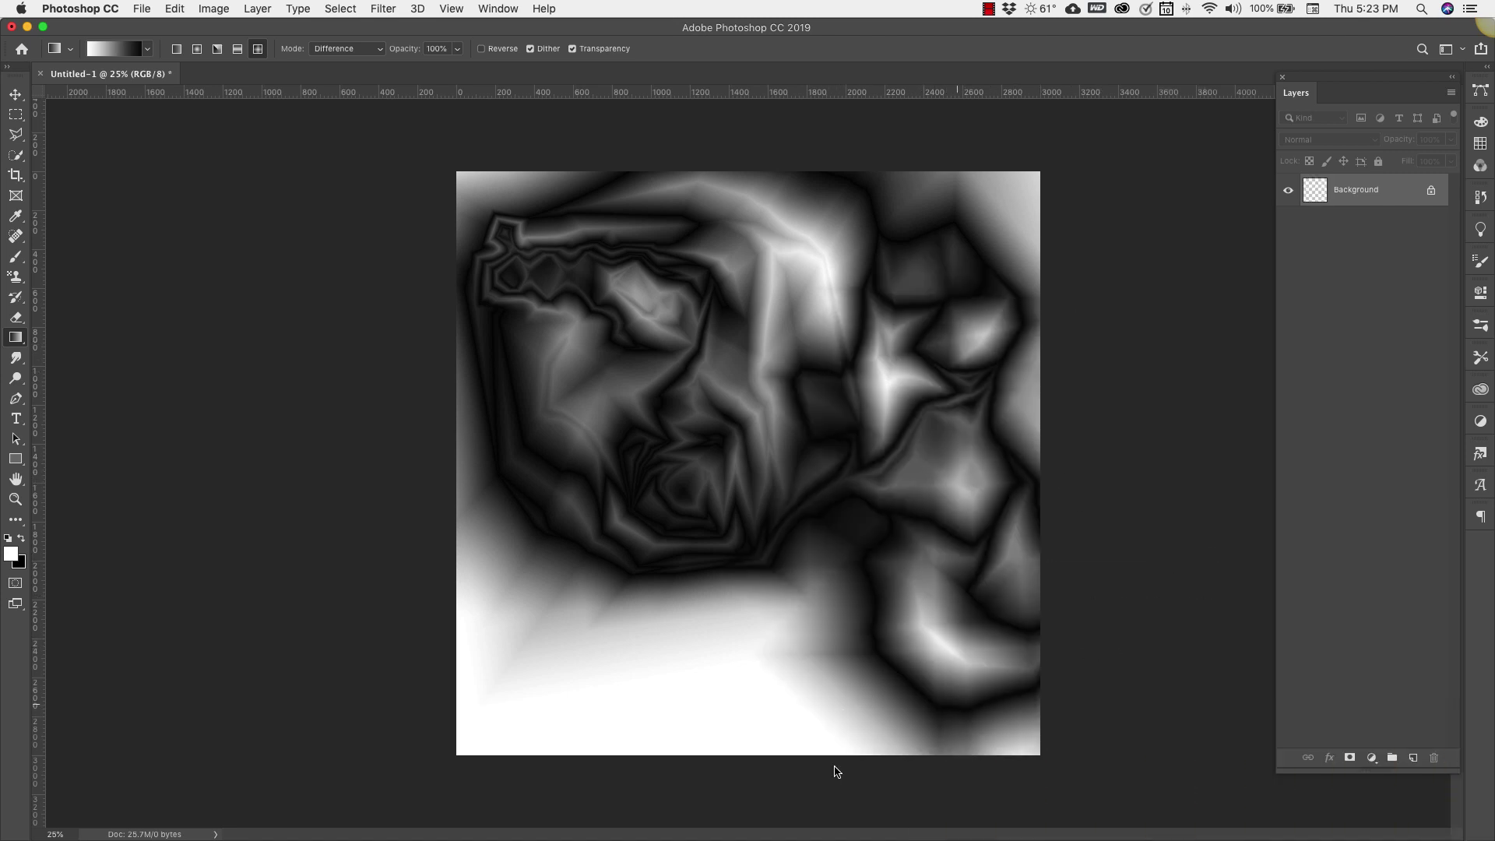
{"action": "mouse_move", "coordinate": [834, 771]}
{"action": "left_mouse_down"}
{"action": "mouse_move", "coordinate": [911, 771]}
{"action": "mouse_move", "coordinate": [1090, 720]}
{"action": "left_mouse_up"}
{"action": "left_click_drag", "start_coordinate": [810, 700], "coordinate": [934, 654]}
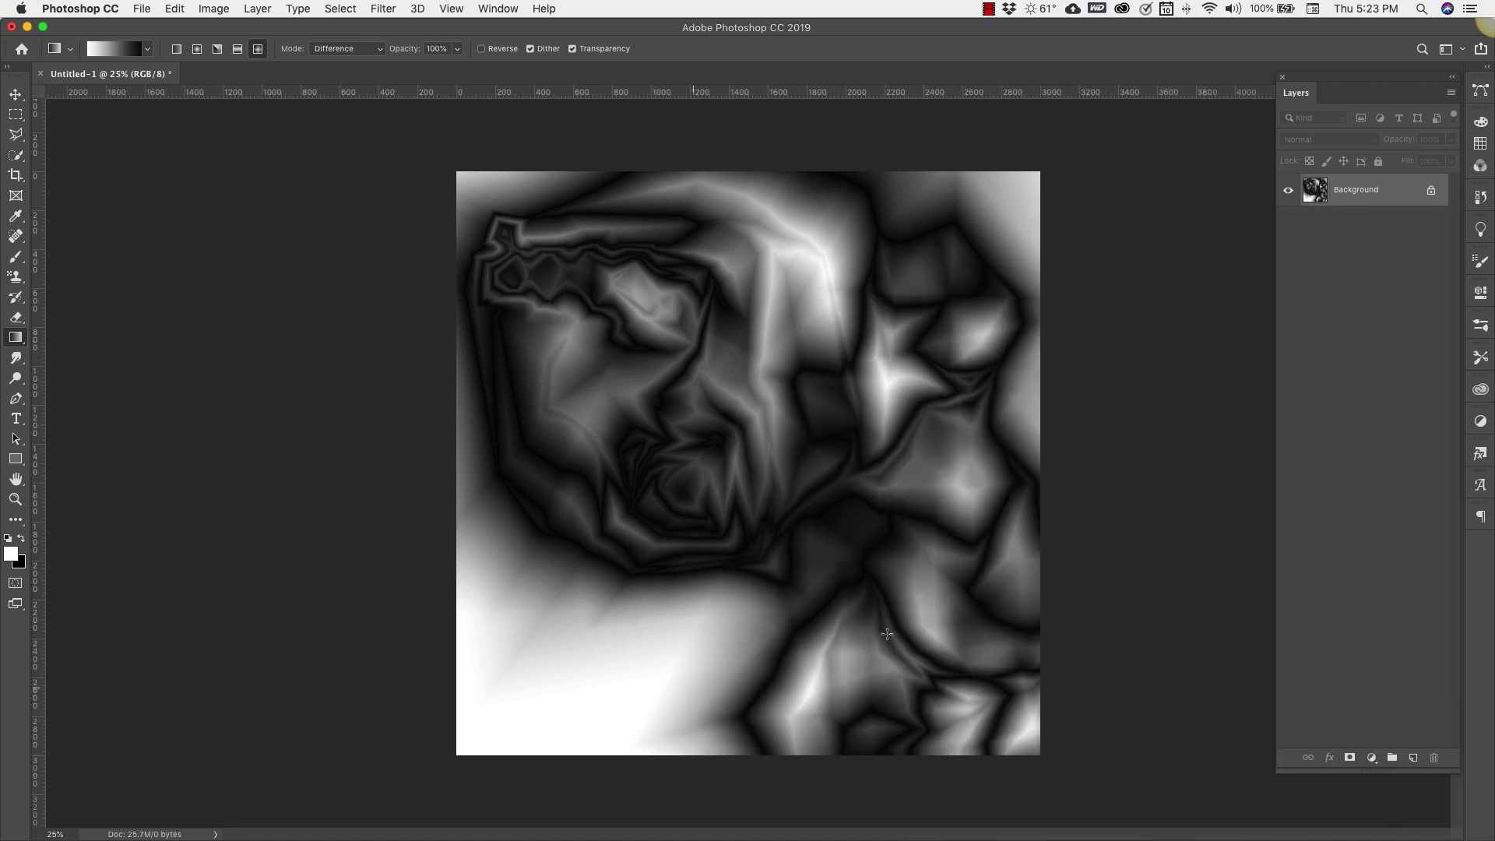
{"action": "mouse_move", "coordinate": [734, 701]}
{"action": "left_mouse_down"}
{"action": "mouse_move", "coordinate": [680, 643]}
{"action": "mouse_move", "coordinate": [701, 615]}
{"action": "left_mouse_up"}
{"action": "mouse_move", "coordinate": [577, 685]}
{"action": "left_mouse_down"}
{"action": "mouse_move", "coordinate": [541, 747]}
{"action": "mouse_move", "coordinate": [691, 711]}
{"action": "left_mouse_up"}
{"action": "left_click_drag", "start_coordinate": [530, 778], "coordinate": [686, 747]}
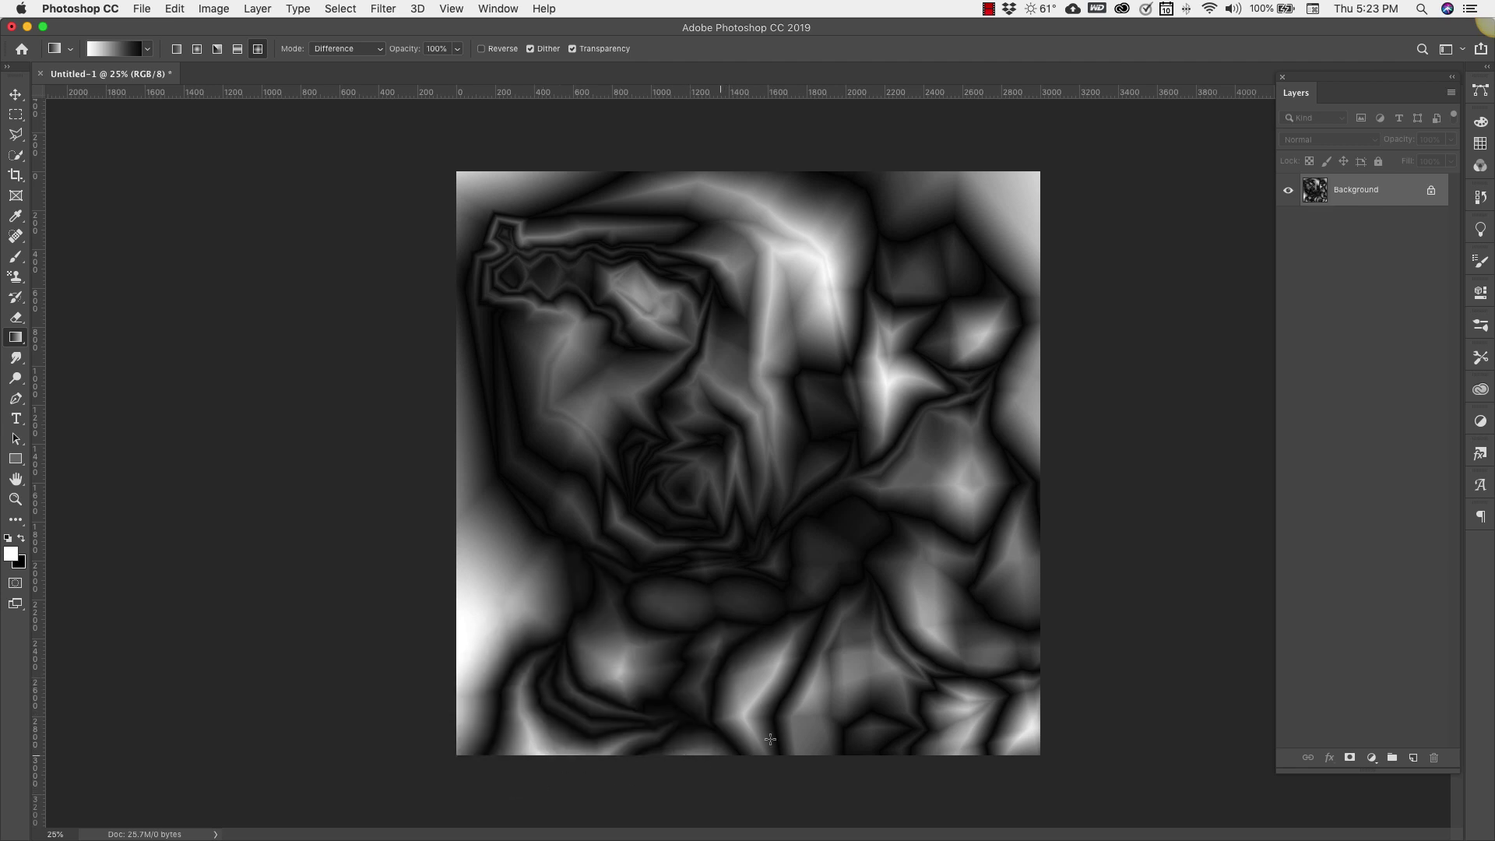
{"action": "left_click_drag", "start_coordinate": [423, 694], "coordinate": [374, 726]}
{"action": "left_click_drag", "start_coordinate": [459, 610], "coordinate": [687, 612]}
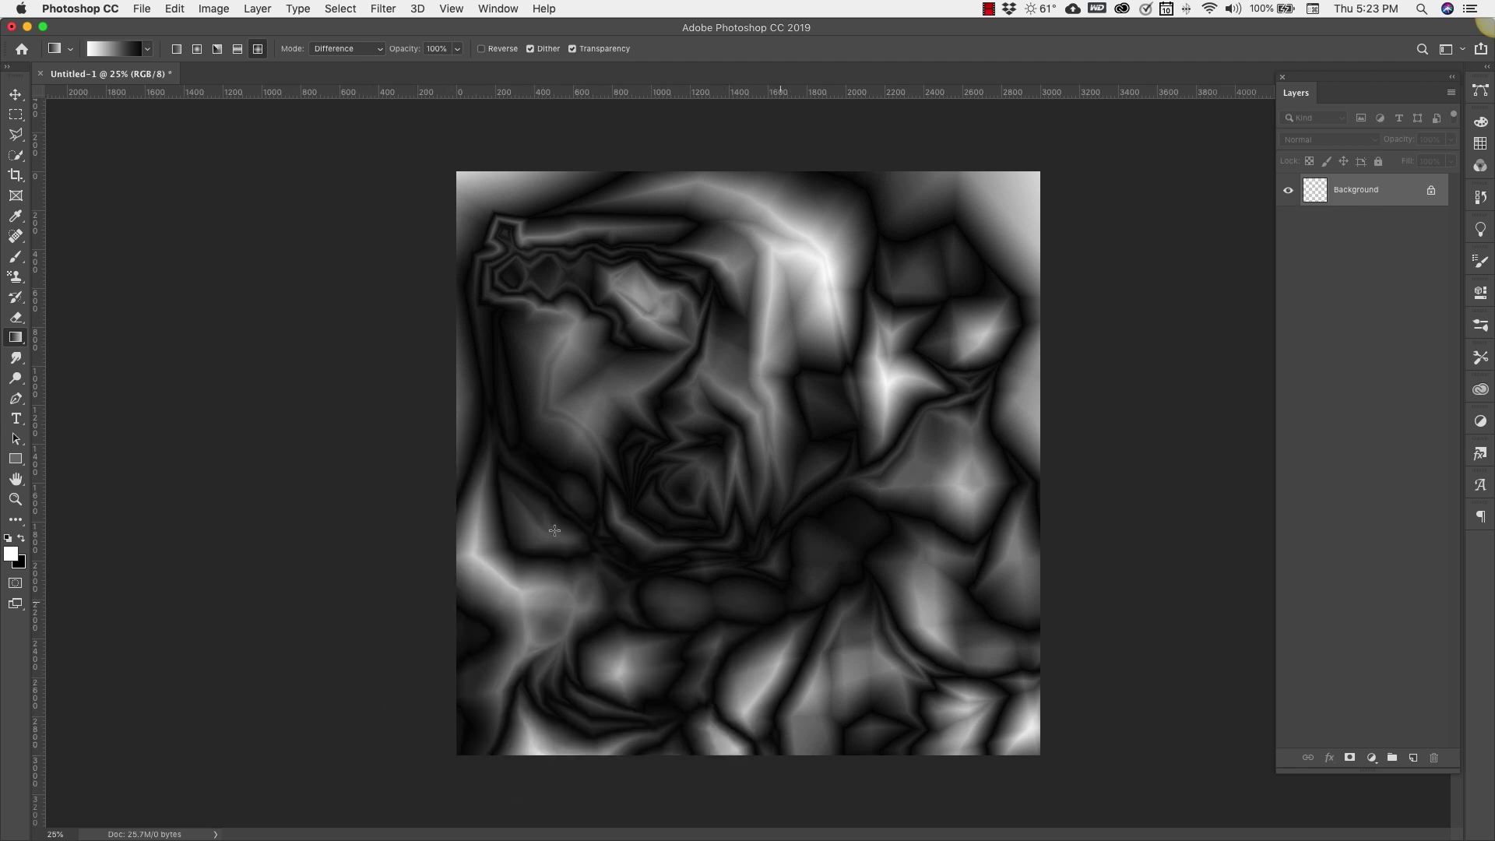
{"action": "left_click_drag", "start_coordinate": [545, 638], "coordinate": [701, 592]}
{"action": "left_click_drag", "start_coordinate": [592, 483], "coordinate": [919, 404]}
{"action": "left_click_drag", "start_coordinate": [829, 393], "coordinate": [1012, 459]}
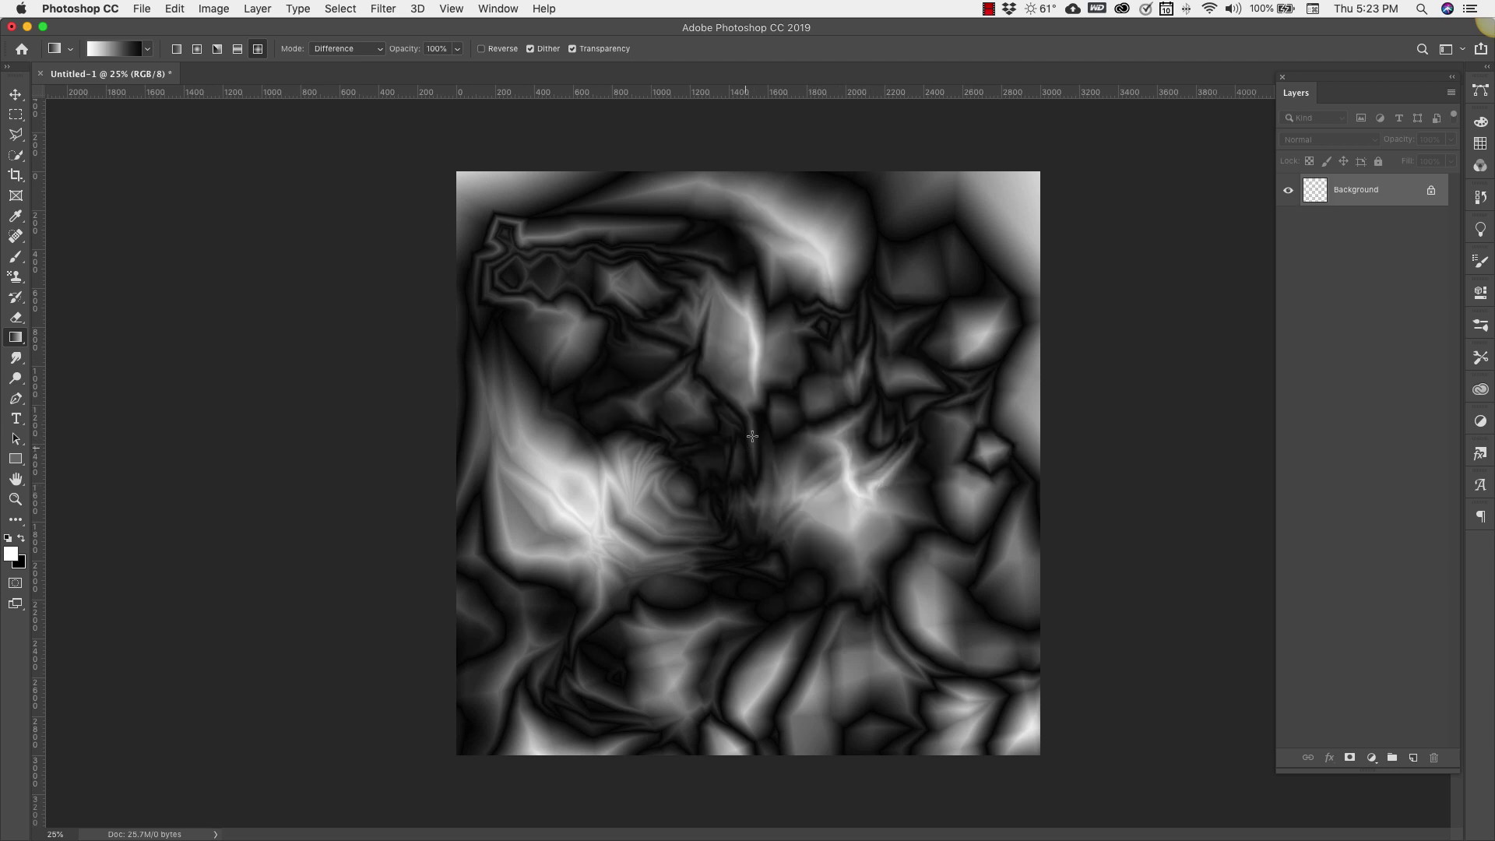
{"action": "left_click_drag", "start_coordinate": [753, 440], "coordinate": [802, 421]}
{"action": "left_click_drag", "start_coordinate": [661, 406], "coordinate": [810, 426]}
{"action": "left_click_drag", "start_coordinate": [770, 475], "coordinate": [895, 537]}
{"action": "left_click_drag", "start_coordinate": [962, 482], "coordinate": [1004, 502]}
{"action": "left_click_drag", "start_coordinate": [930, 568], "coordinate": [911, 700]}
{"action": "left_click_drag", "start_coordinate": [850, 659], "coordinate": [878, 690]}
{"action": "left_click_drag", "start_coordinate": [635, 523], "coordinate": [580, 576]}
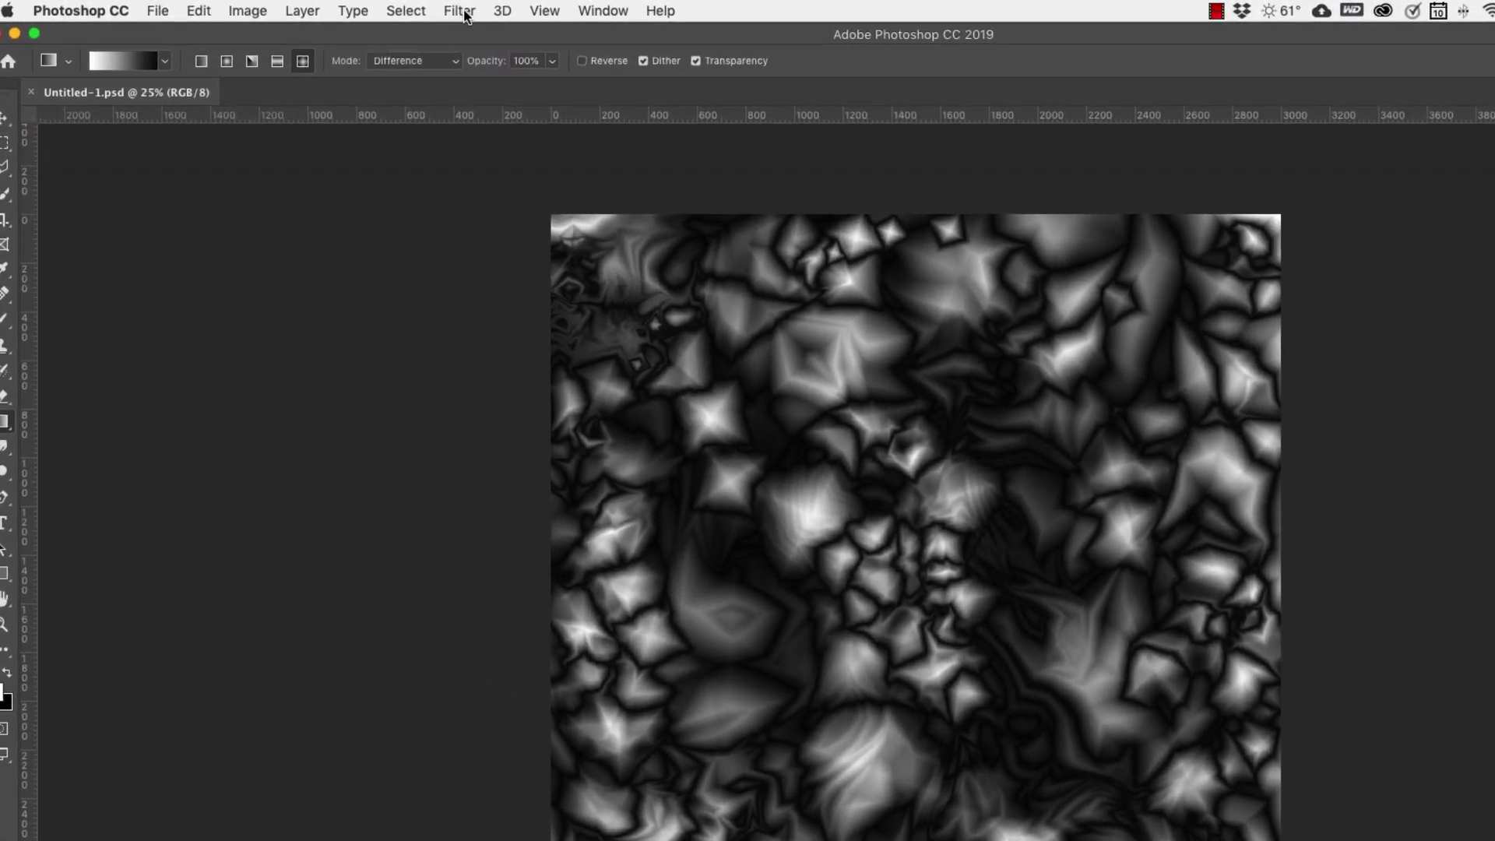
Step: Apply the Chrome sketch filter from the Filter Gallery with Detail 2 and Smoothness 1
{"action": "left_click", "coordinate": [460, 11]}
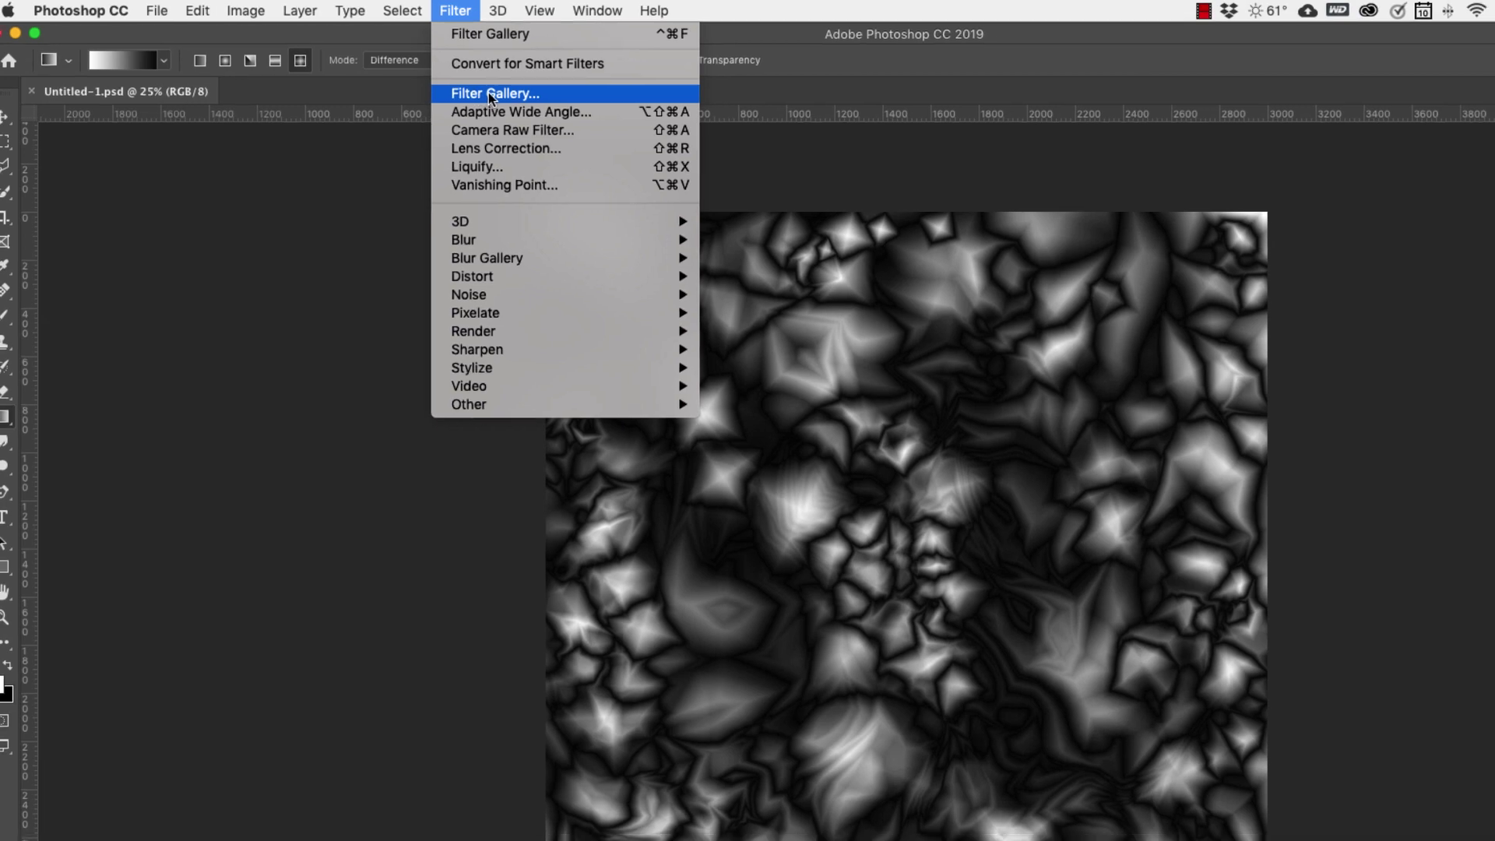
{"action": "left_click", "coordinate": [493, 94]}
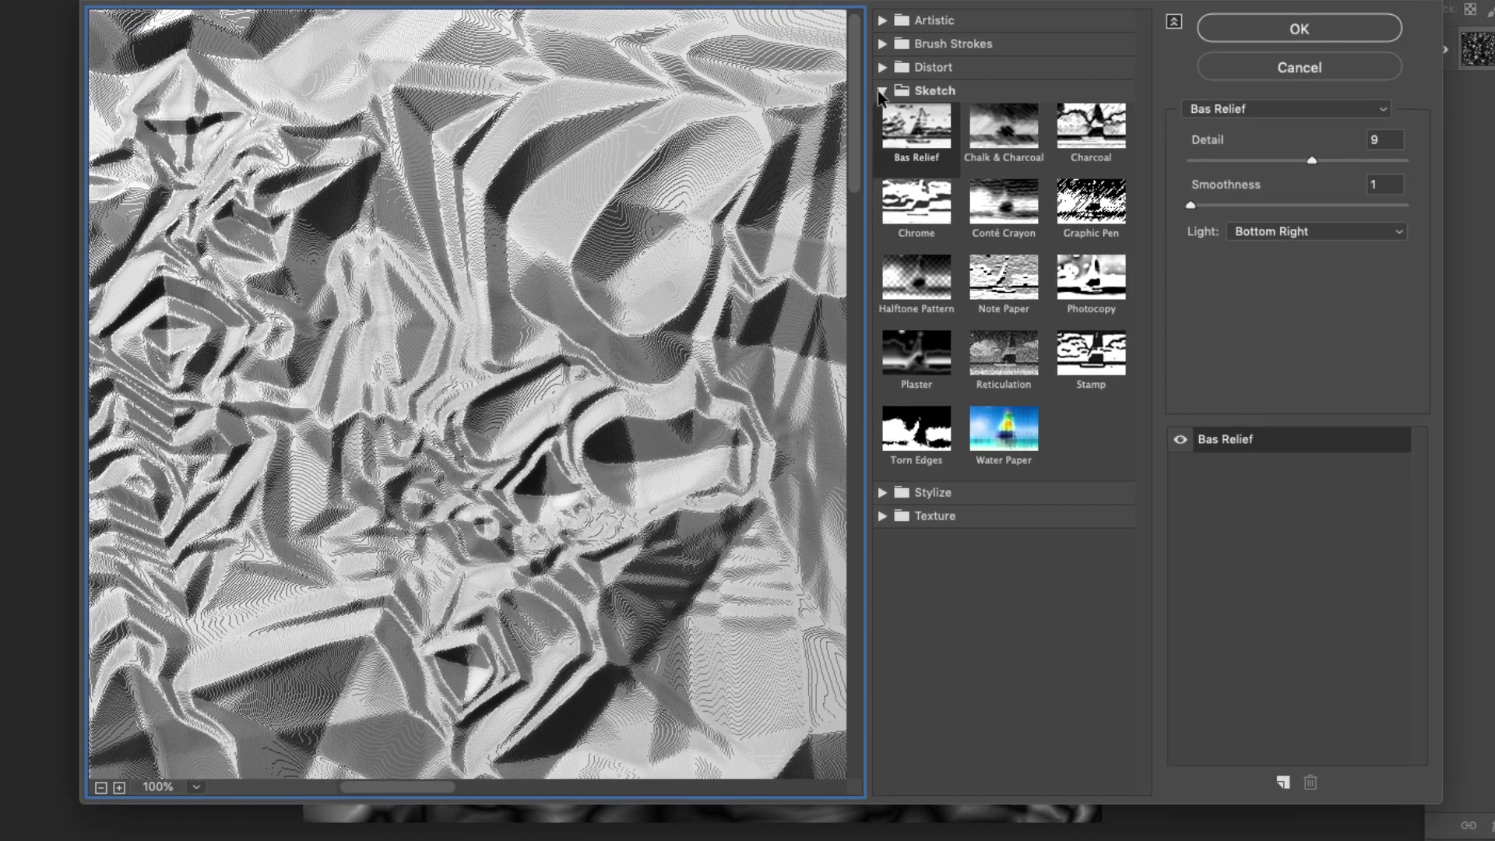
{"action": "left_click", "coordinate": [882, 91]}
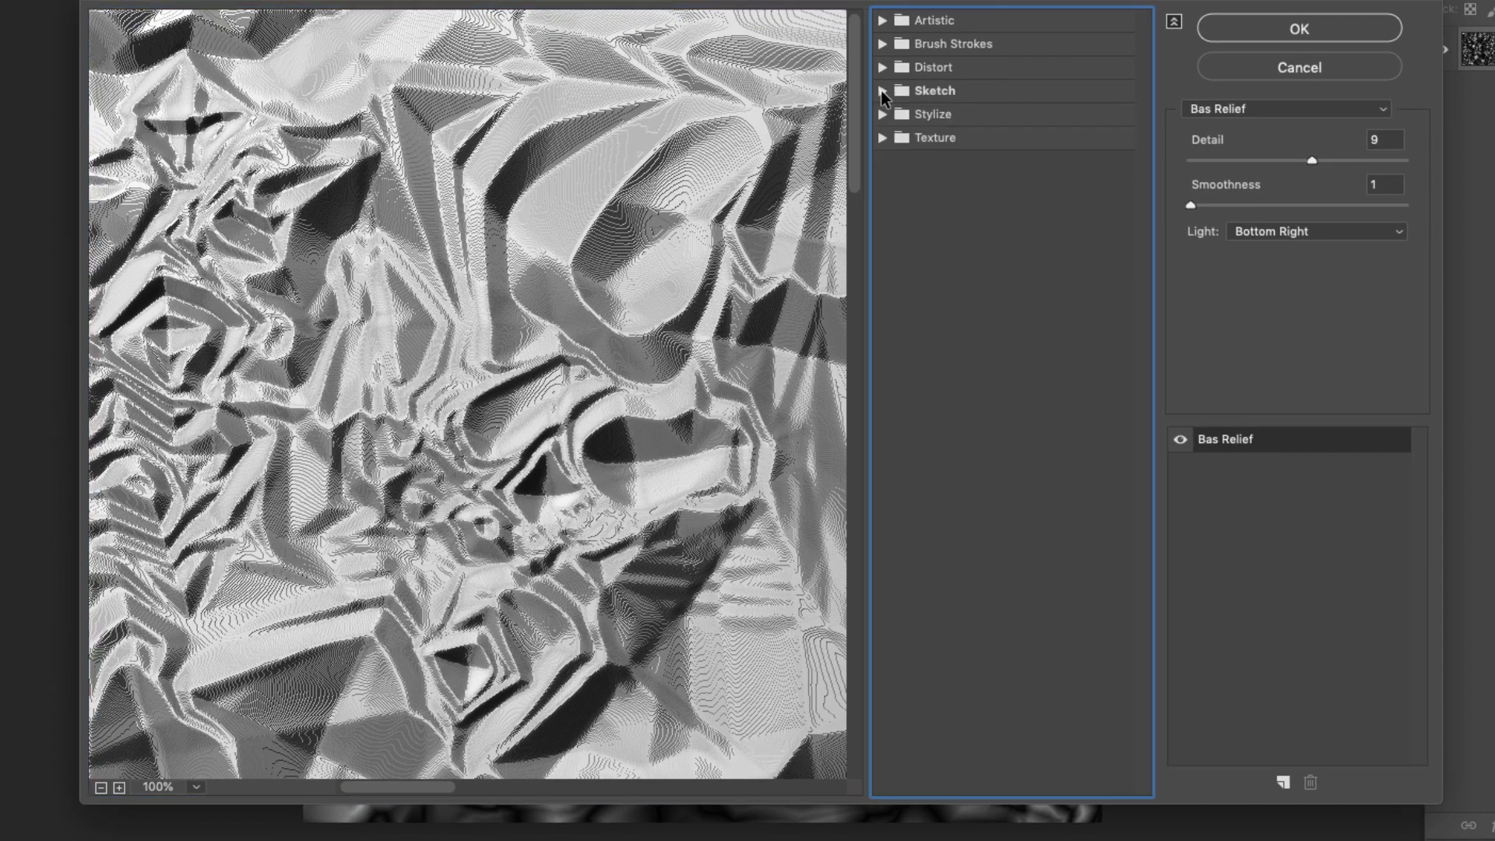
{"action": "left_click", "coordinate": [882, 91]}
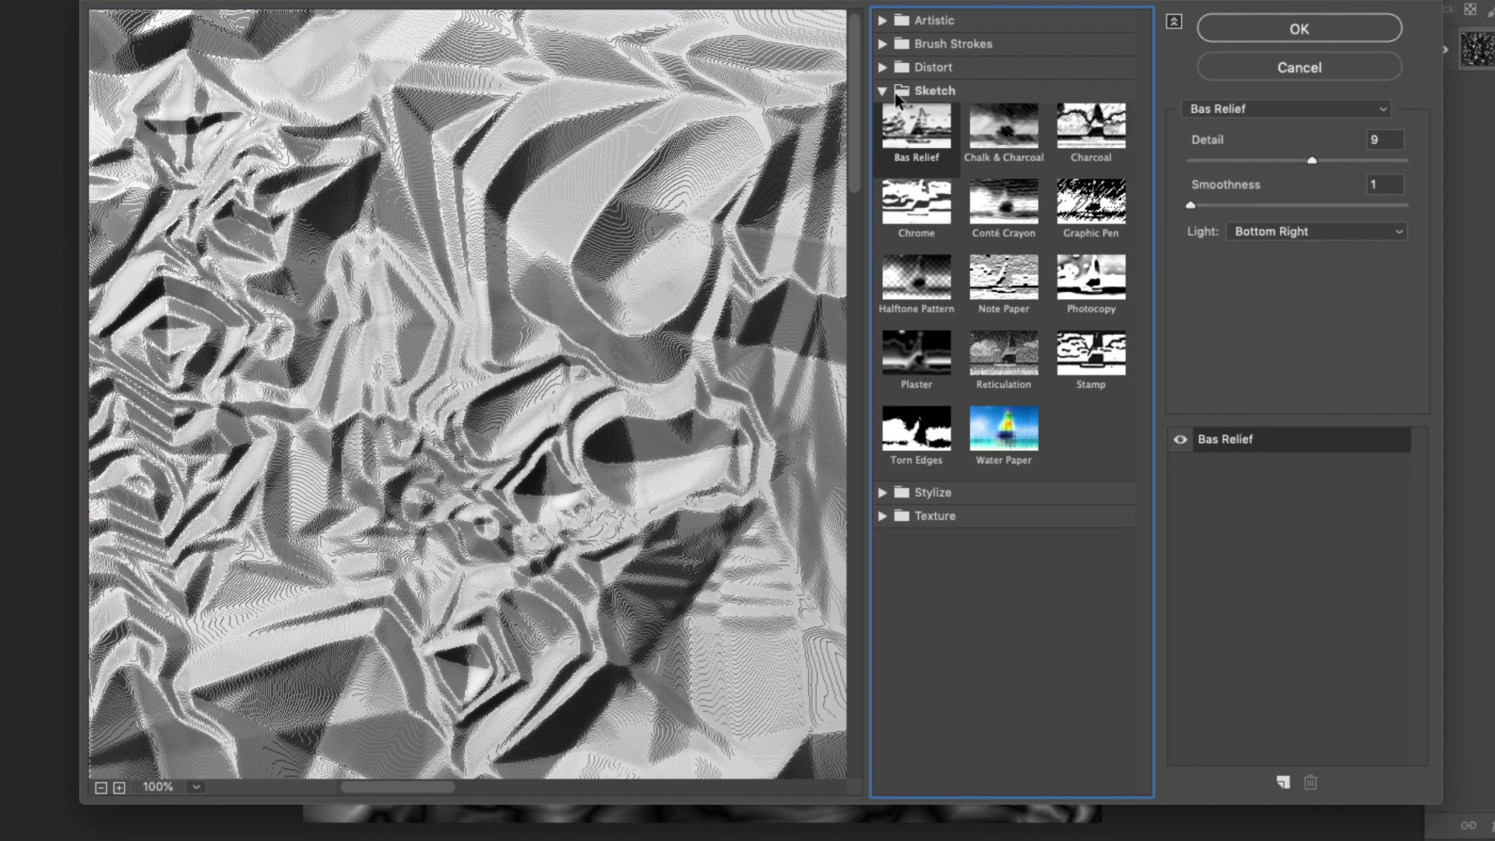
{"action": "left_click", "coordinate": [909, 207]}
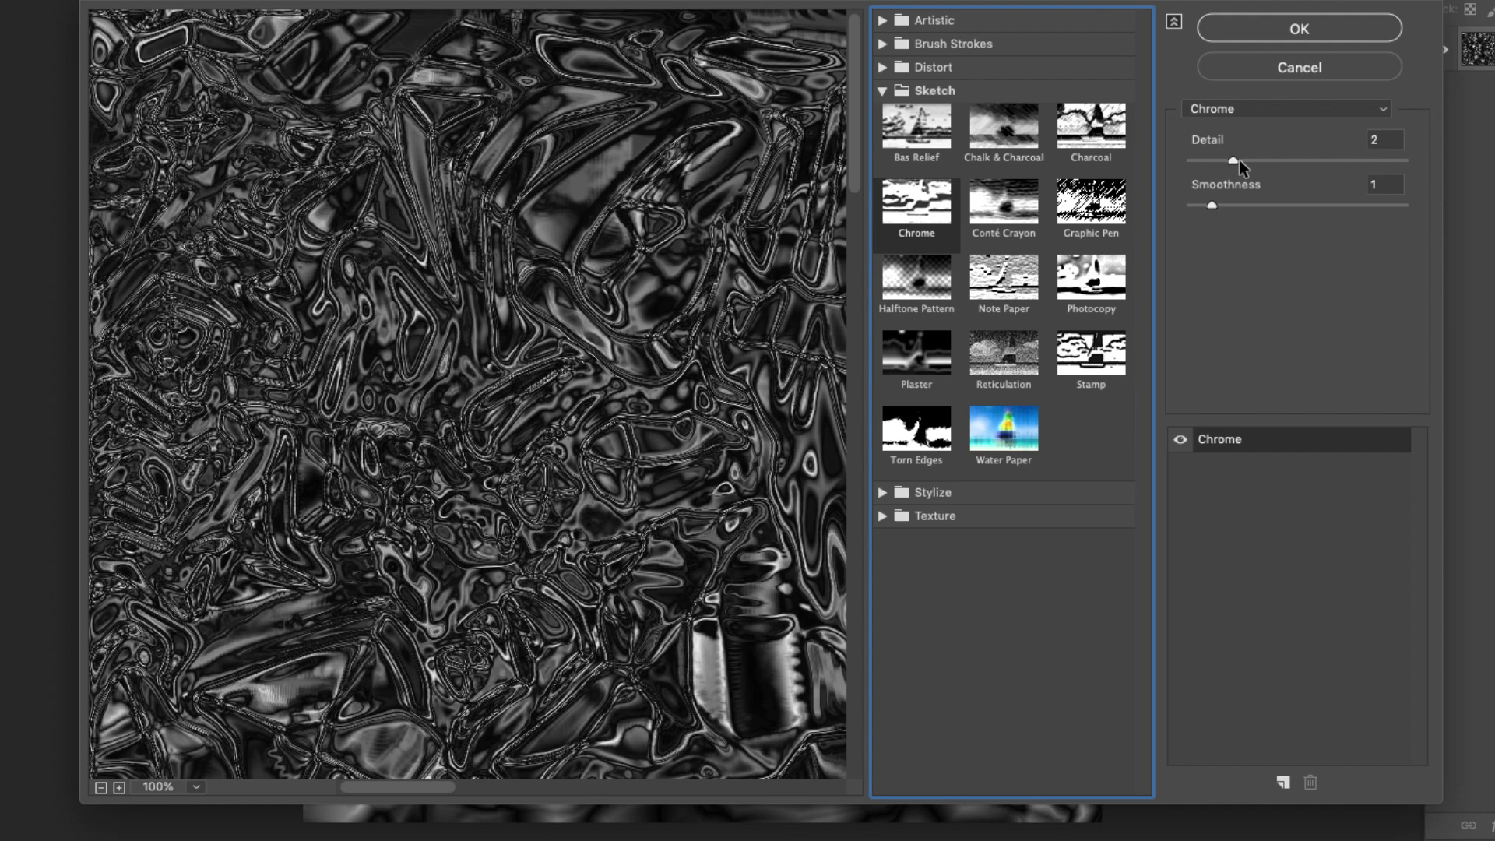
{"action": "left_click", "coordinate": [100, 787]}
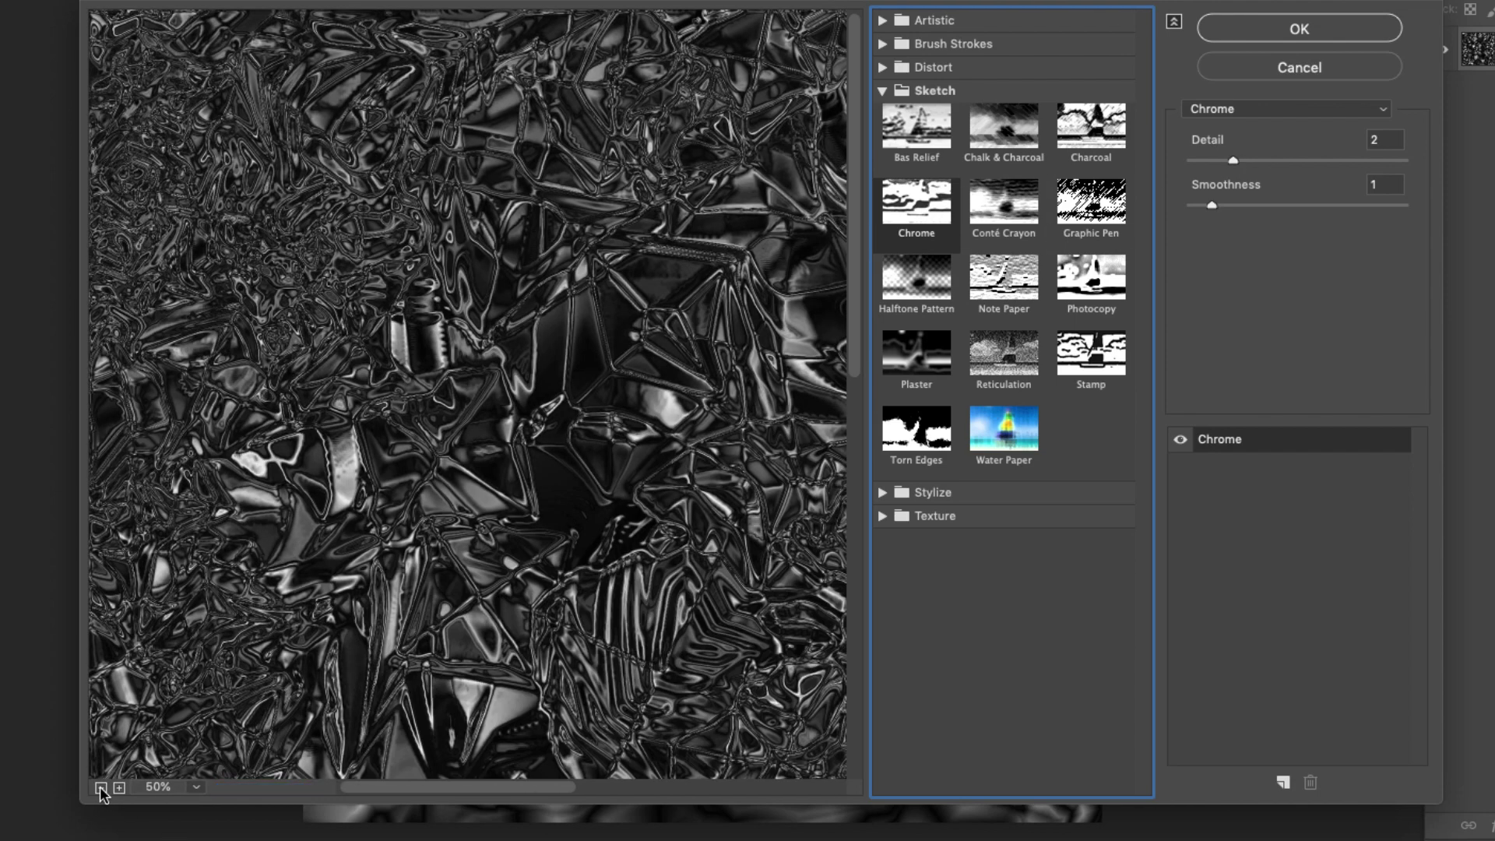
{"action": "left_click", "coordinate": [101, 787]}
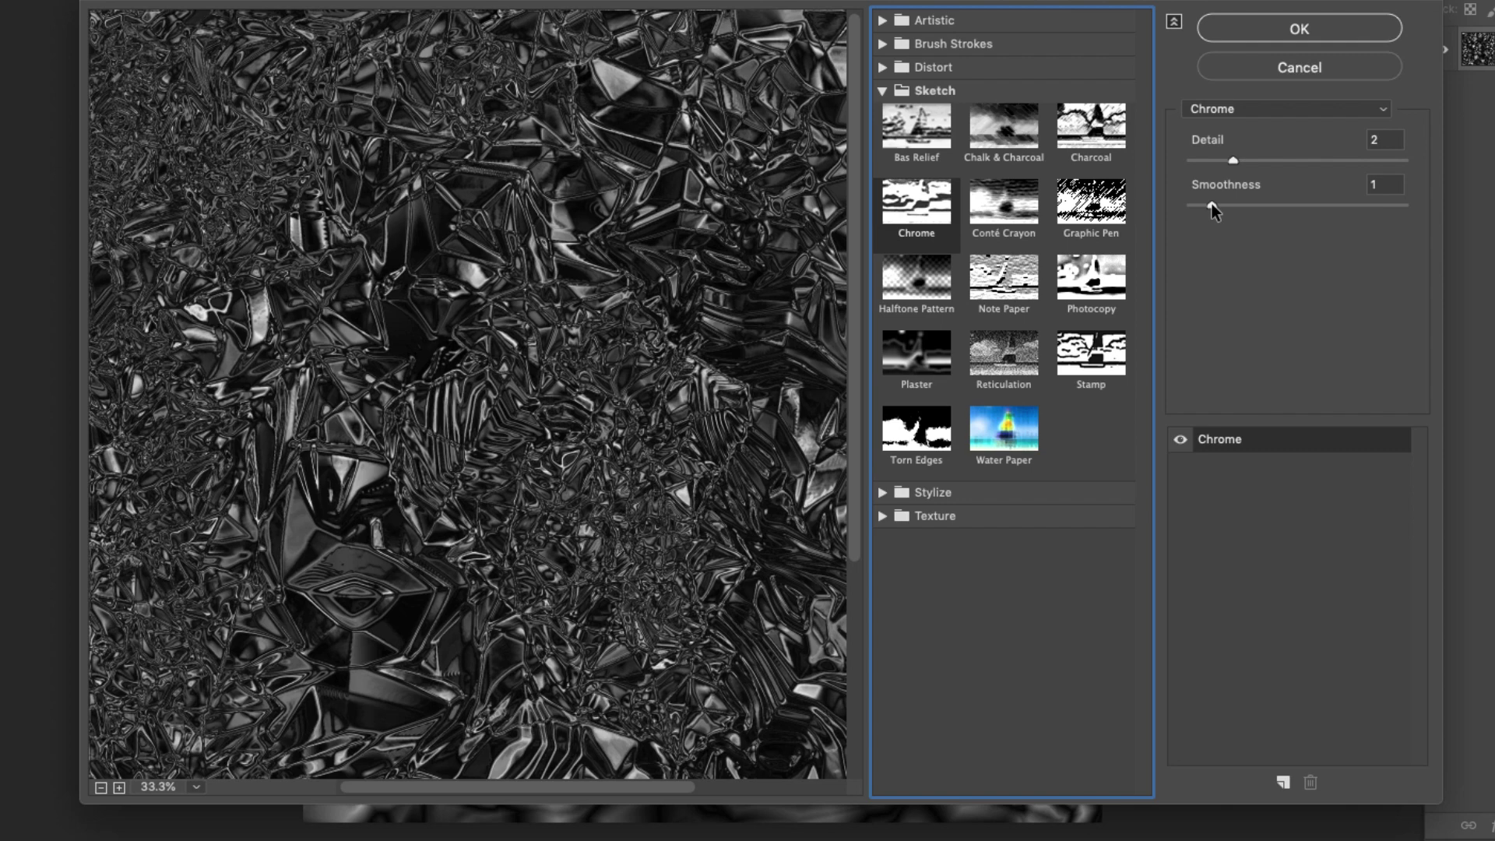
{"action": "left_click", "coordinate": [101, 788]}
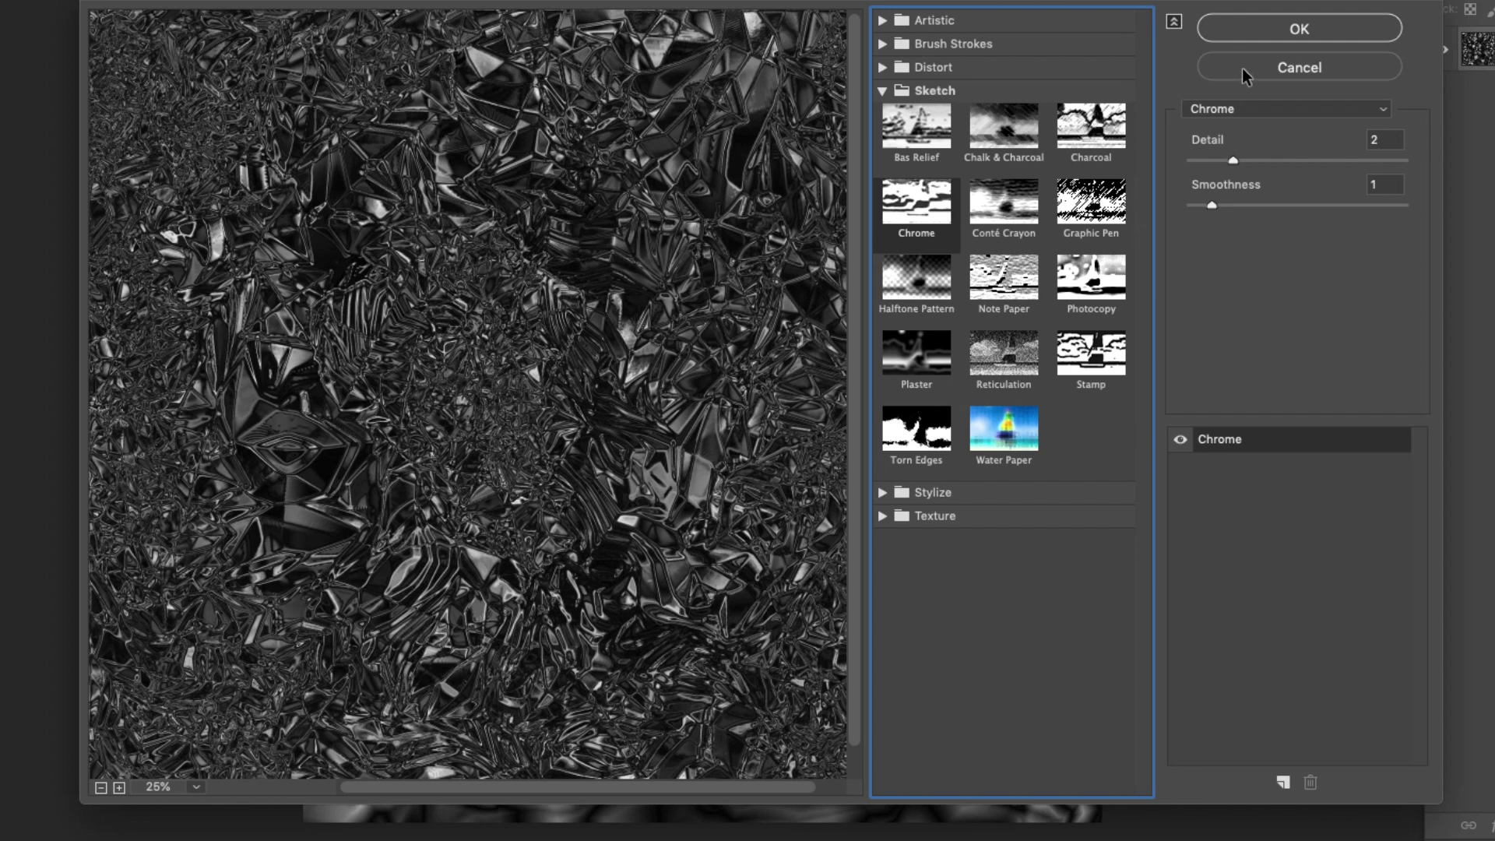
{"action": "left_click", "coordinate": [1261, 27]}
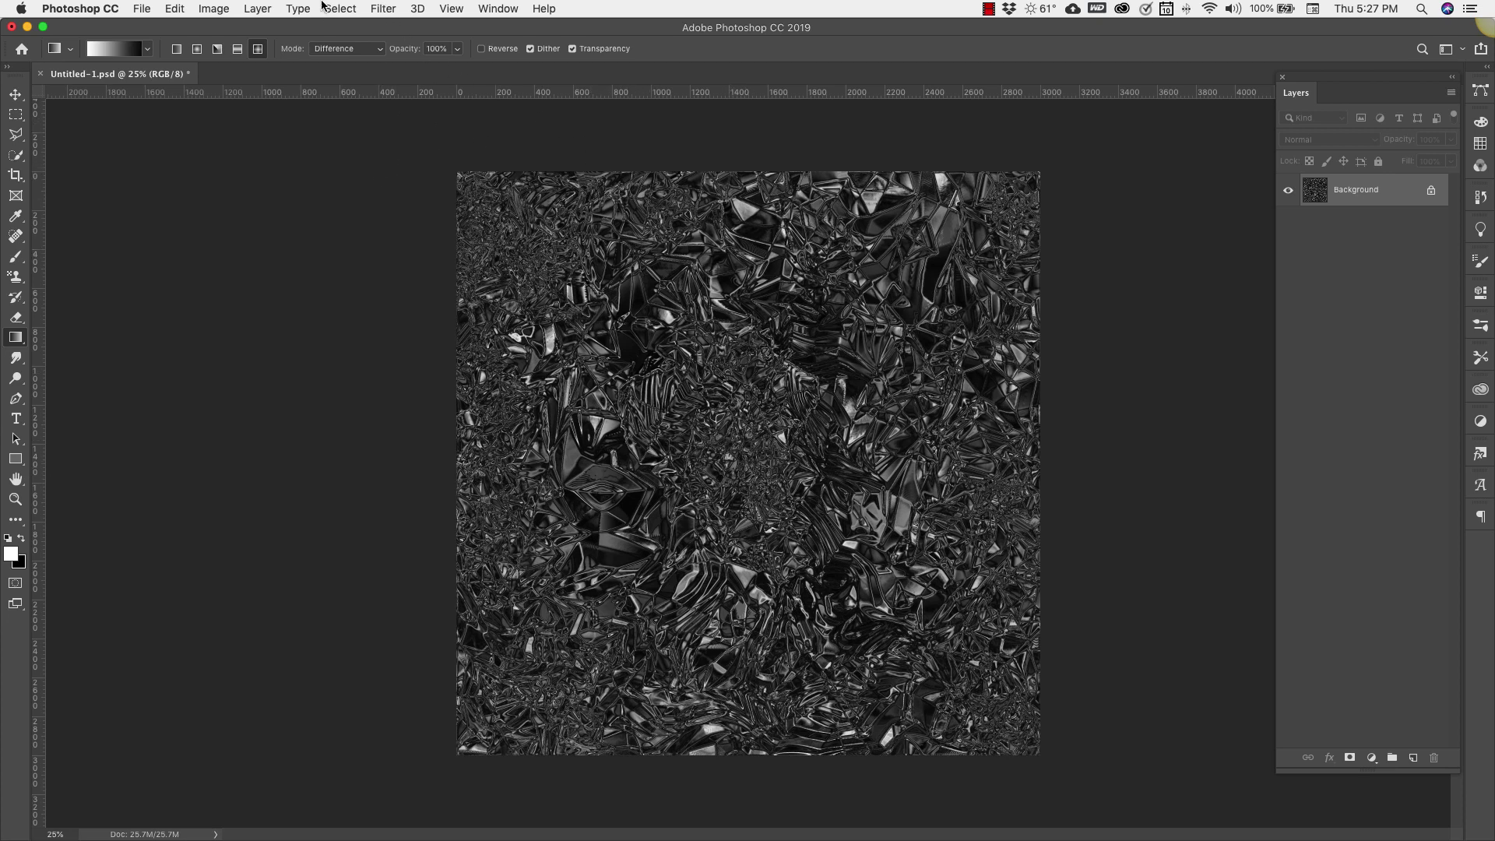
Step: Apply the Bas Relief sketch filter from the Filter Gallery with Detail 12, Smoothness 2 and light from Bottom Right
{"action": "left_click", "coordinate": [383, 9]}
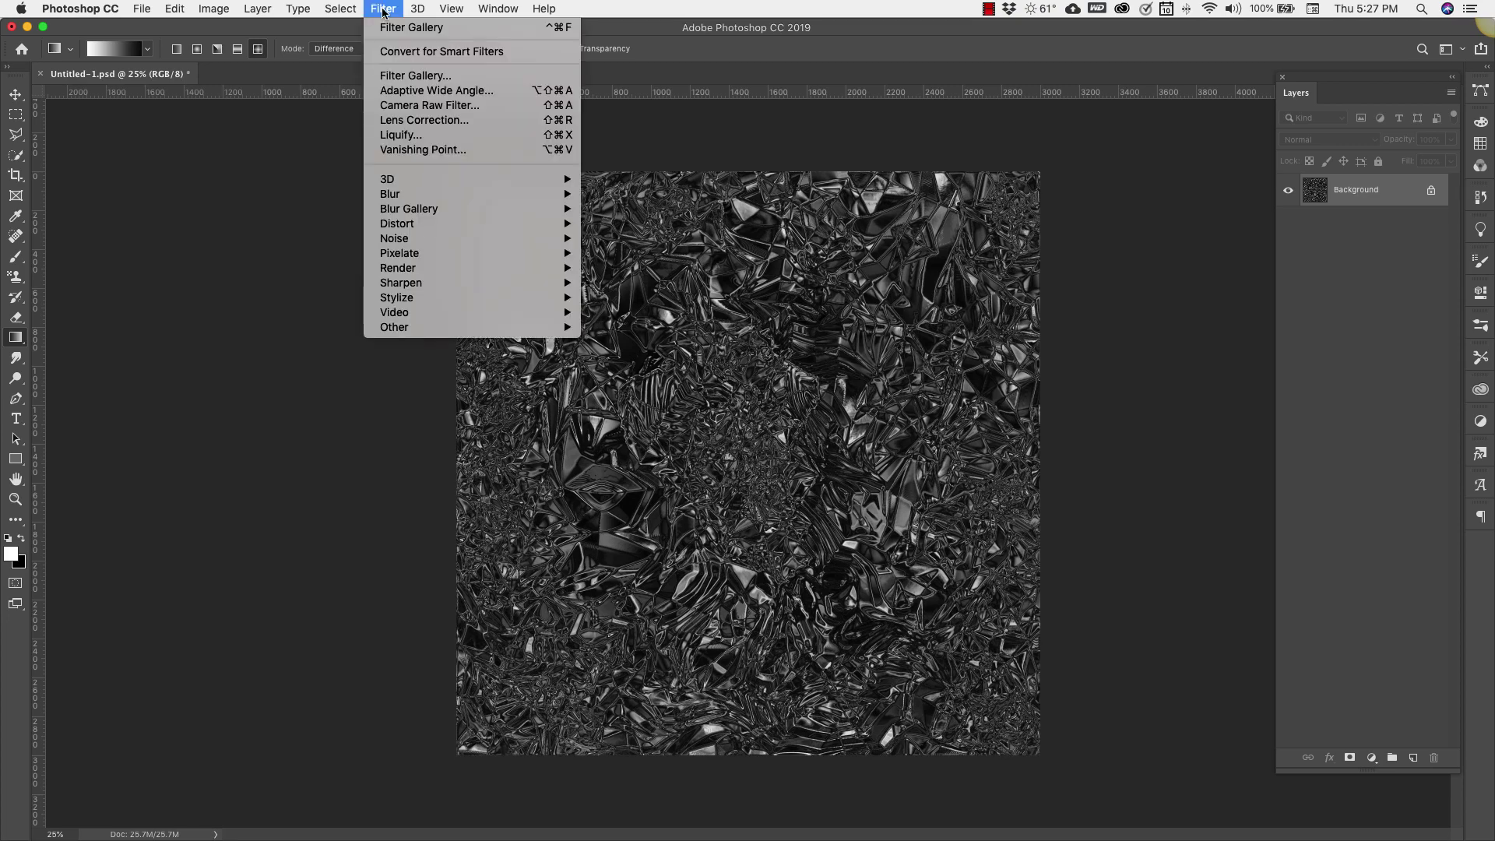
{"action": "left_click", "coordinate": [407, 76]}
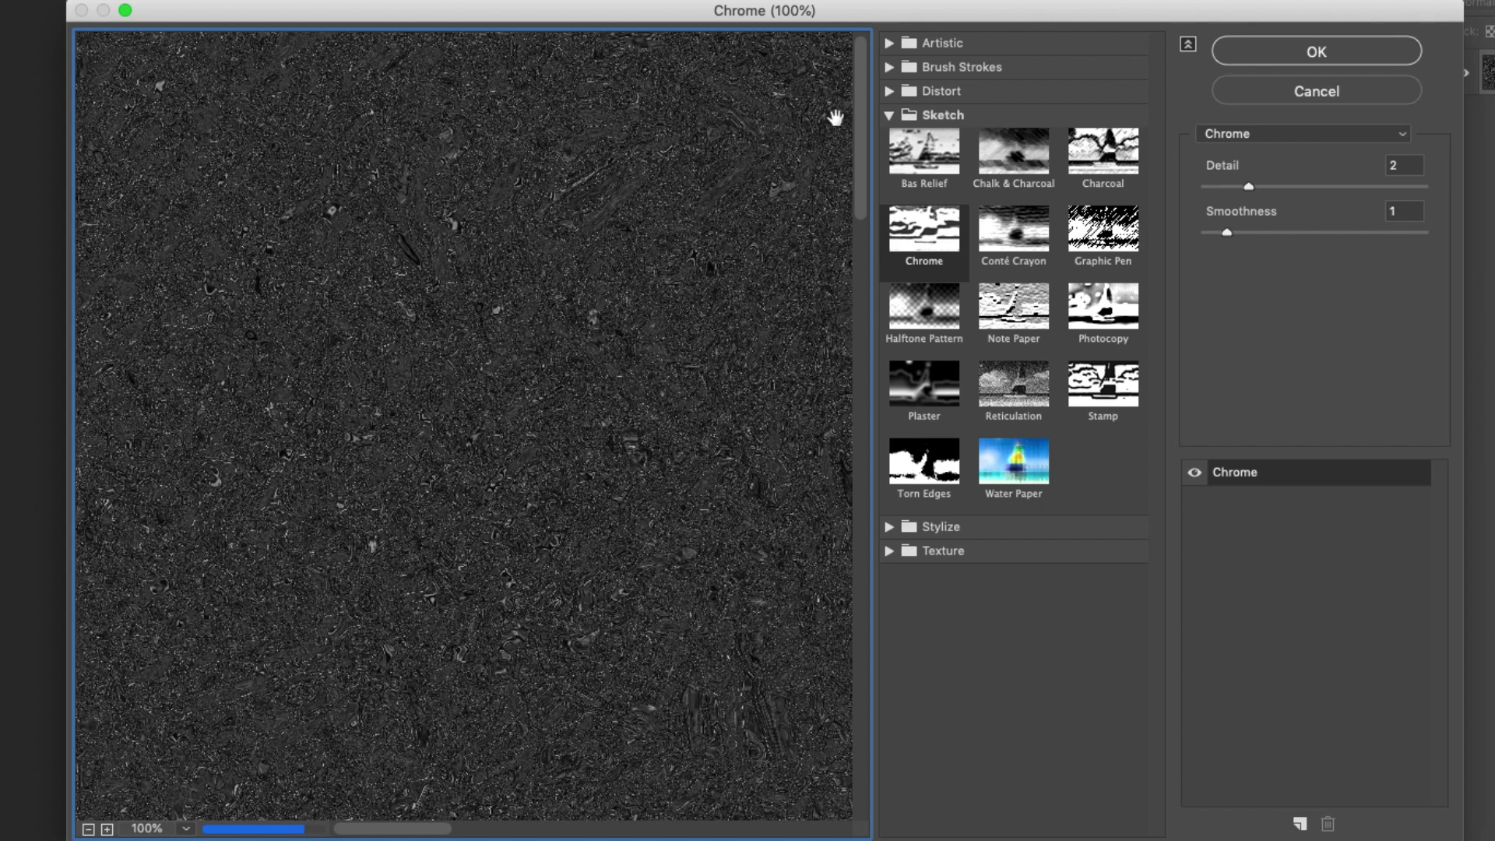
{"action": "left_click", "coordinate": [921, 160]}
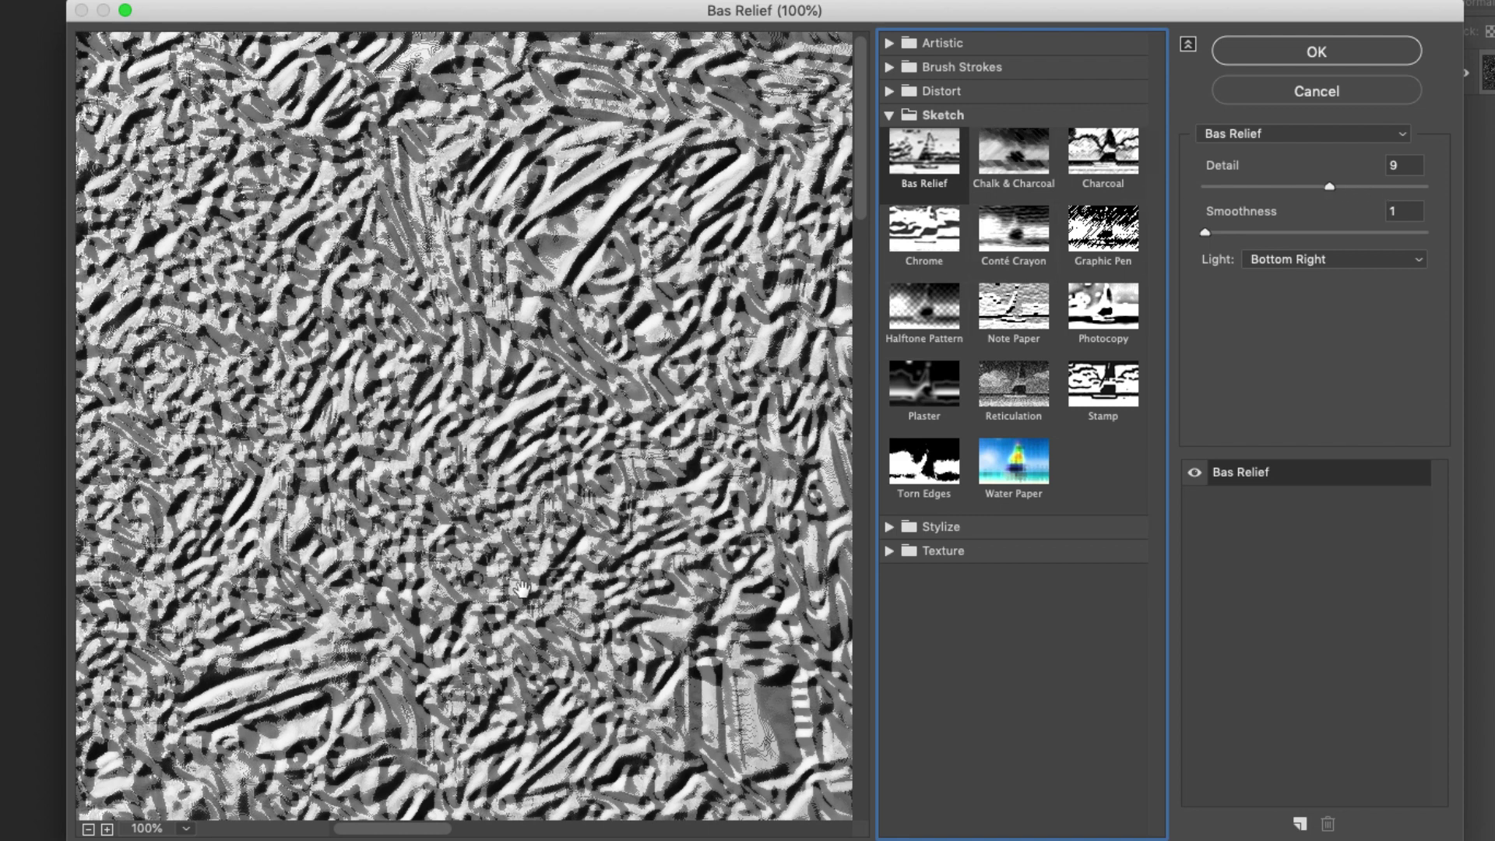
{"action": "left_click", "coordinate": [89, 830]}
{"action": "left_click", "coordinate": [89, 830]}
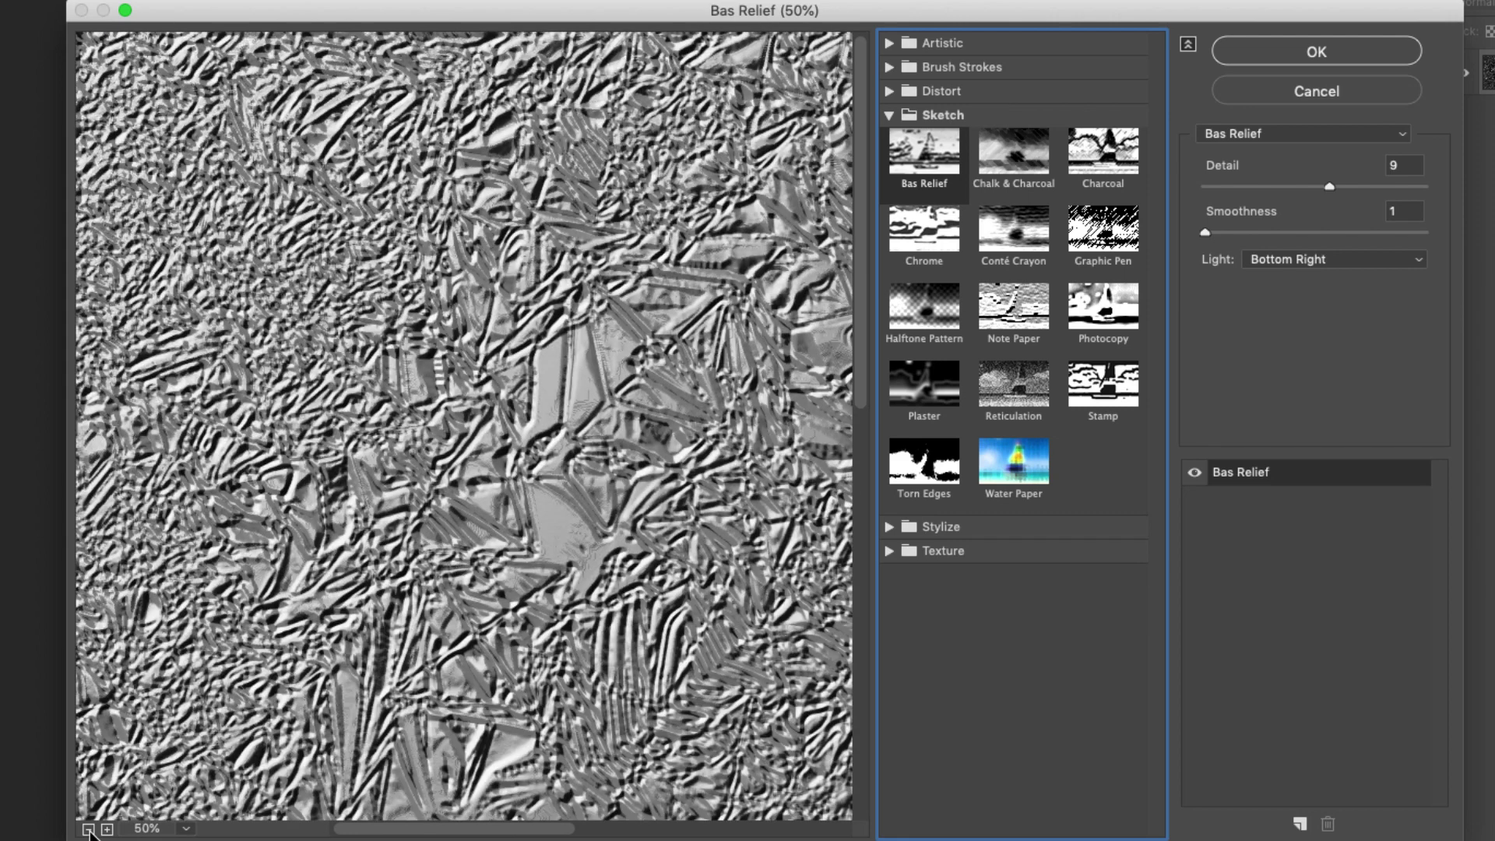
{"action": "left_click", "coordinate": [88, 830]}
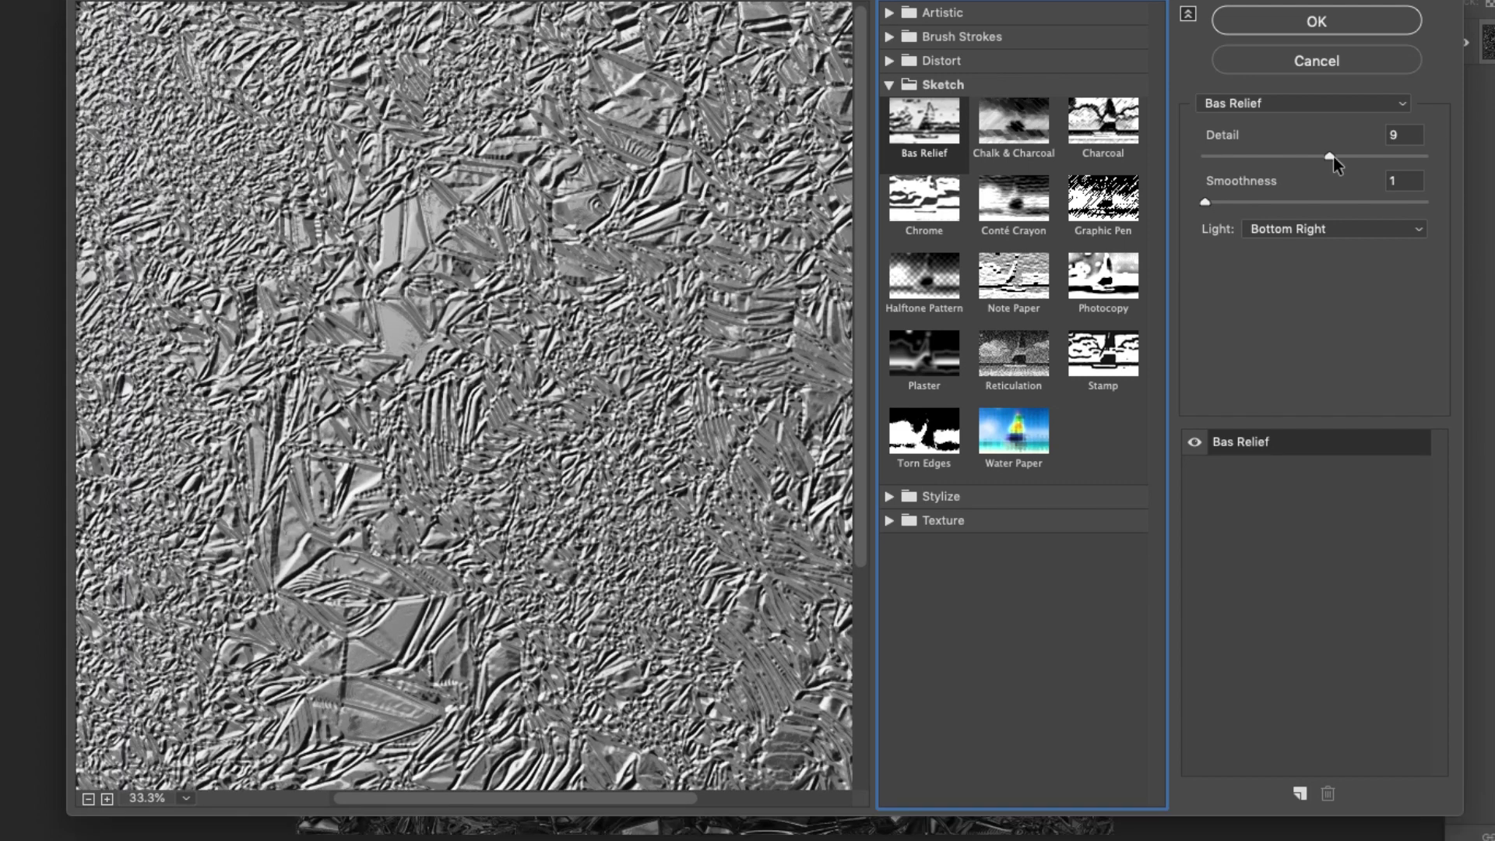
{"action": "left_click_drag", "start_coordinate": [1331, 187], "coordinate": [1370, 154]}
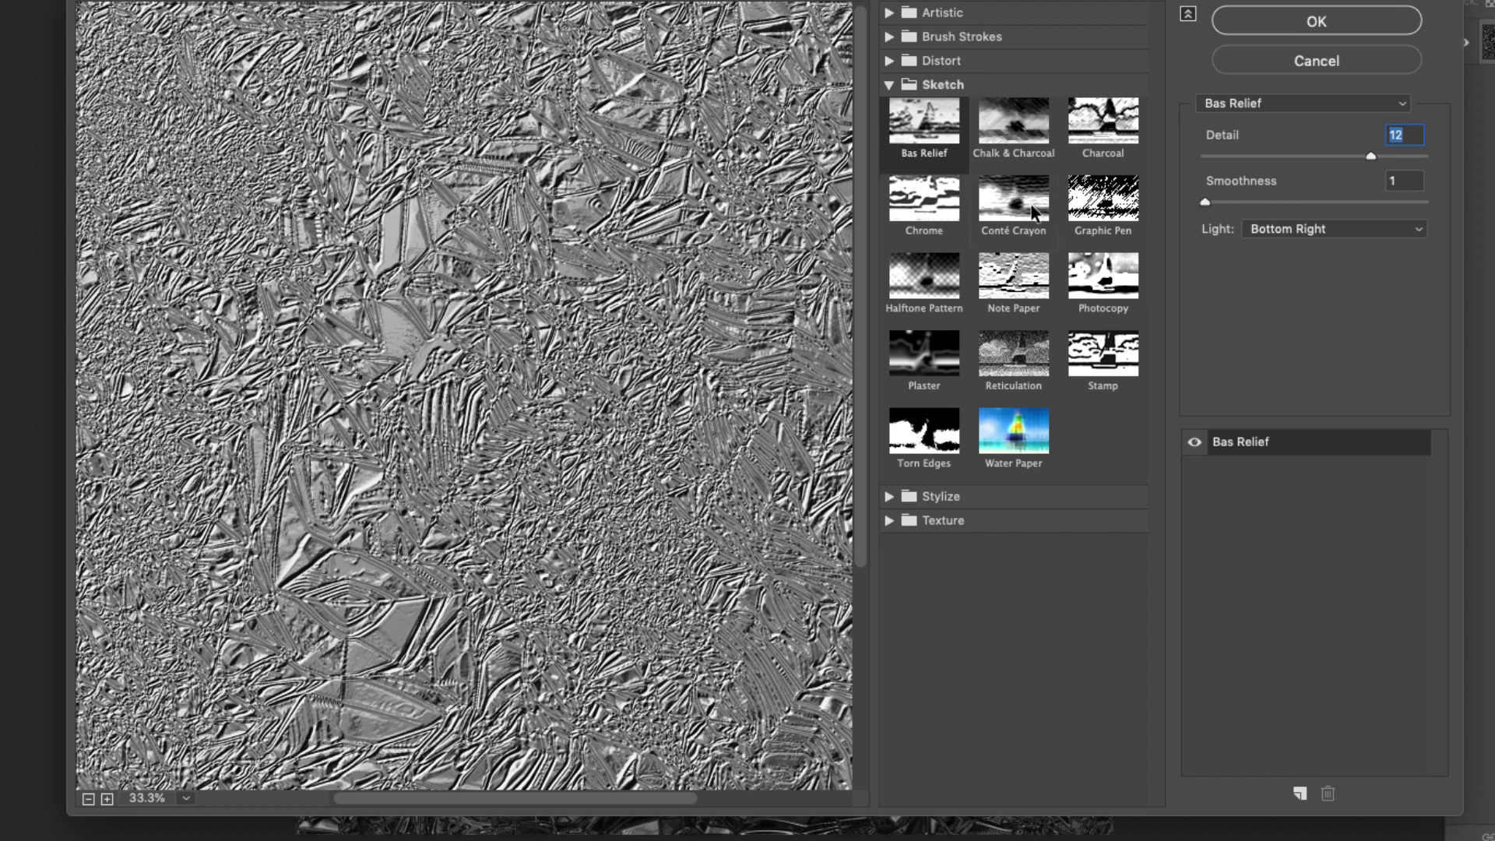
{"action": "left_click_drag", "start_coordinate": [1205, 203], "coordinate": [1213, 206]}
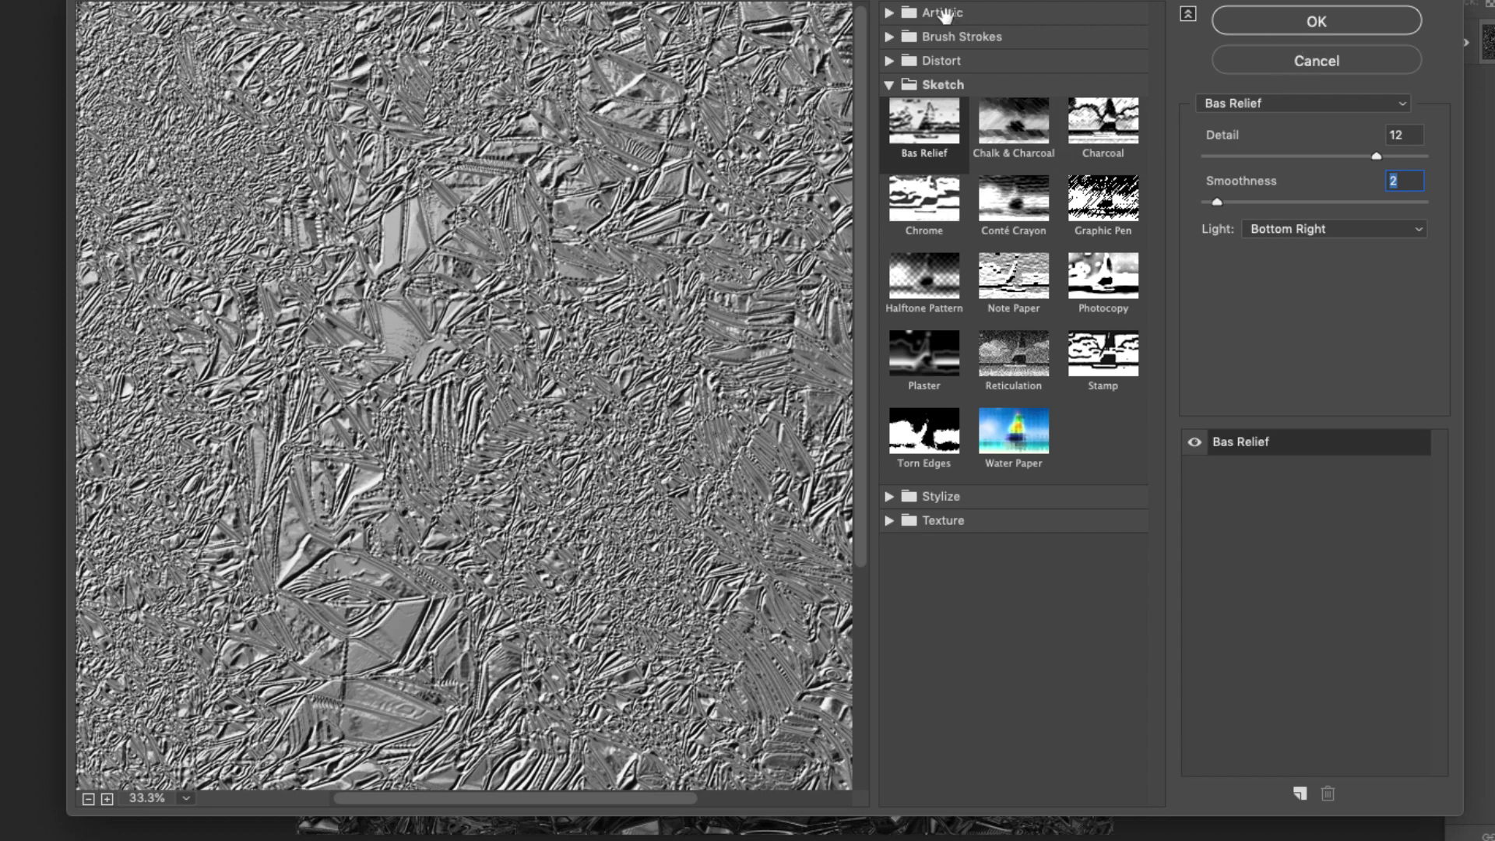
{"action": "left_click", "coordinate": [1295, 20]}
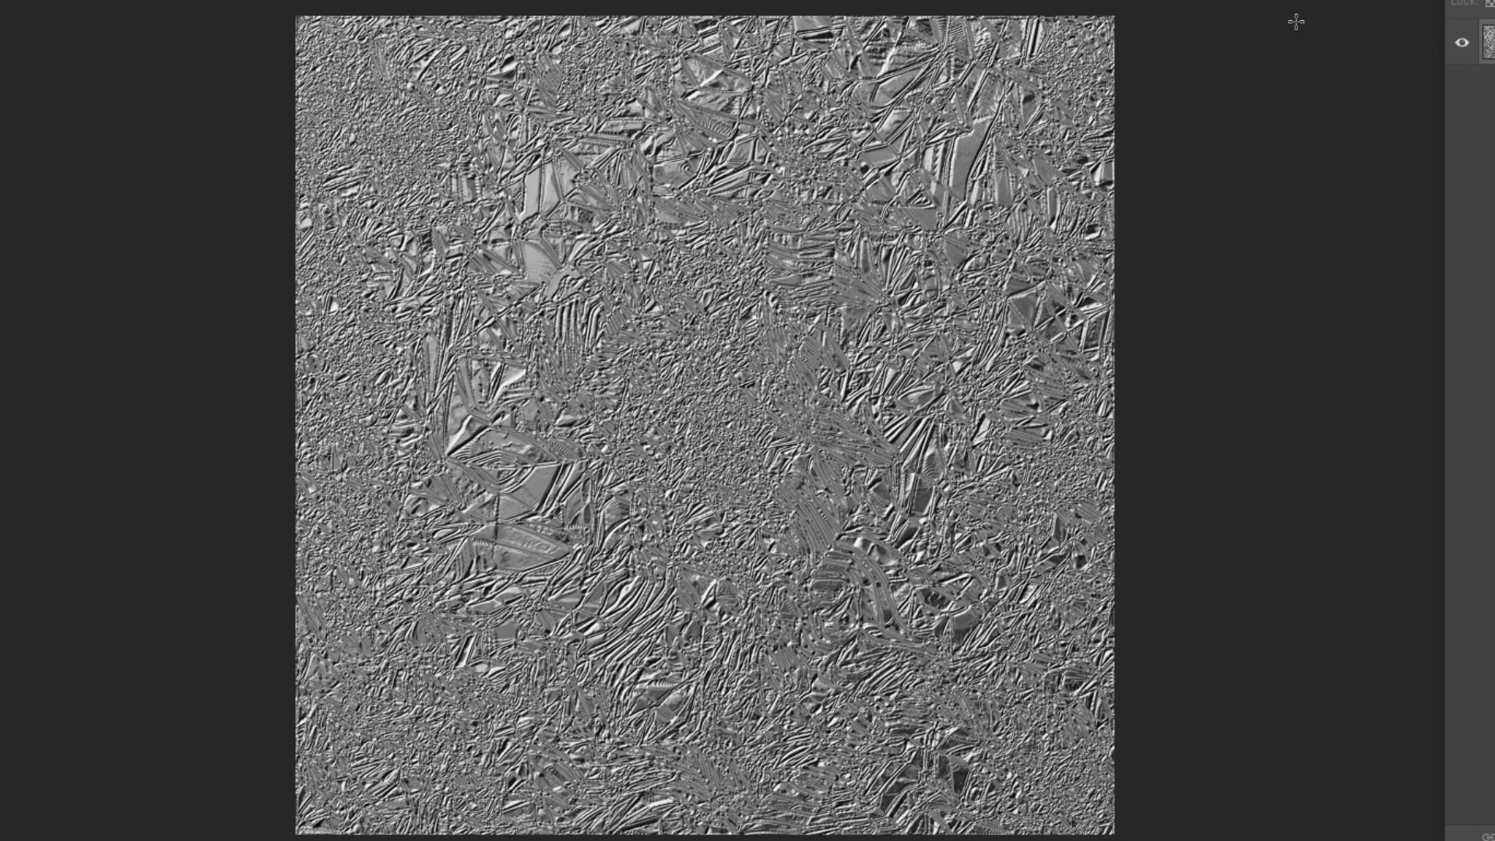
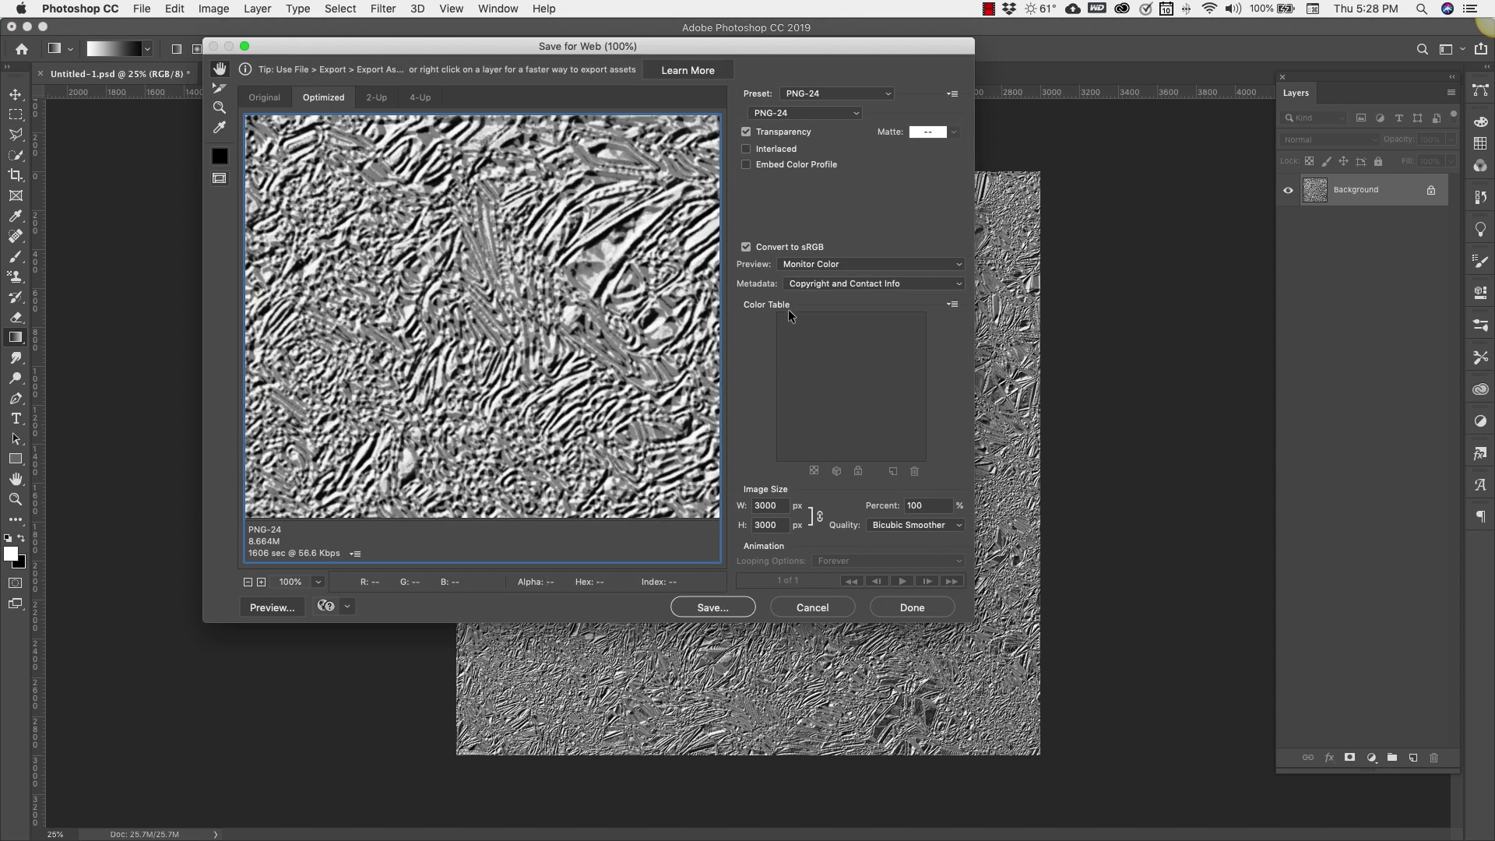
{"action": "left_click", "coordinate": [889, 94]}
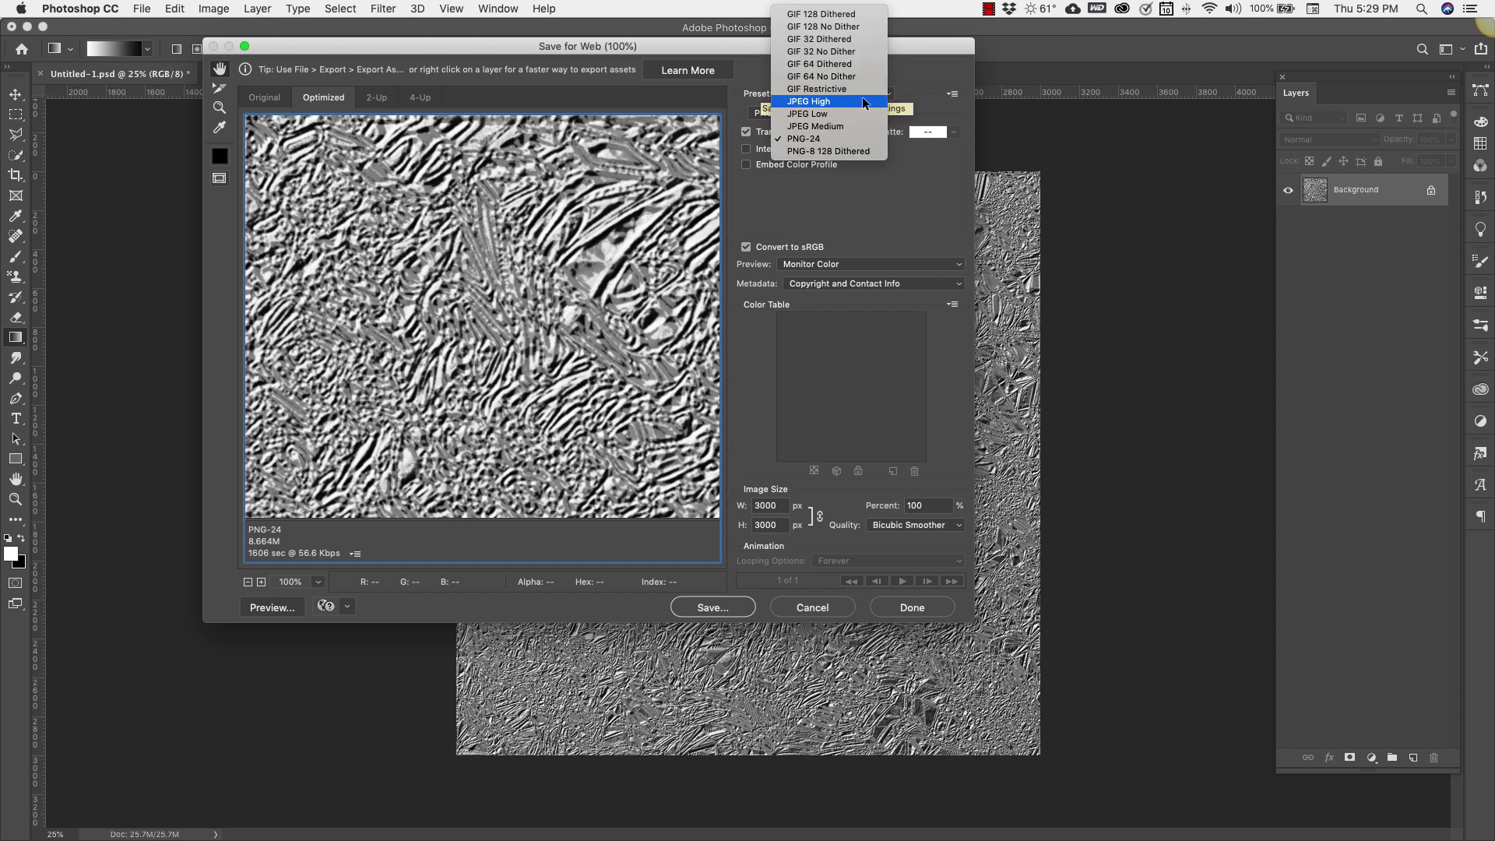
{"action": "left_click", "coordinate": [903, 190]}
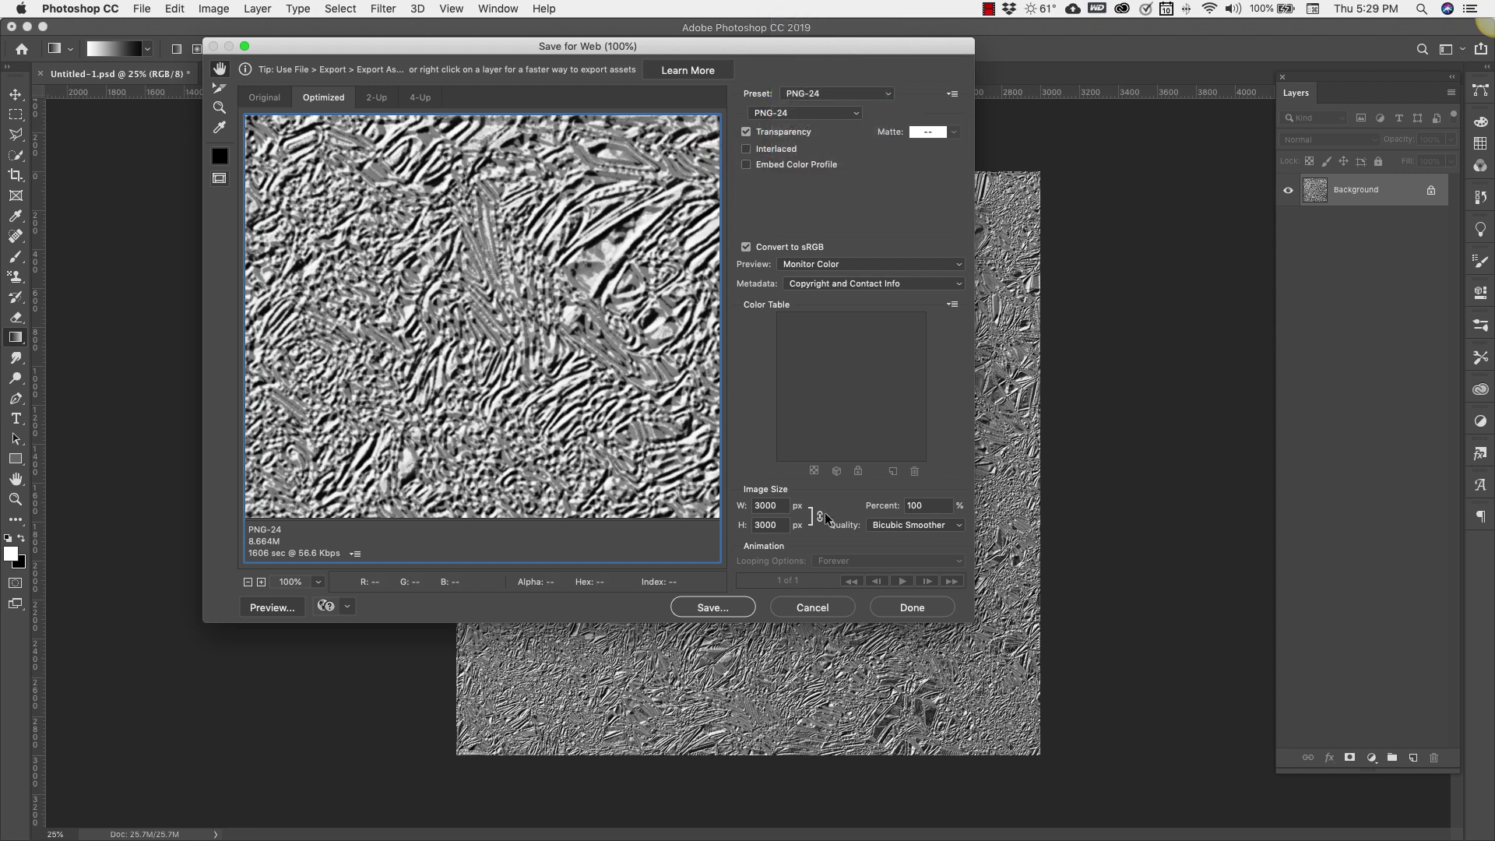
{"action": "left_click", "coordinate": [813, 607]}
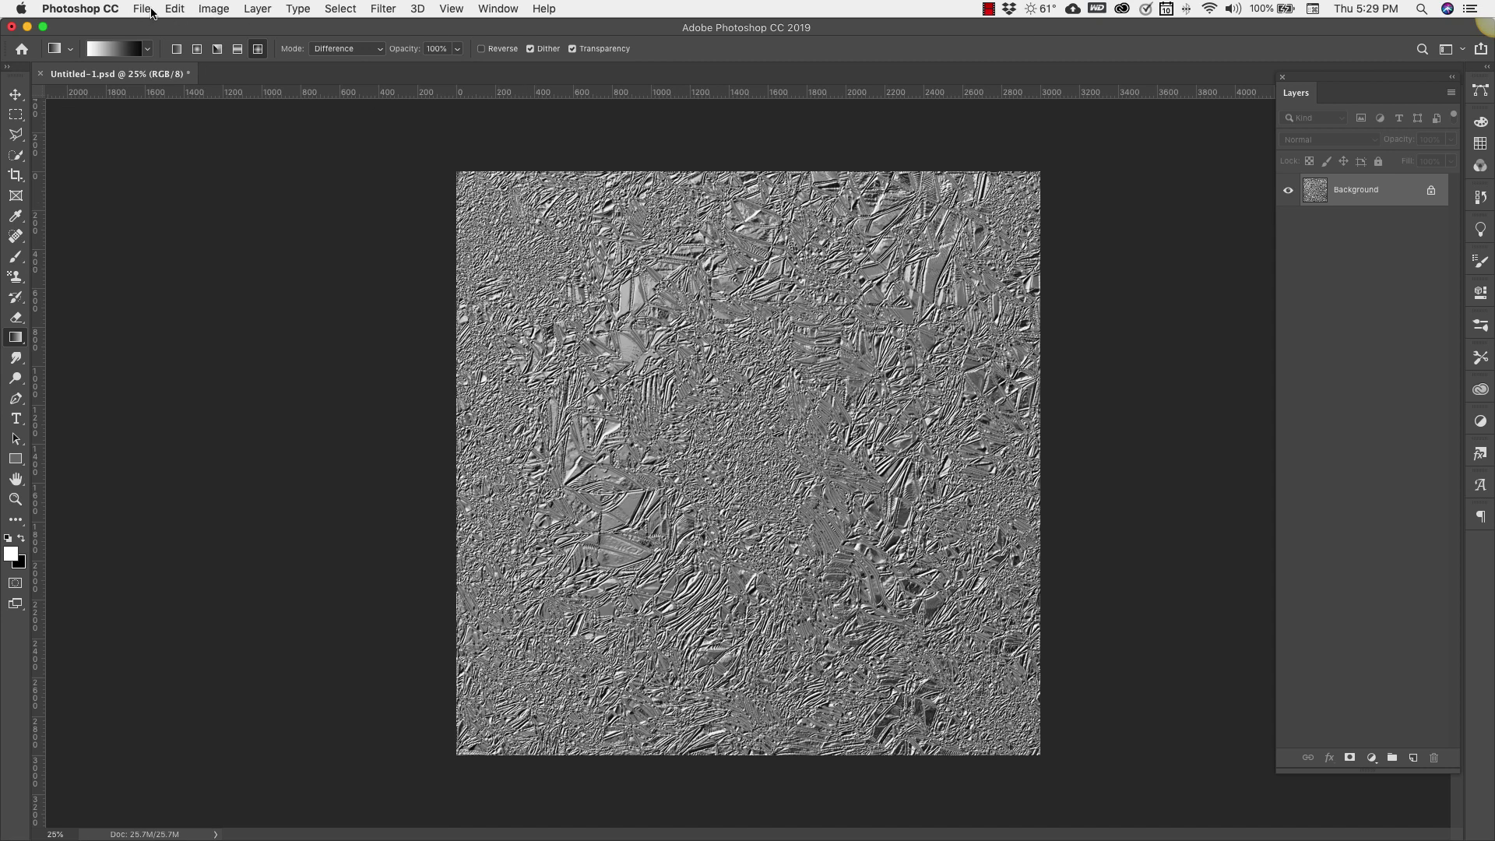
Step: Define the foil texture as a pattern named "crumpled foil" and convert the locked Background into a regular layer
{"action": "left_click", "coordinate": [175, 10]}
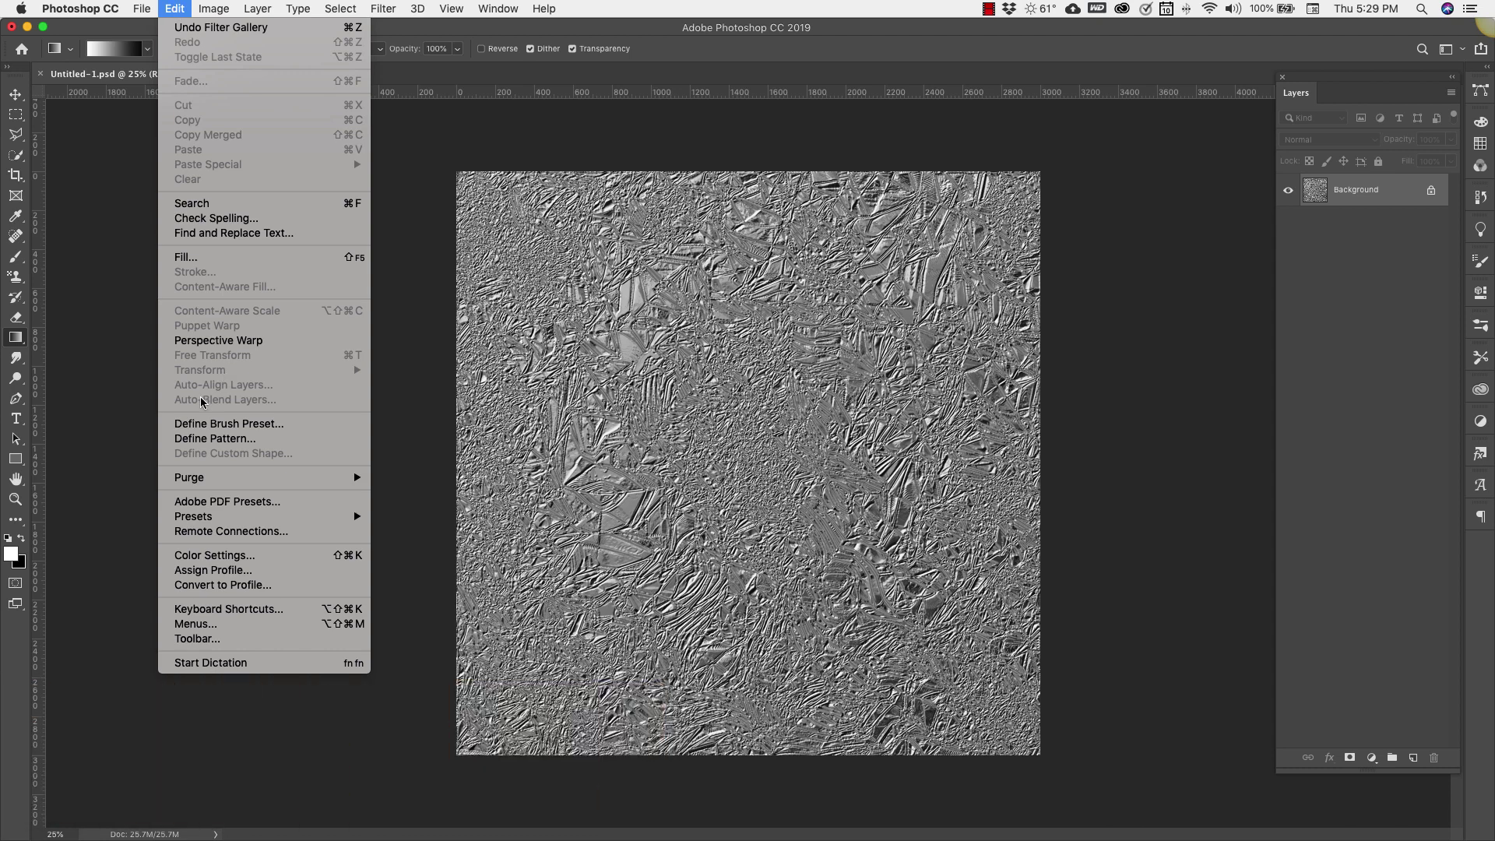
{"action": "left_click", "coordinate": [224, 439]}
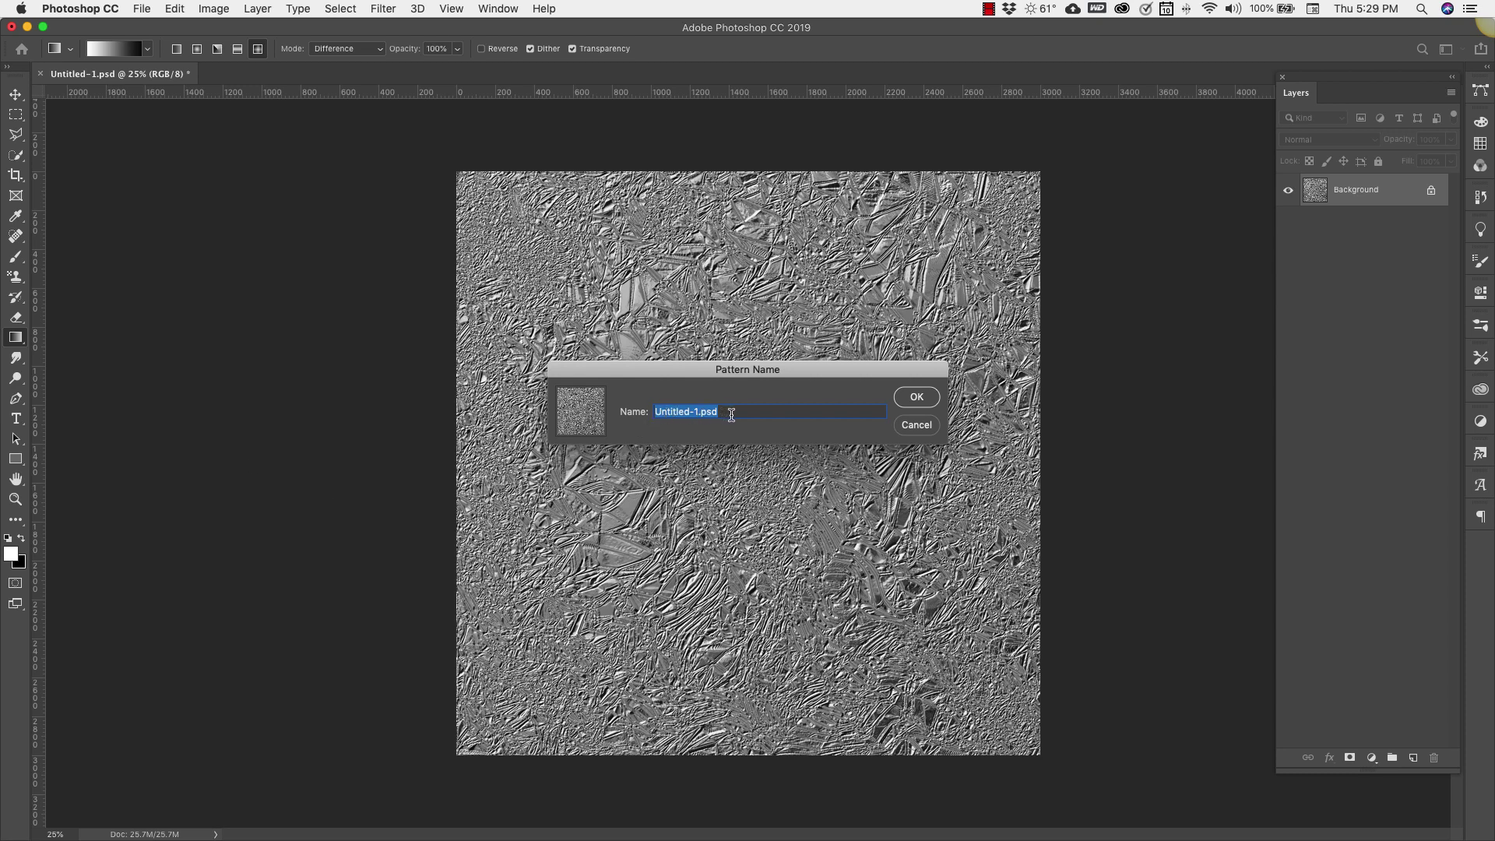
{"action": "left_click_drag", "start_coordinate": [731, 414], "coordinate": [625, 417]}
{"action": "type", "text": "c"}
{"action": "type", "text": "rumpled foil"}
{"action": "left_click", "coordinate": [911, 397]}
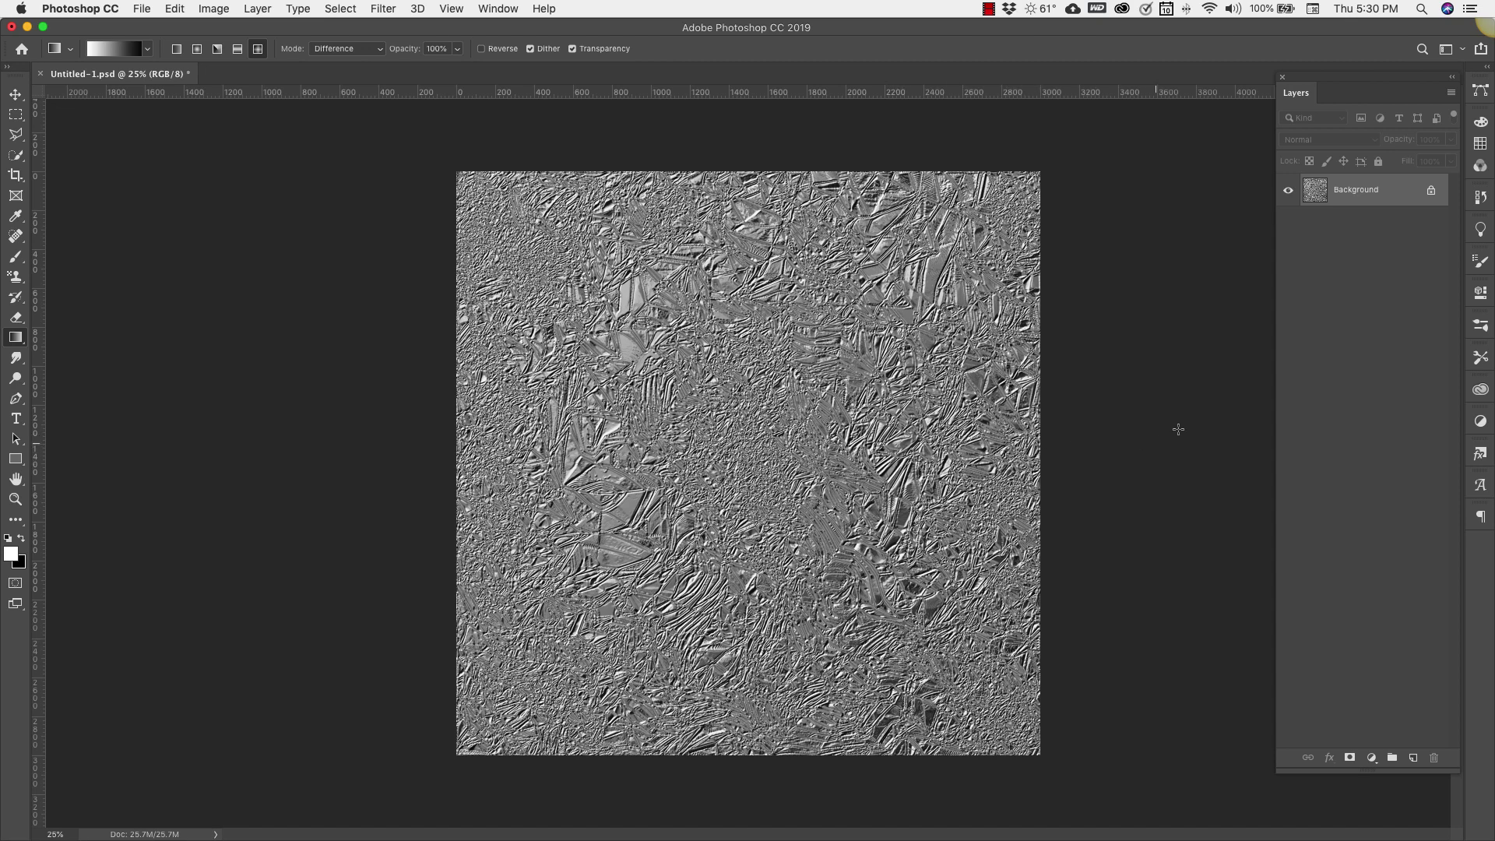
{"action": "left_click", "coordinate": [1430, 190]}
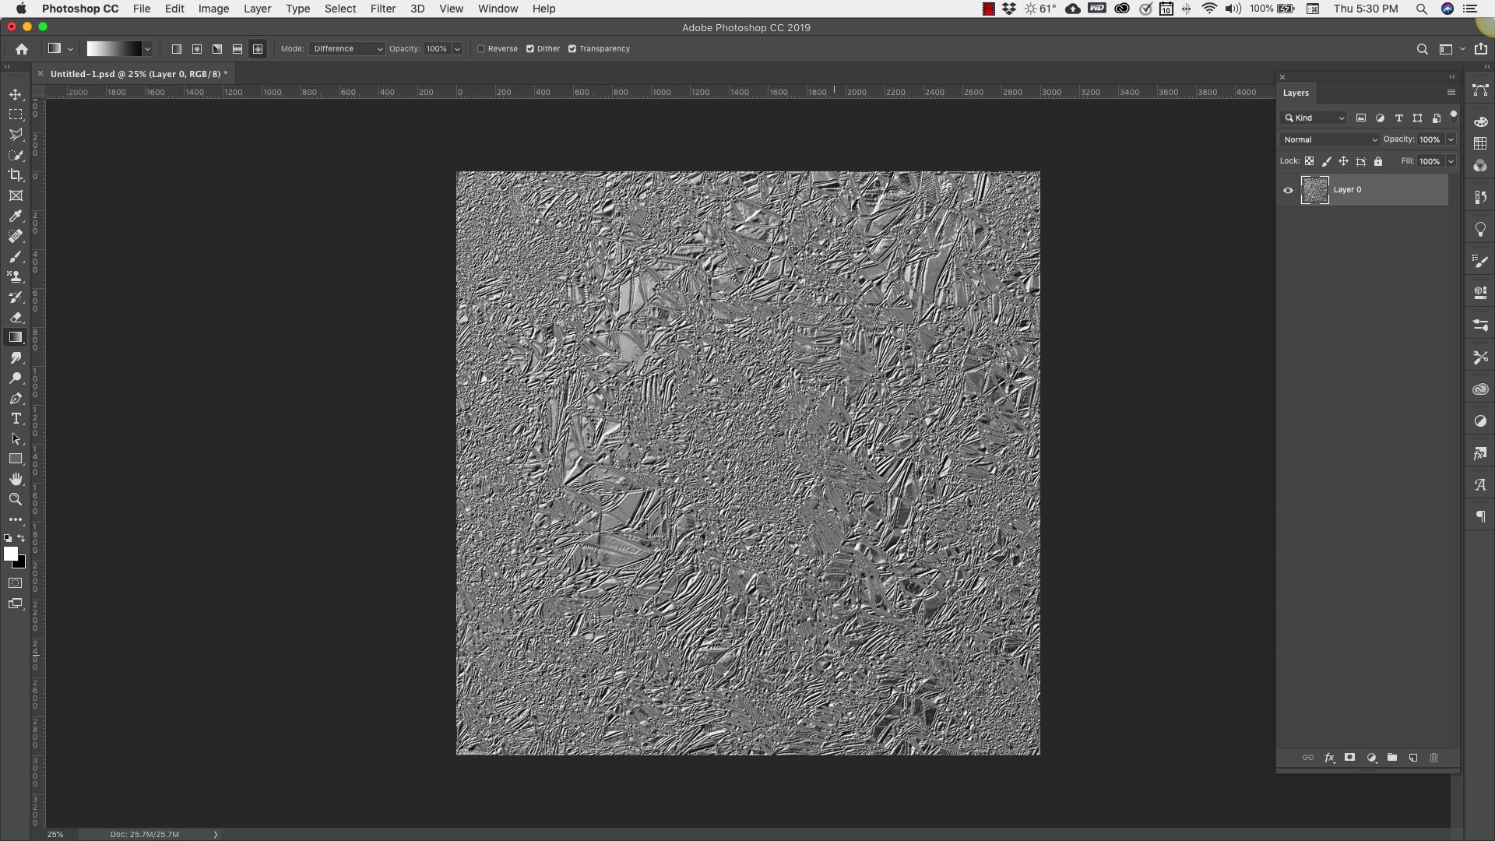
Step: Add a light pink Solid Color fill layer over the texture and set its blend mode to Color
{"action": "left_click", "coordinate": [1371, 758]}
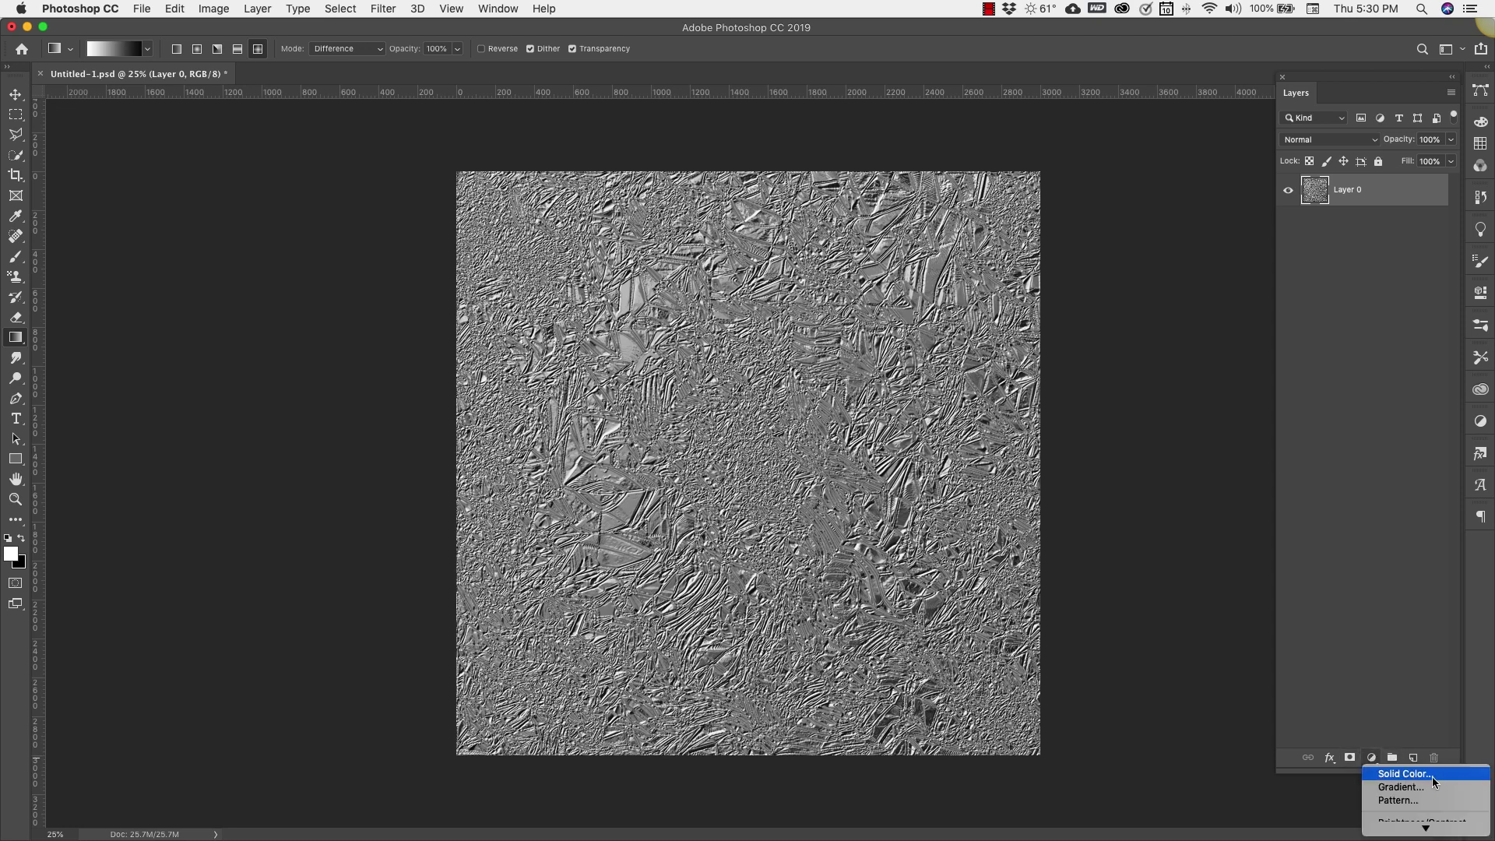
{"action": "left_click", "coordinate": [1406, 773]}
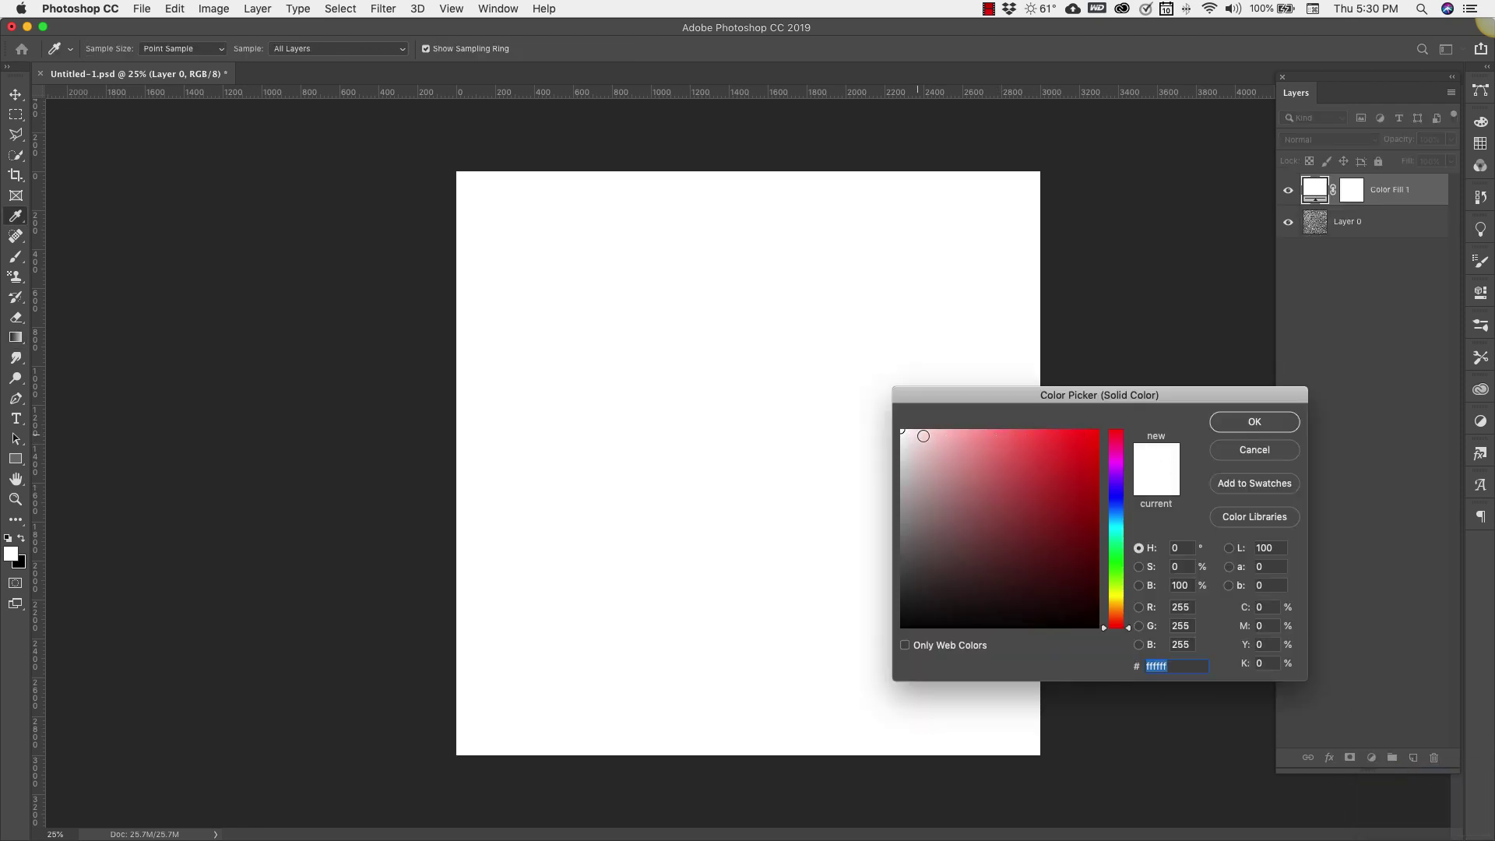
{"action": "left_click", "coordinate": [927, 434]}
{"action": "left_click", "coordinate": [1245, 421]}
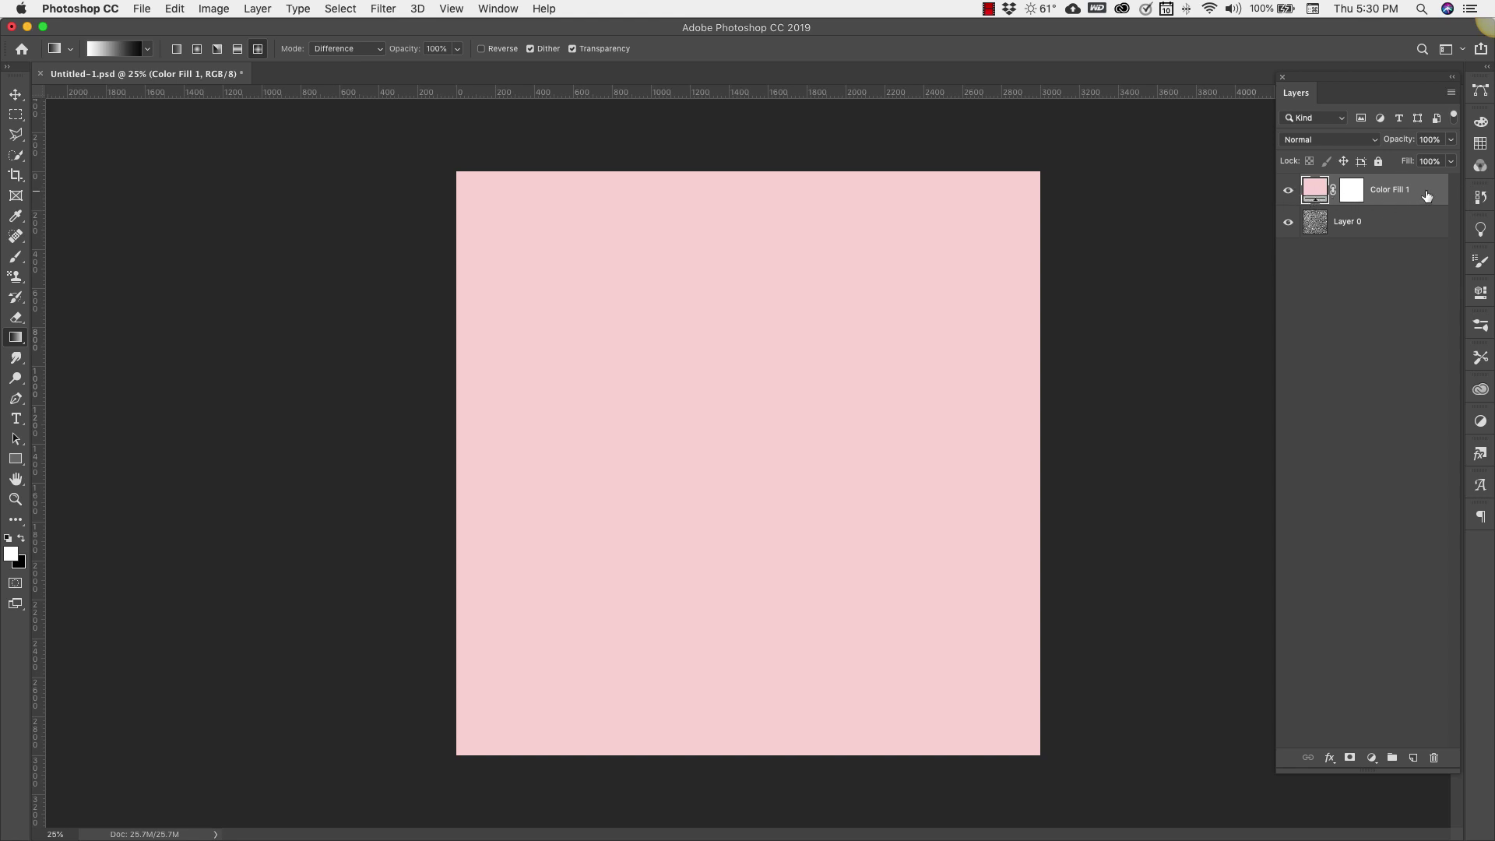
{"action": "left_click", "coordinate": [1375, 143]}
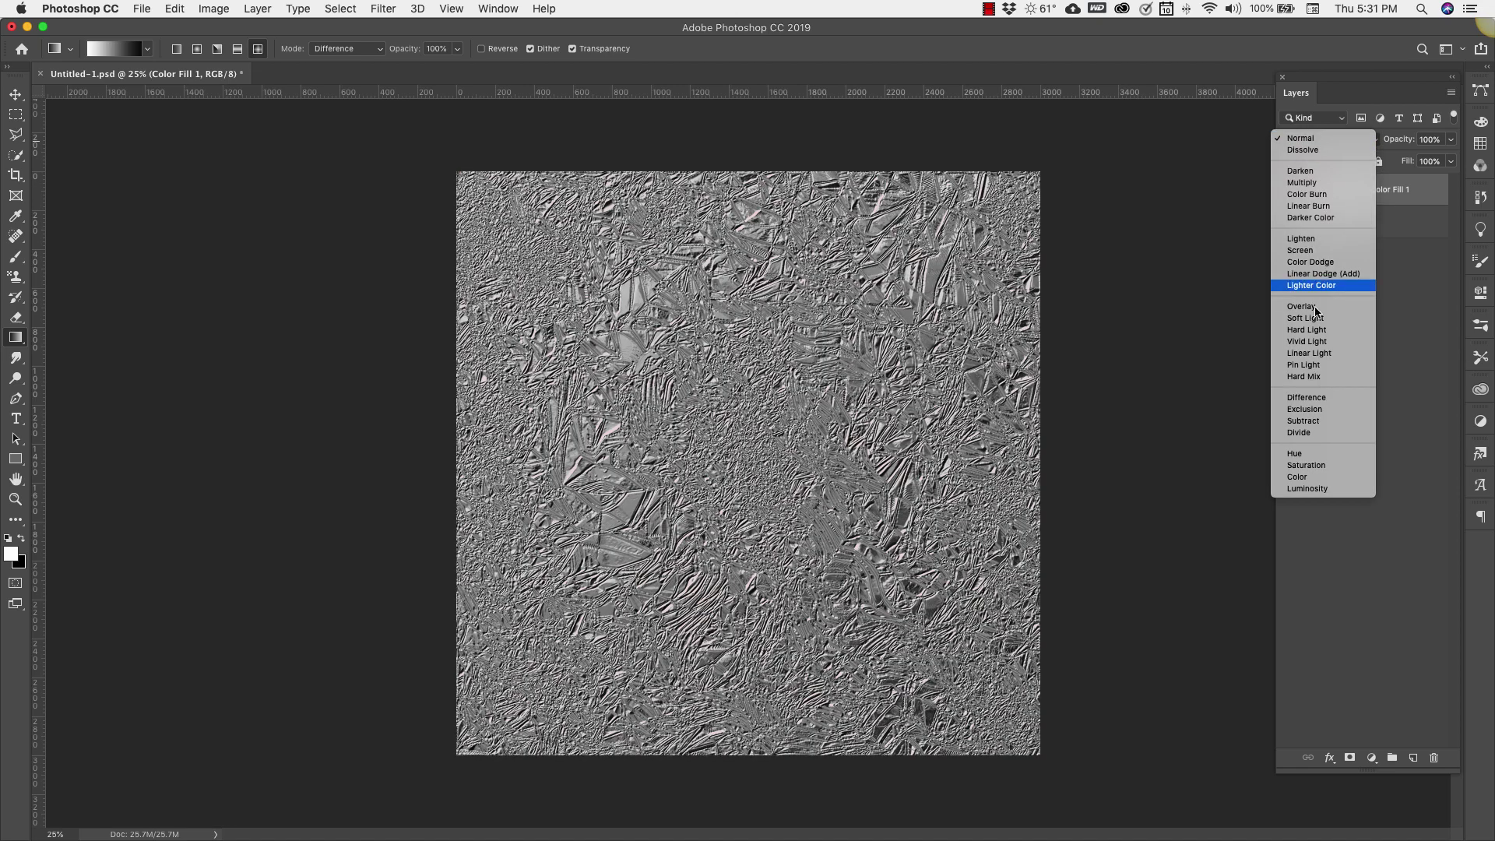
{"action": "left_click", "coordinate": [1308, 477]}
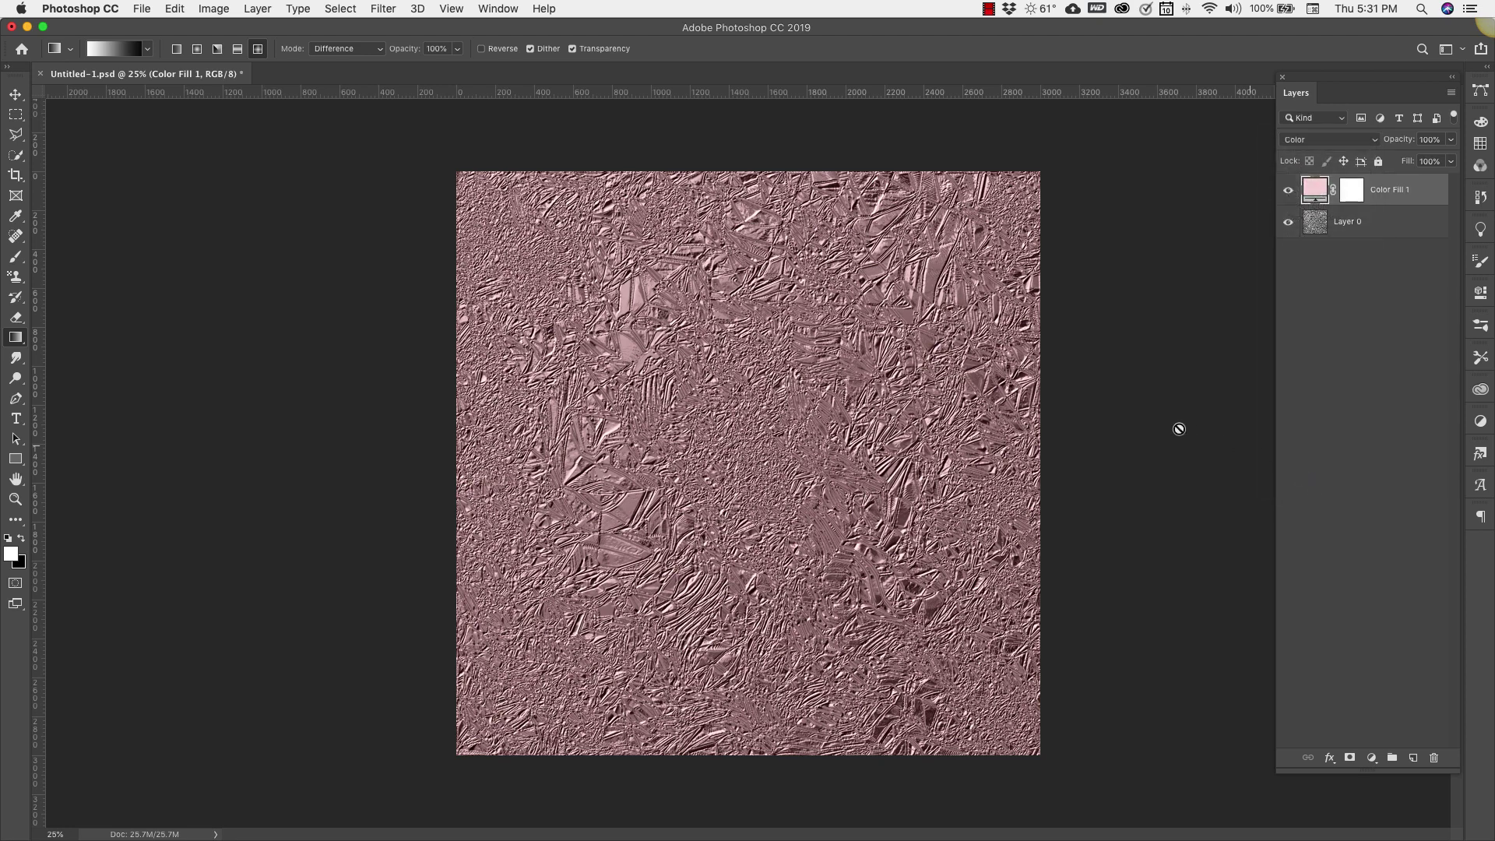
Step: Try yellow, orange, purple and finally pink (#fcd2f6) on the color fill layer, and delete that layer
{"action": "double_click", "coordinate": [1315, 189]}
{"action": "left_click_drag", "start_coordinate": [937, 440], "coordinate": [933, 431]}
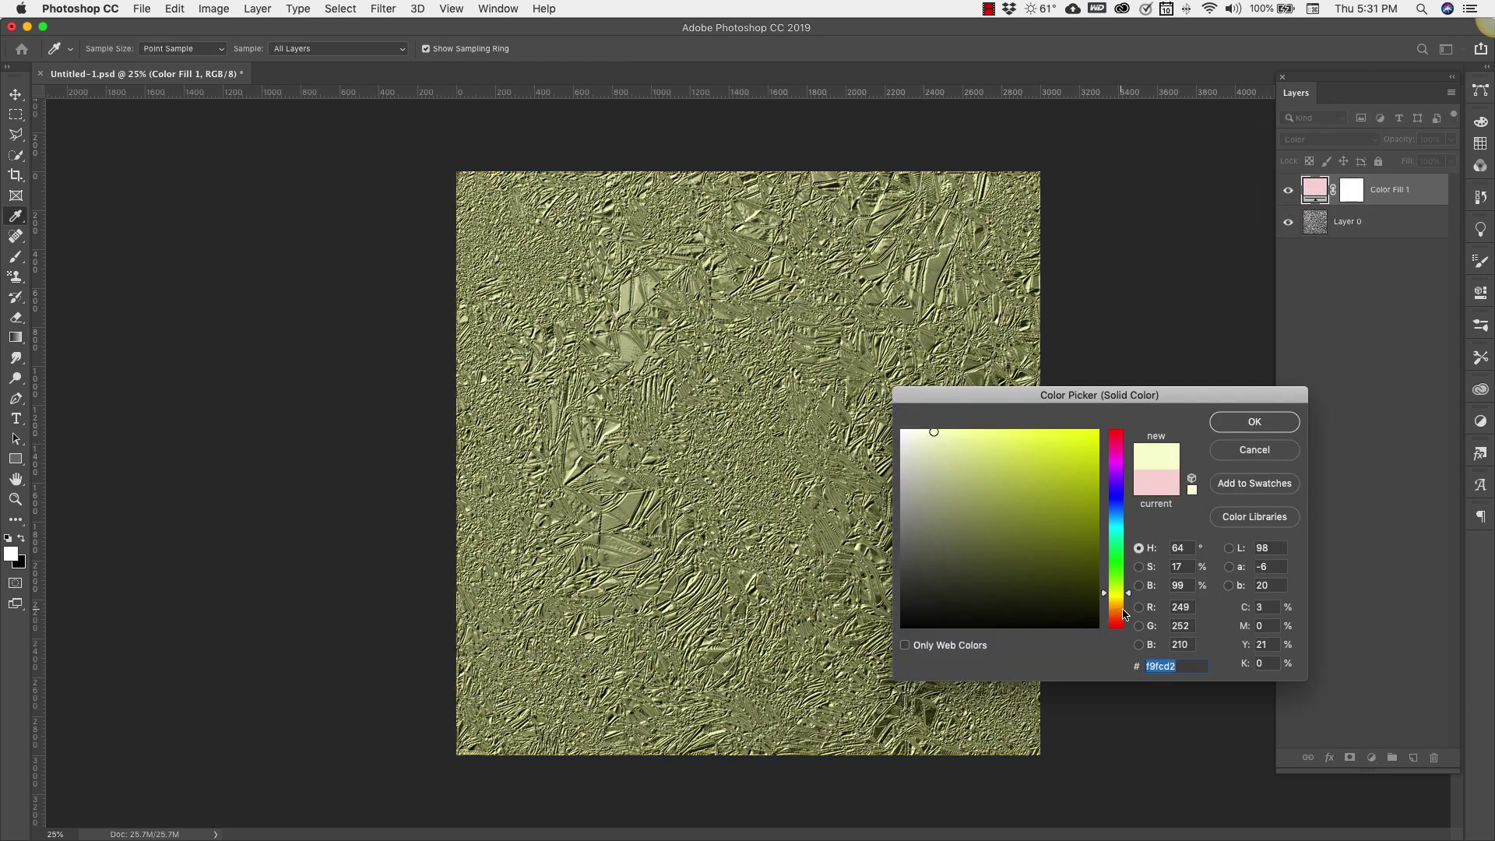
{"action": "left_click", "coordinate": [1118, 608]}
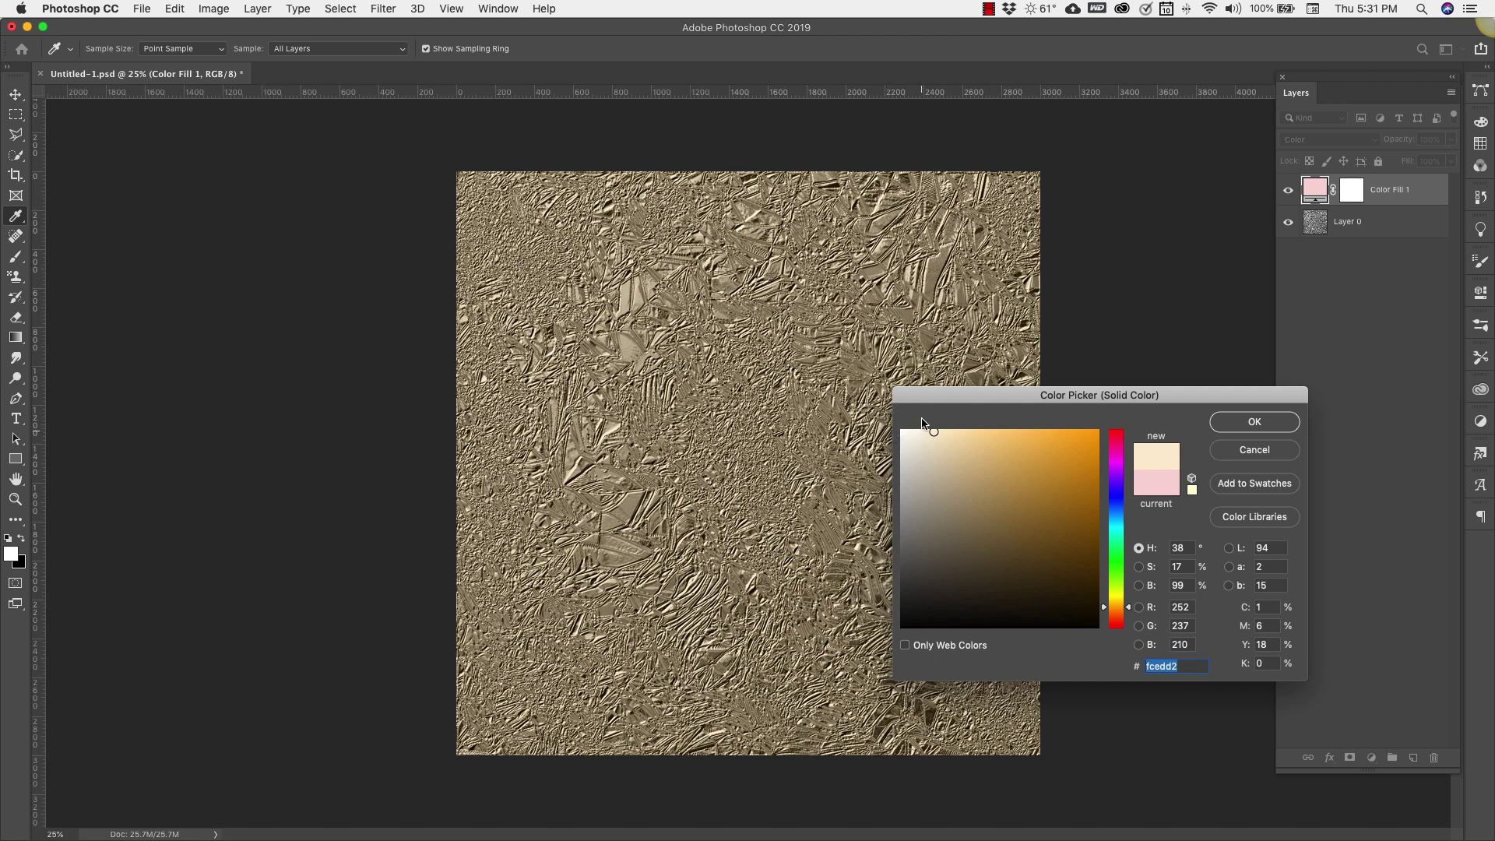
{"action": "left_click", "coordinate": [1116, 471]}
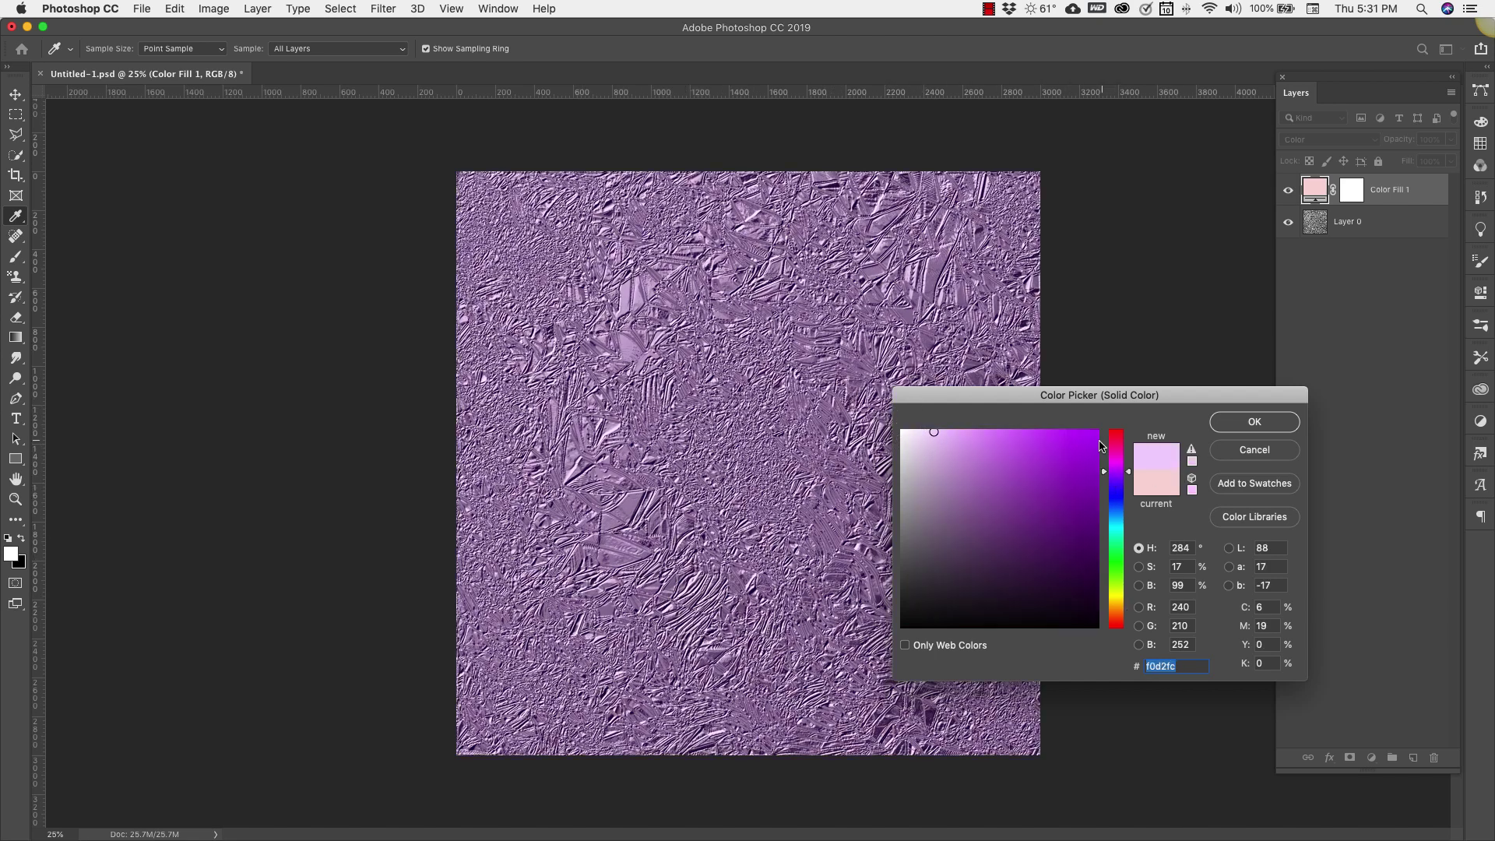
{"action": "left_click", "coordinate": [1118, 458]}
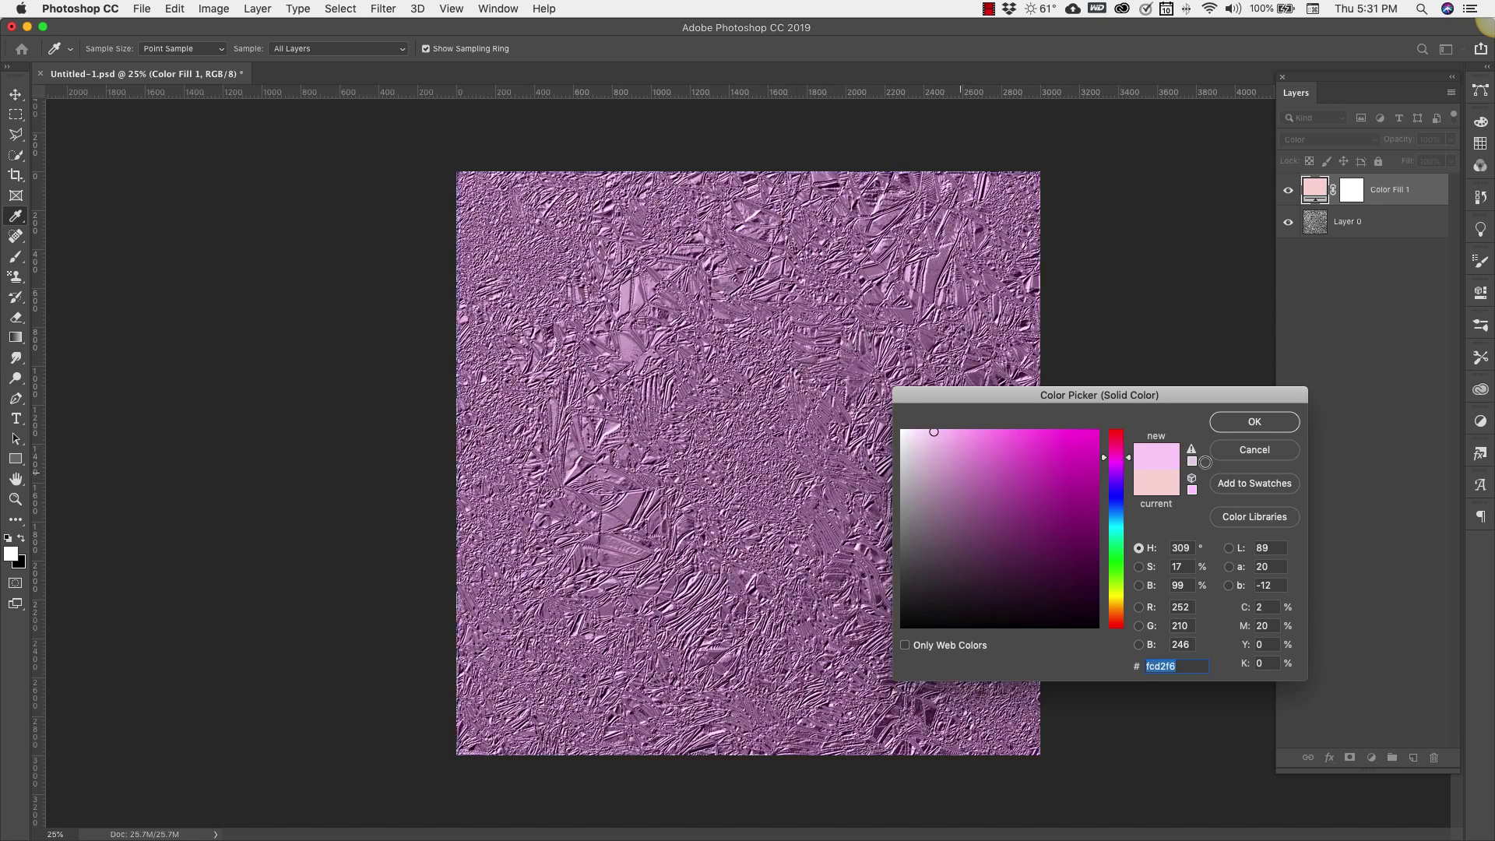
{"action": "left_click", "coordinate": [1253, 422]}
{"action": "left_click_drag", "start_coordinate": [1413, 199], "coordinate": [1434, 756]}
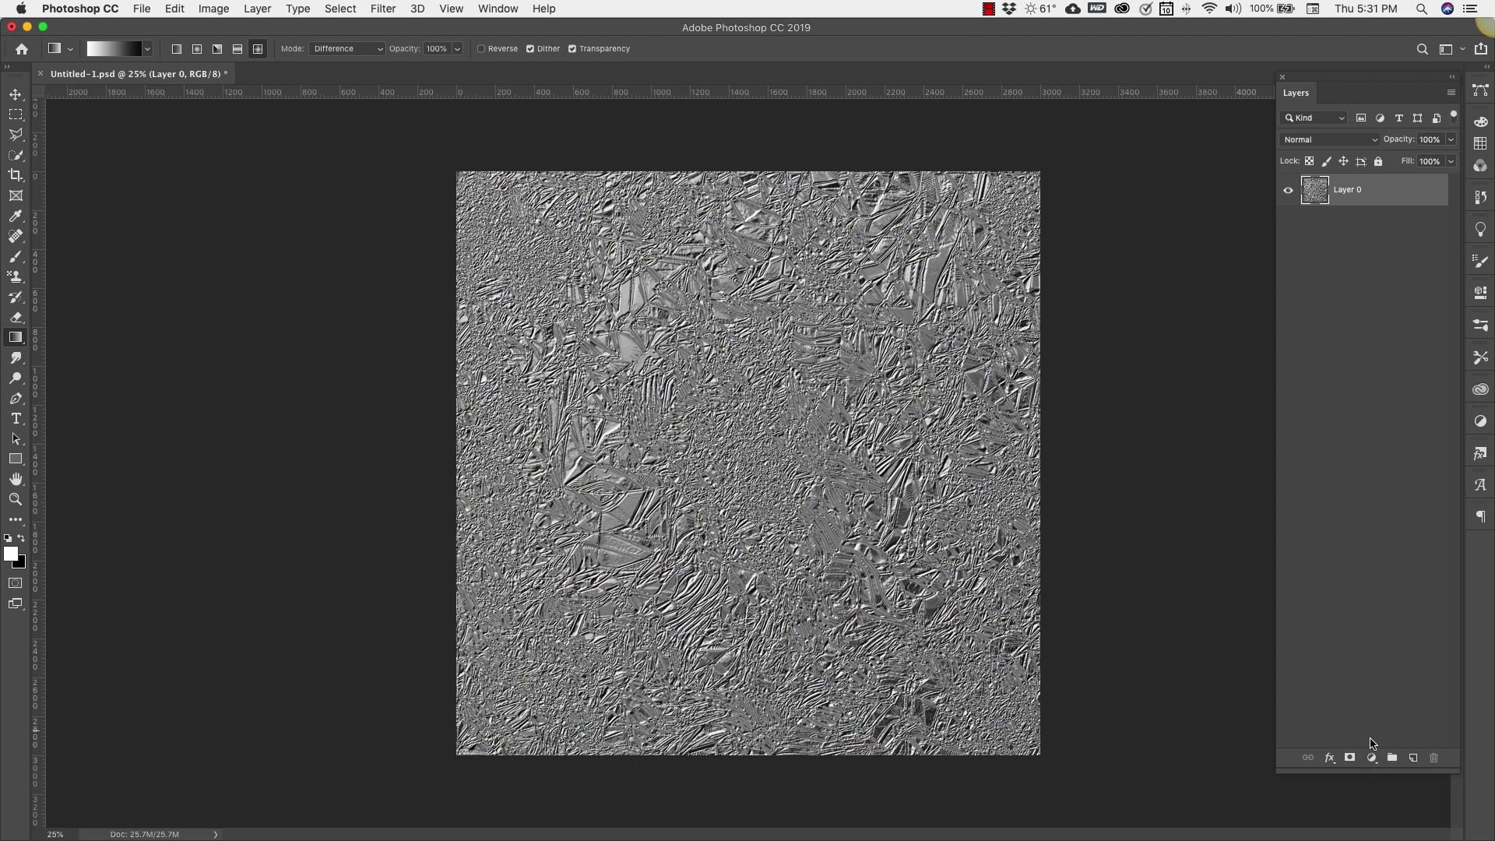
Step: Tint the texture with a colorized Hue/Saturation adjustment layer at Hue 166 and Lightness +24, and delete that adjustment layer
{"action": "left_click", "coordinate": [1372, 758]}
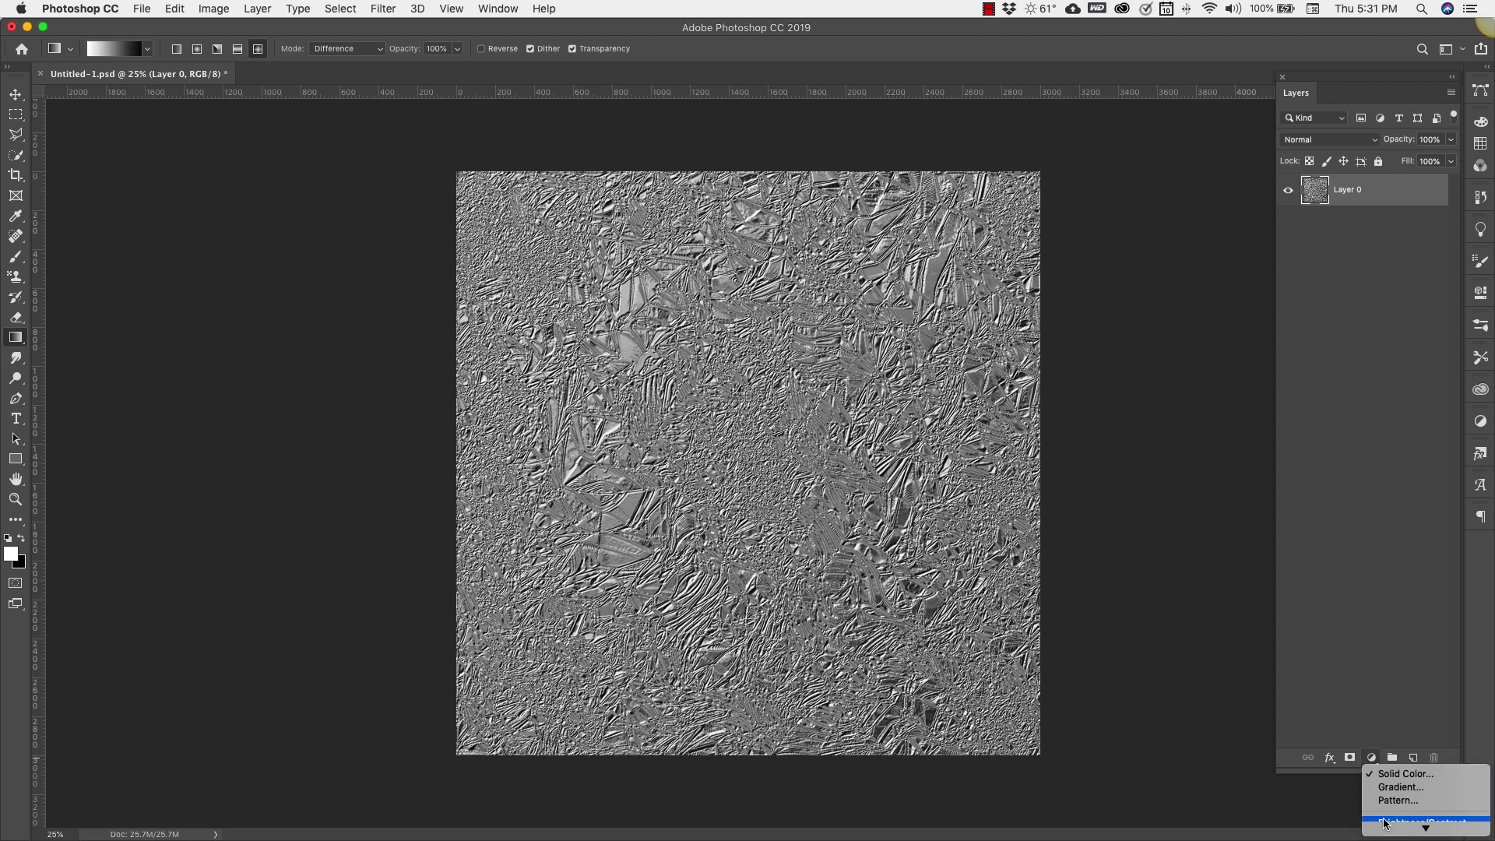
{"action": "mouse_move", "coordinate": [1386, 825]}
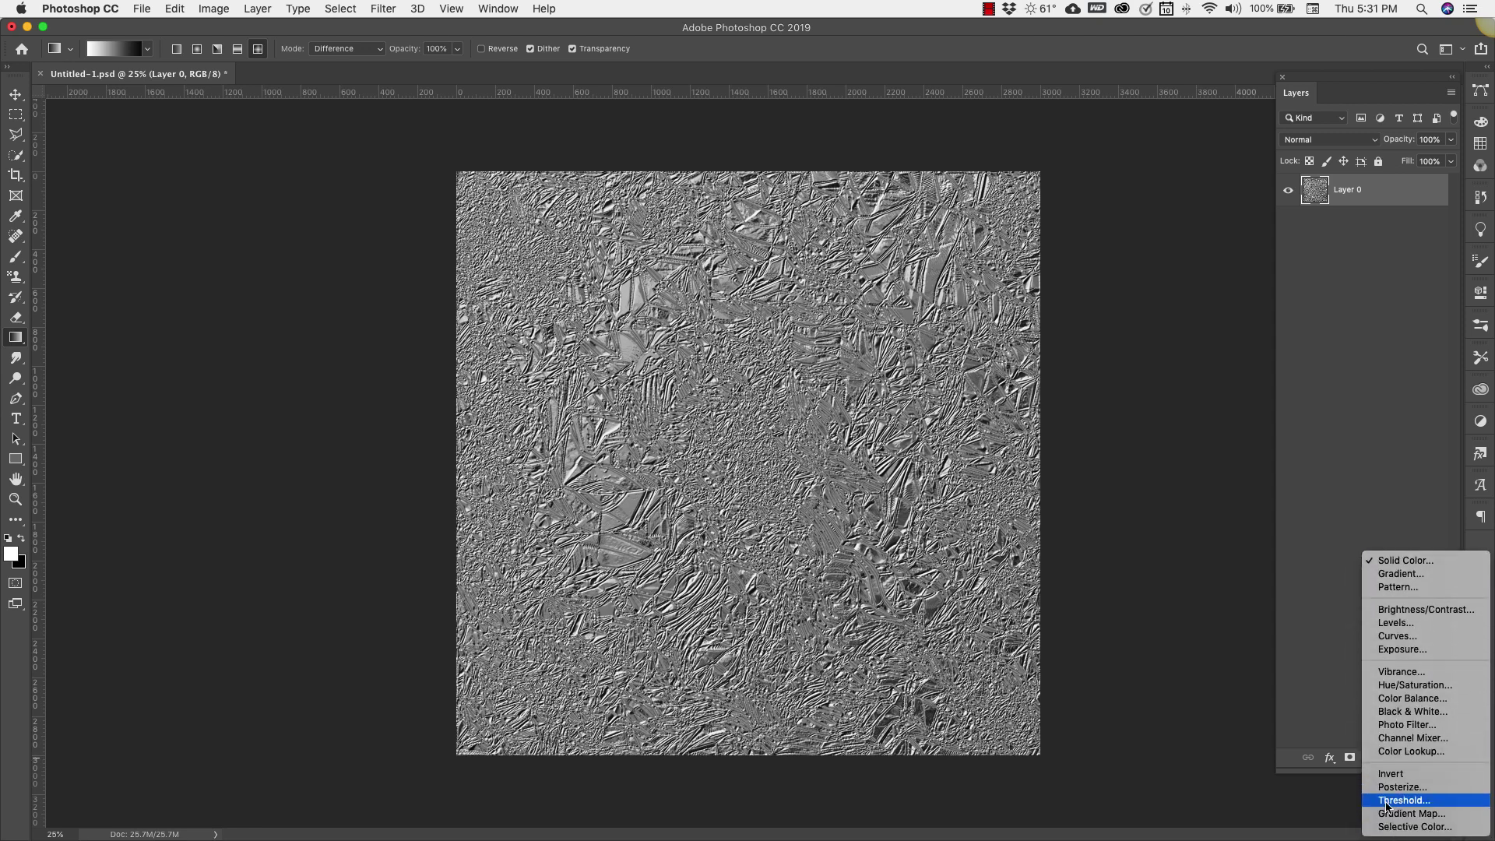
{"action": "left_click", "coordinate": [1395, 686]}
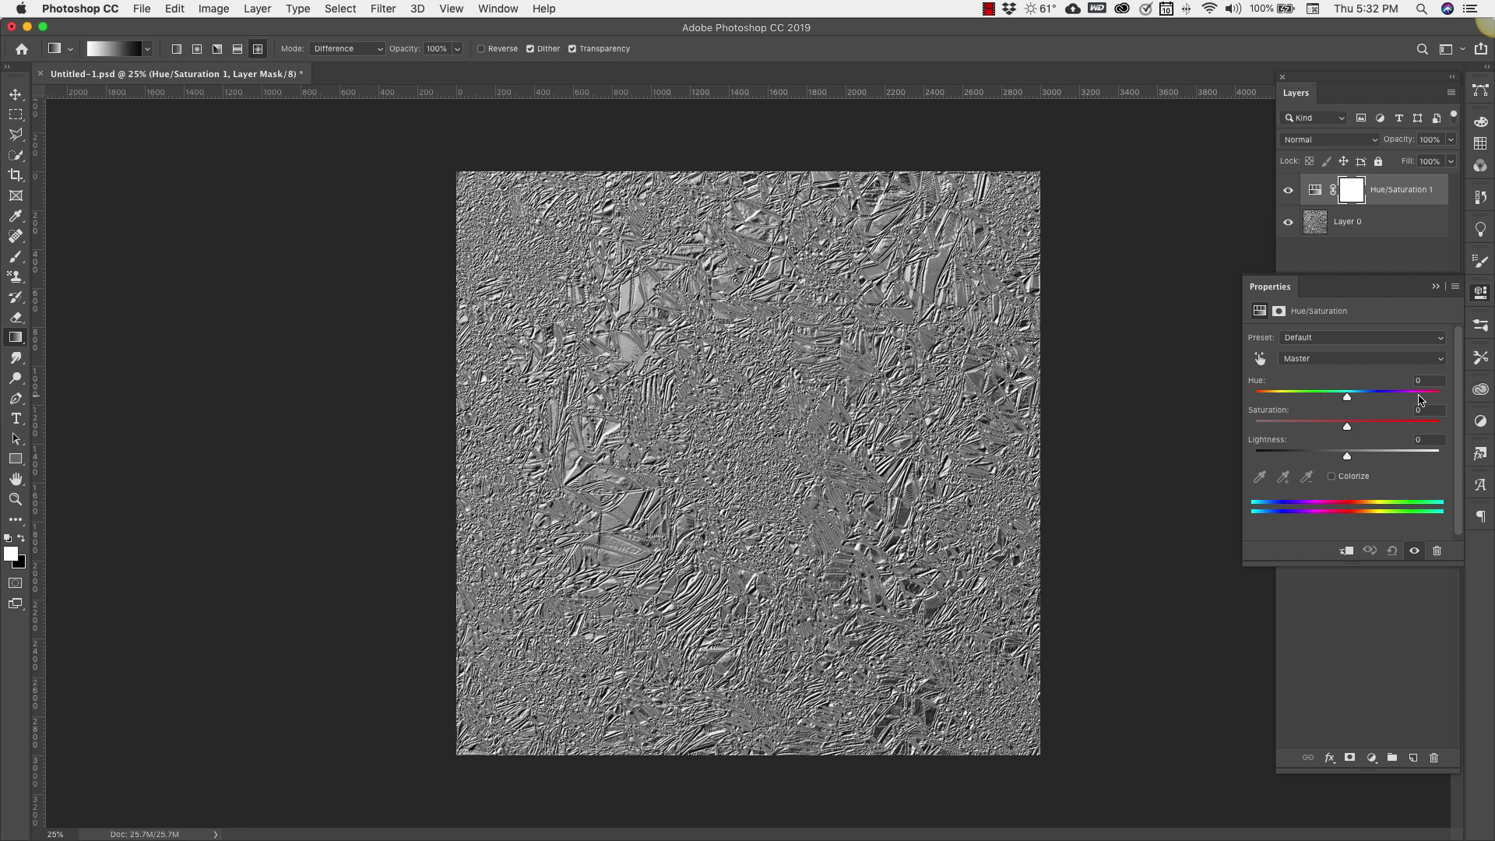
{"action": "mouse_move", "coordinate": [1347, 400]}
{"action": "left_mouse_down"}
{"action": "mouse_move", "coordinate": [1377, 400]}
{"action": "mouse_move", "coordinate": [1322, 399]}
{"action": "mouse_move", "coordinate": [1378, 399]}
{"action": "mouse_move", "coordinate": [1313, 395]}
{"action": "mouse_move", "coordinate": [1368, 397]}
{"action": "left_mouse_up"}
{"action": "left_click", "coordinate": [1332, 477]}
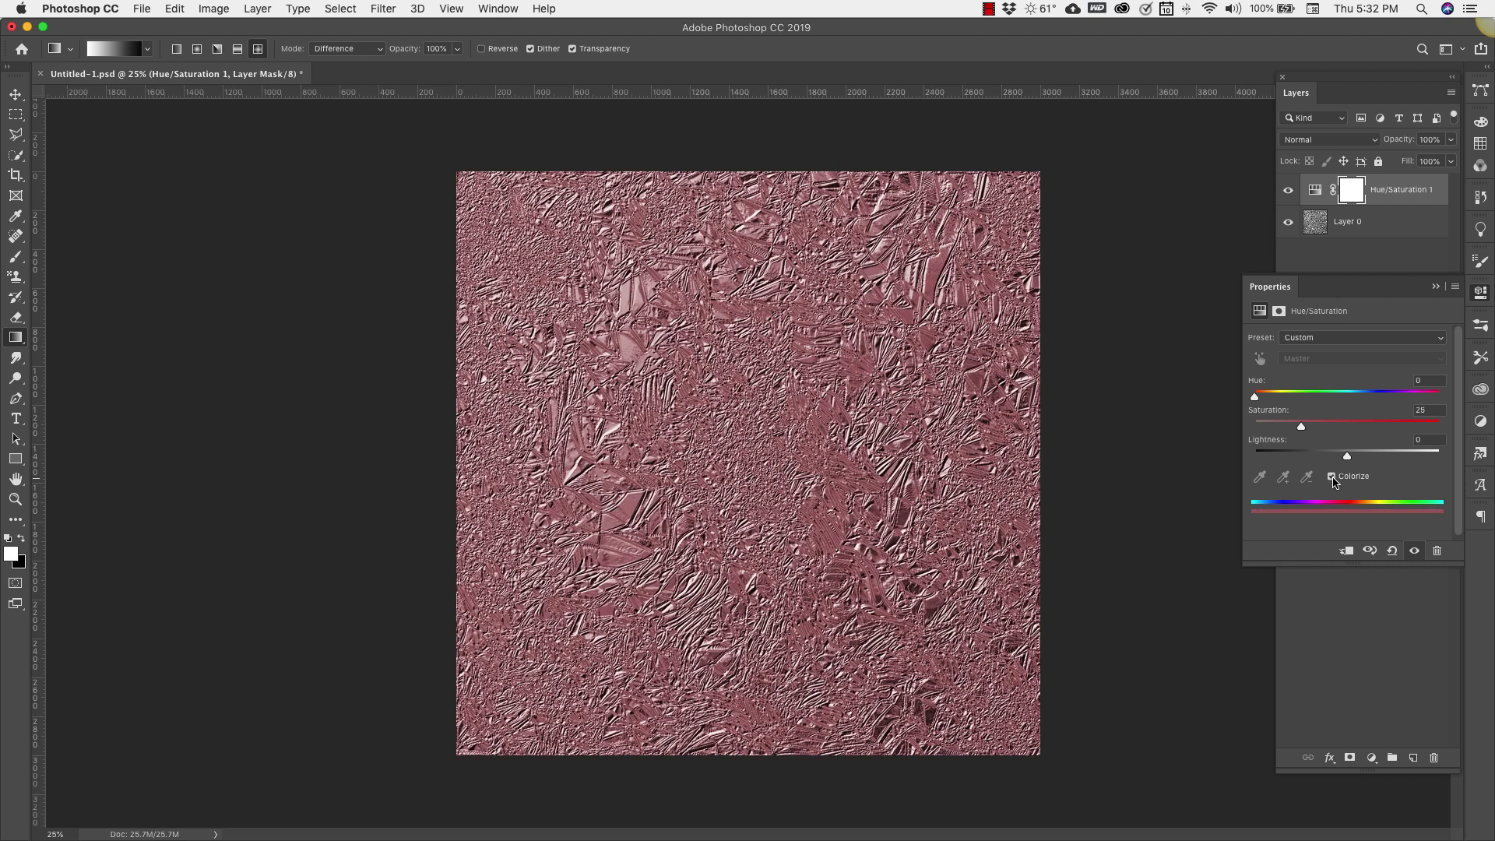
{"action": "left_click_drag", "start_coordinate": [1346, 456], "coordinate": [1362, 456]}
{"action": "left_click_drag", "start_coordinate": [1254, 396], "coordinate": [1341, 405]}
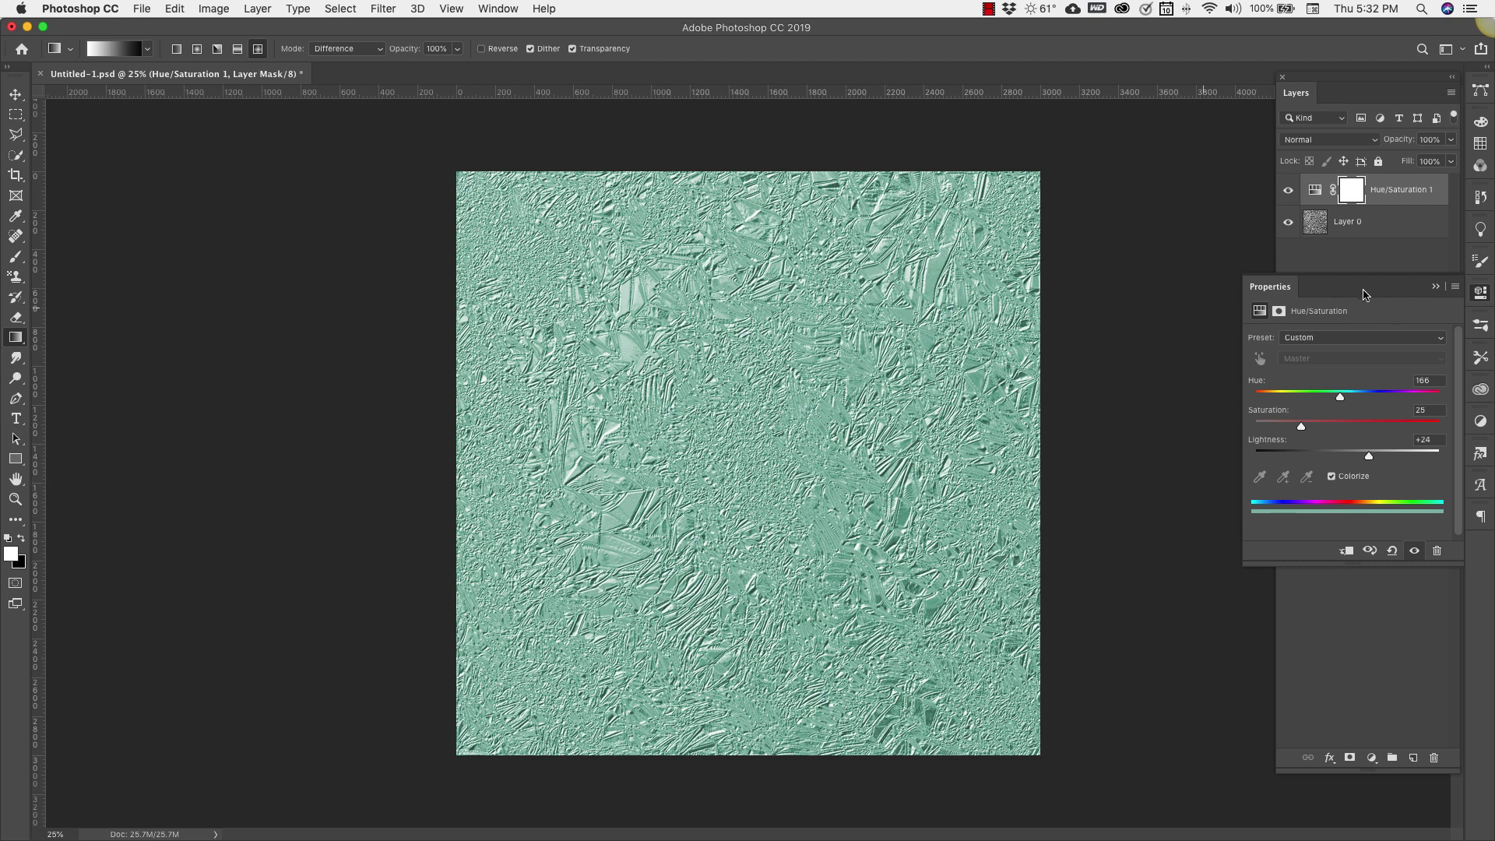
{"action": "left_click", "coordinate": [1436, 289]}
{"action": "left_click_drag", "start_coordinate": [1426, 191], "coordinate": [1434, 757]}
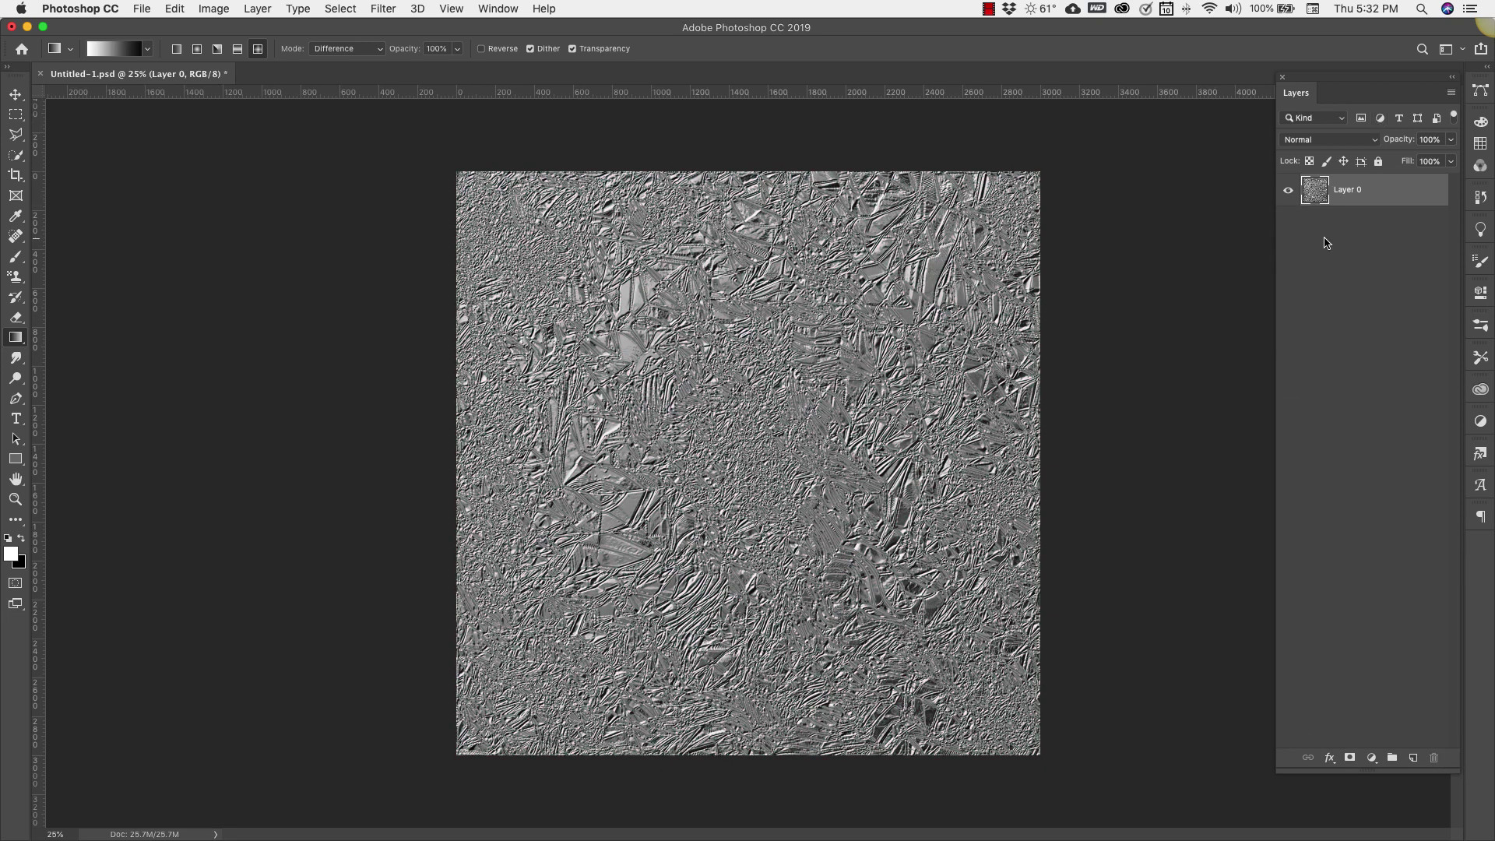
Step: Add a new layer filled with black and delete the foil texture layer beneath it
{"action": "left_click", "coordinate": [1413, 757]}
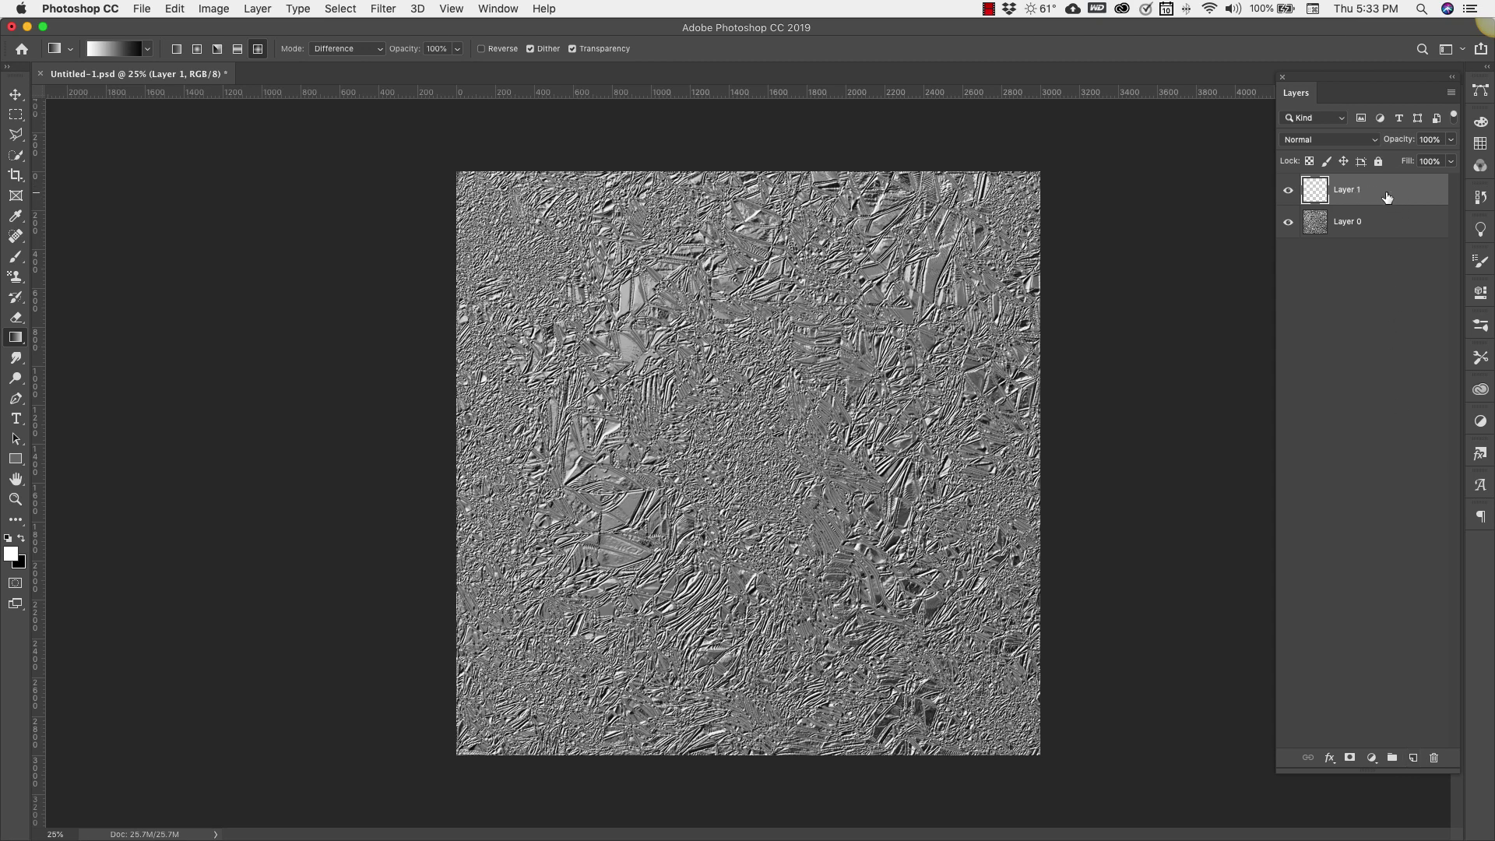
{"action": "key", "text": "super+BackSpace"}
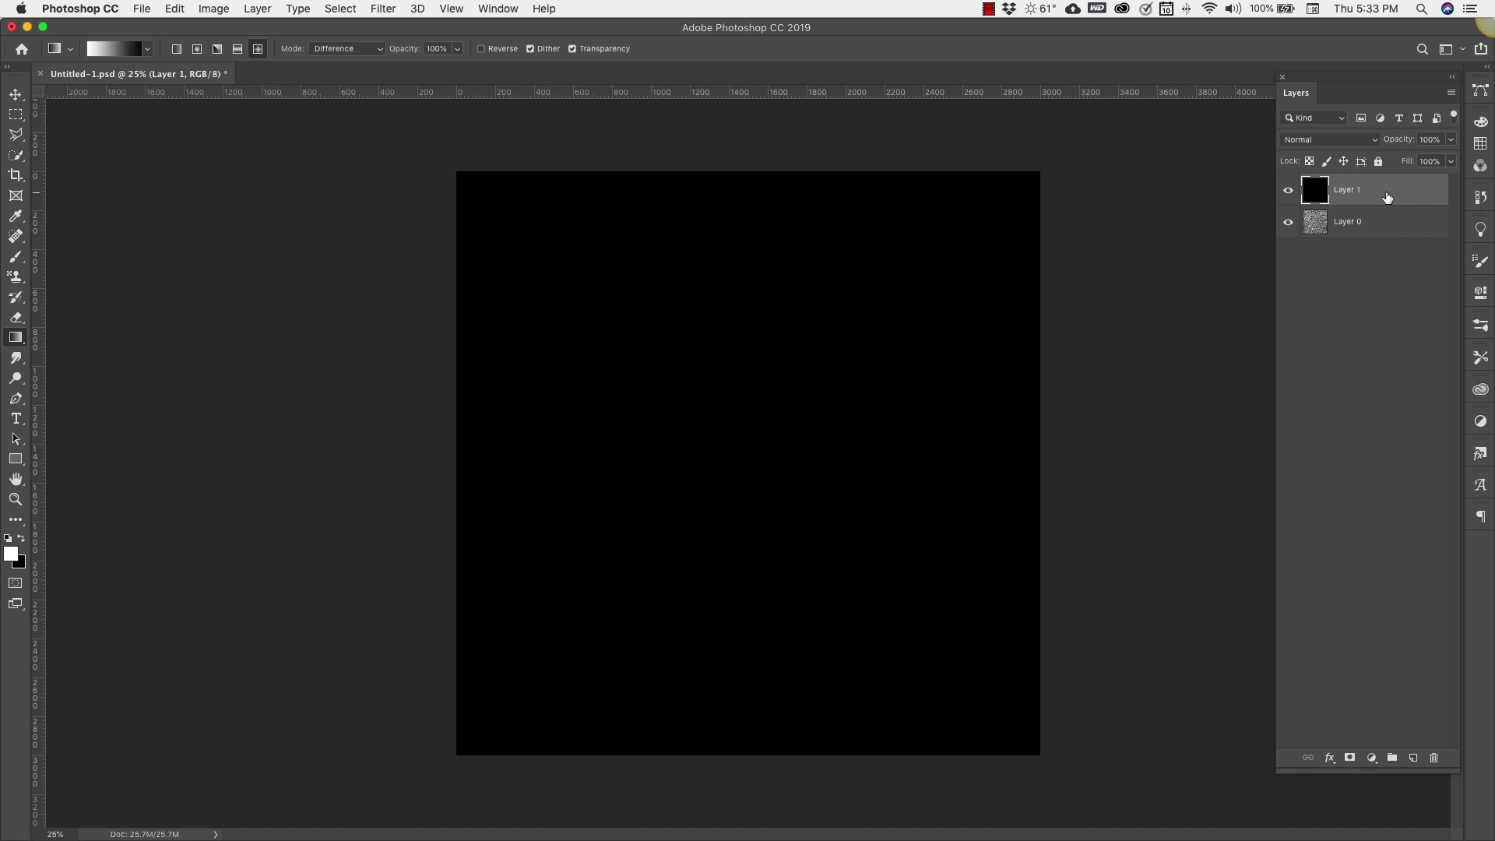
{"action": "left_click", "coordinate": [1389, 224]}
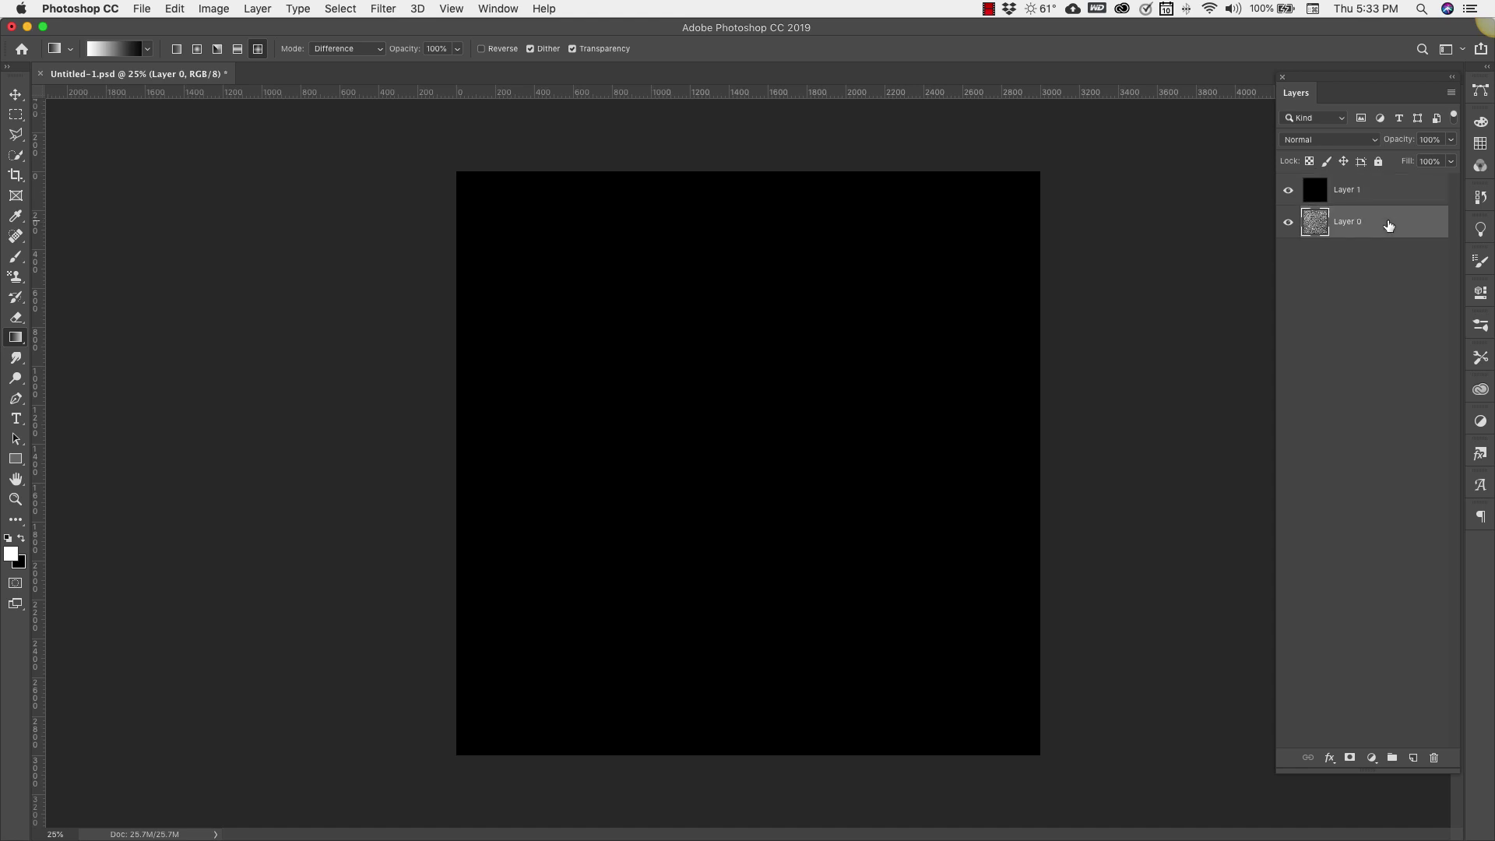
{"action": "key", "text": "BackSpace"}
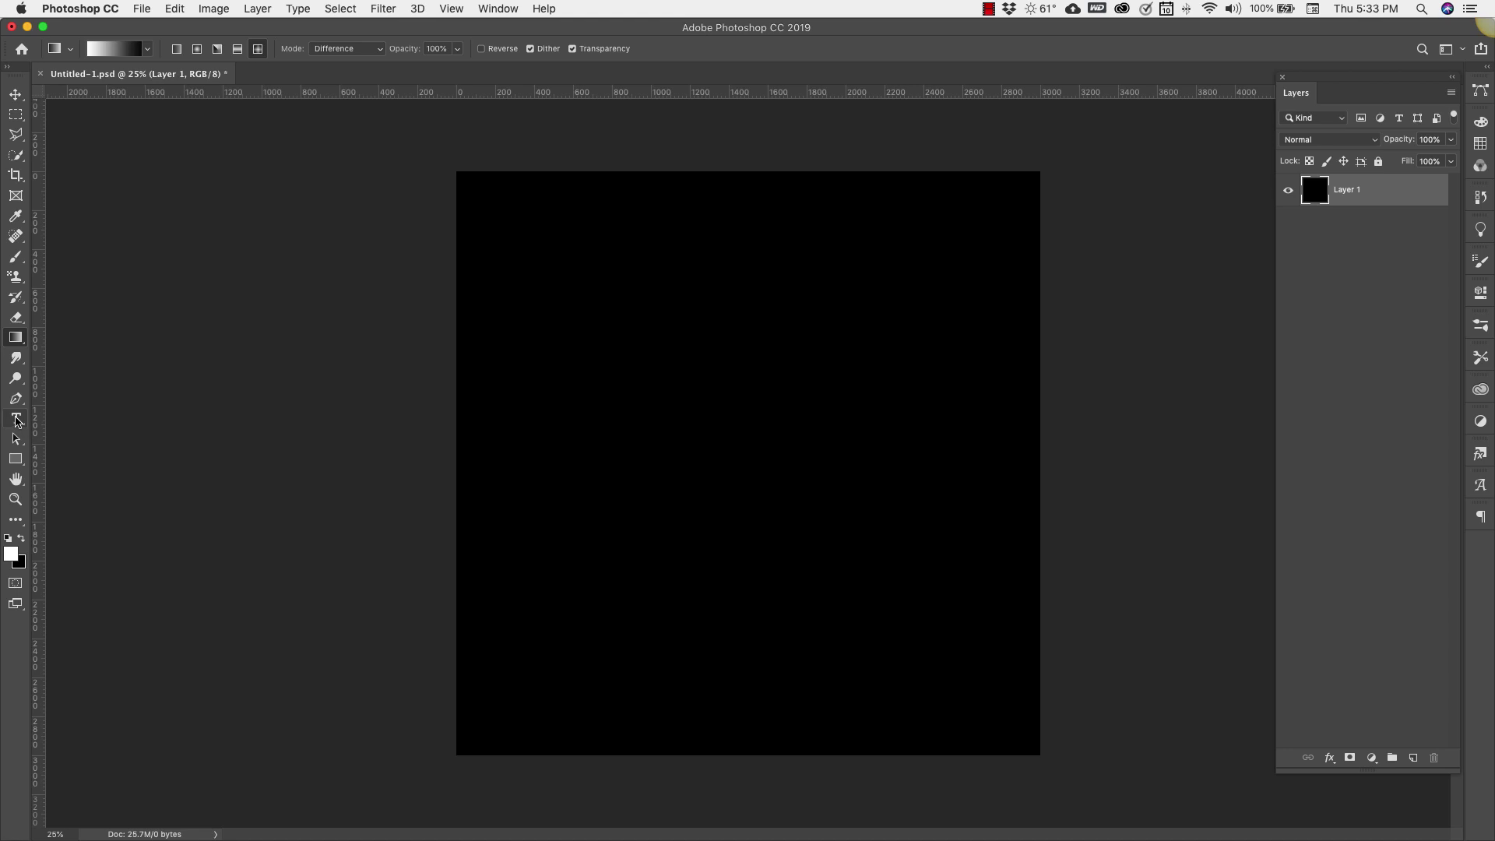
Step: Add the white text "crushed foil" in Willona Regular at 557 px on the black canvas
{"action": "left_click", "coordinate": [16, 421]}
{"action": "left_click", "coordinate": [510, 373]}
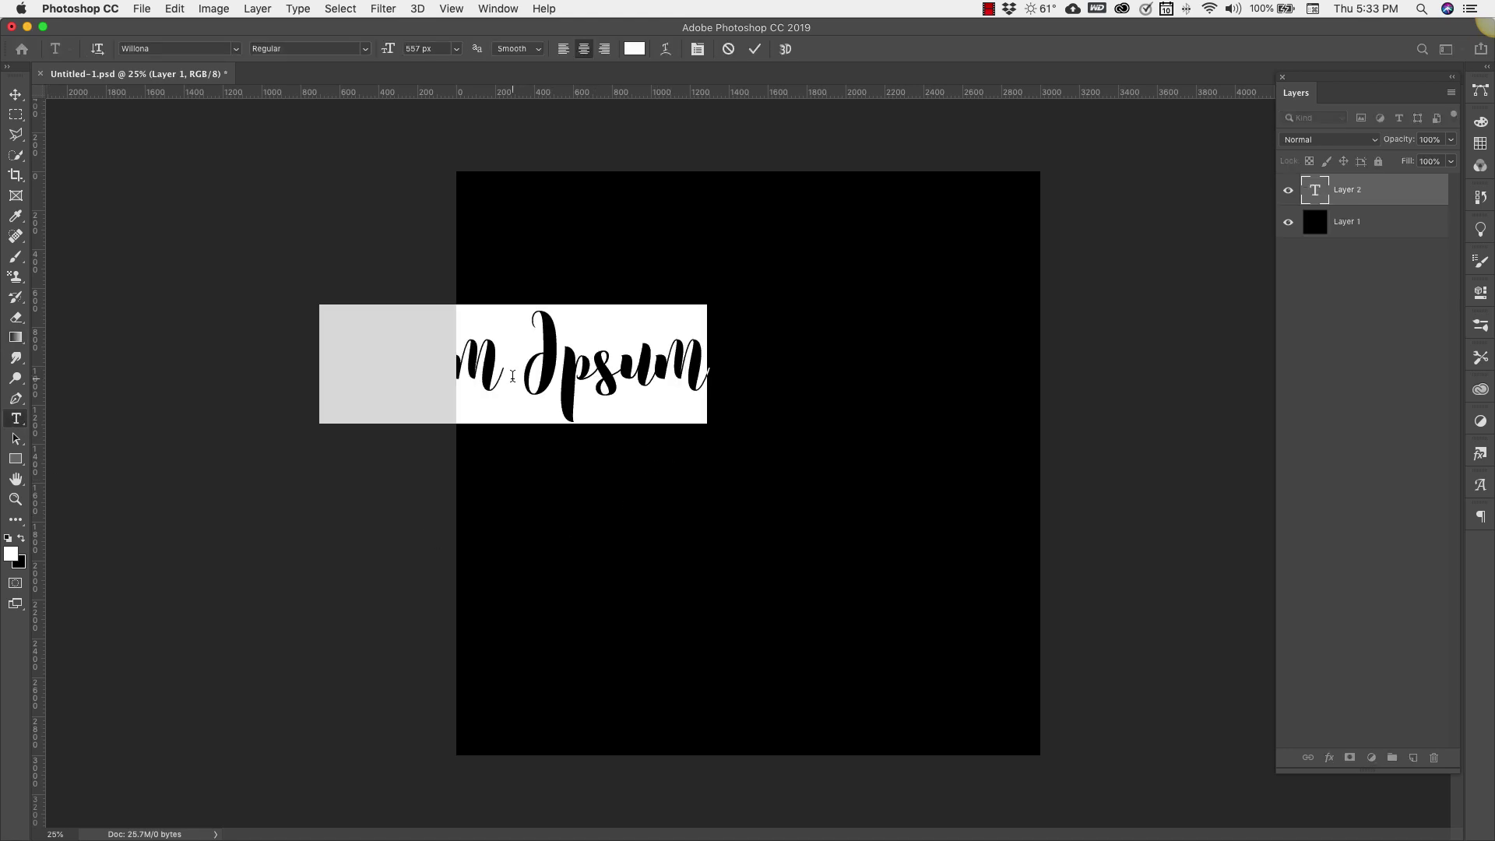
{"action": "type", "text": "Brushed foil"}
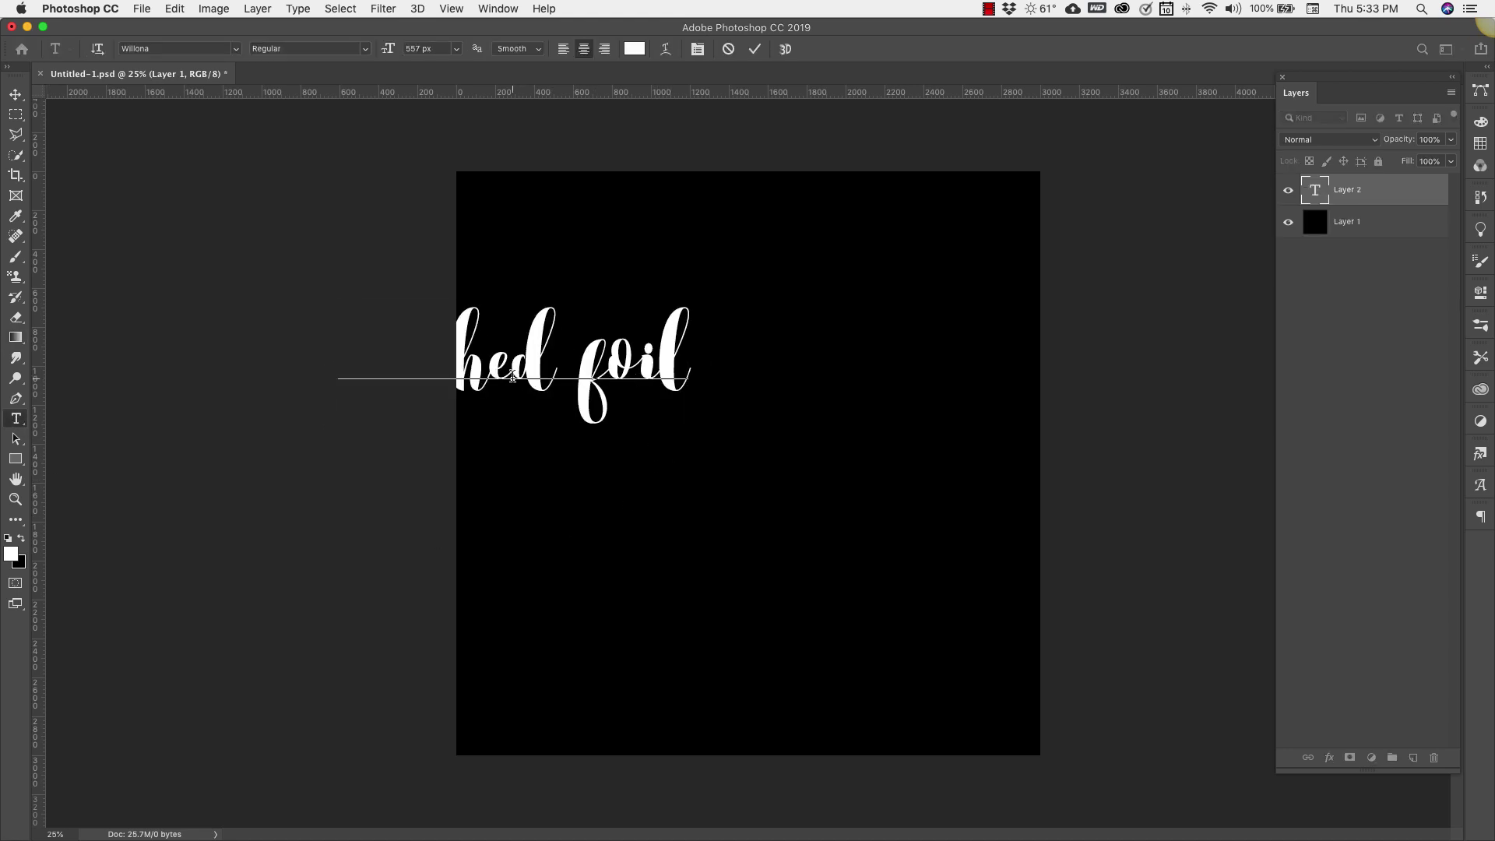
{"action": "key", "text": "super+Return"}
Step: Move the "crushed foil" text toward the canvas center and scale it up to nearly the full canvas width
{"action": "left_click", "coordinate": [22, 96]}
{"action": "left_click_drag", "start_coordinate": [499, 381], "coordinate": [720, 399]}
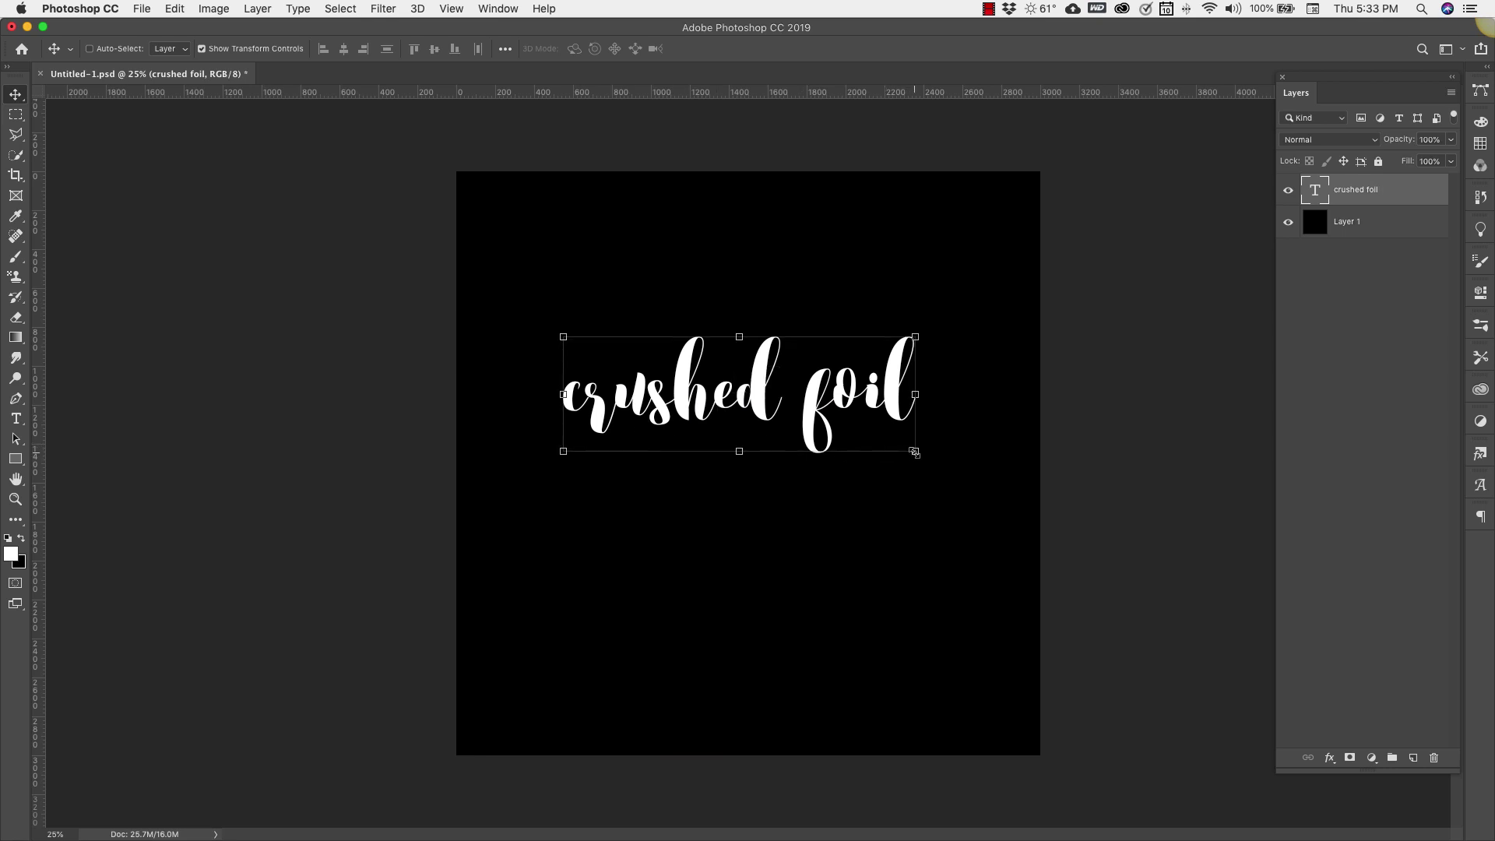
{"action": "left_click_drag", "start_coordinate": [914, 452], "coordinate": [1035, 585]}
{"action": "left_click_drag", "start_coordinate": [562, 334], "coordinate": [490, 217]}
{"action": "key", "text": "Return"}
Step: Break the text onto two lines, with "crushed" above "foil"
{"action": "double_click", "coordinate": [854, 425]}
{"action": "key", "text": "Return"}
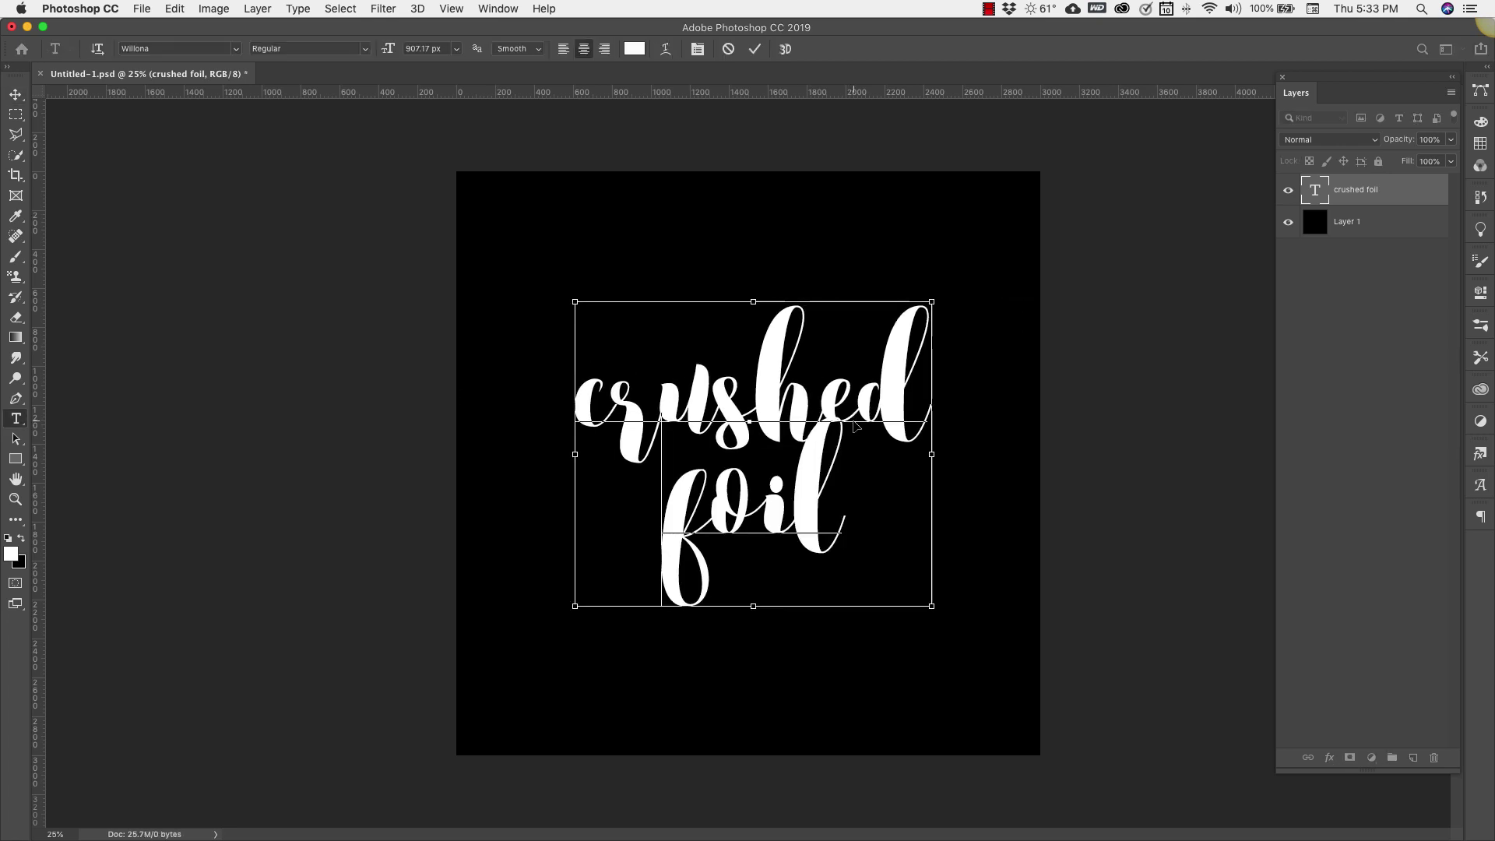
{"action": "key", "text": "super+Return"}
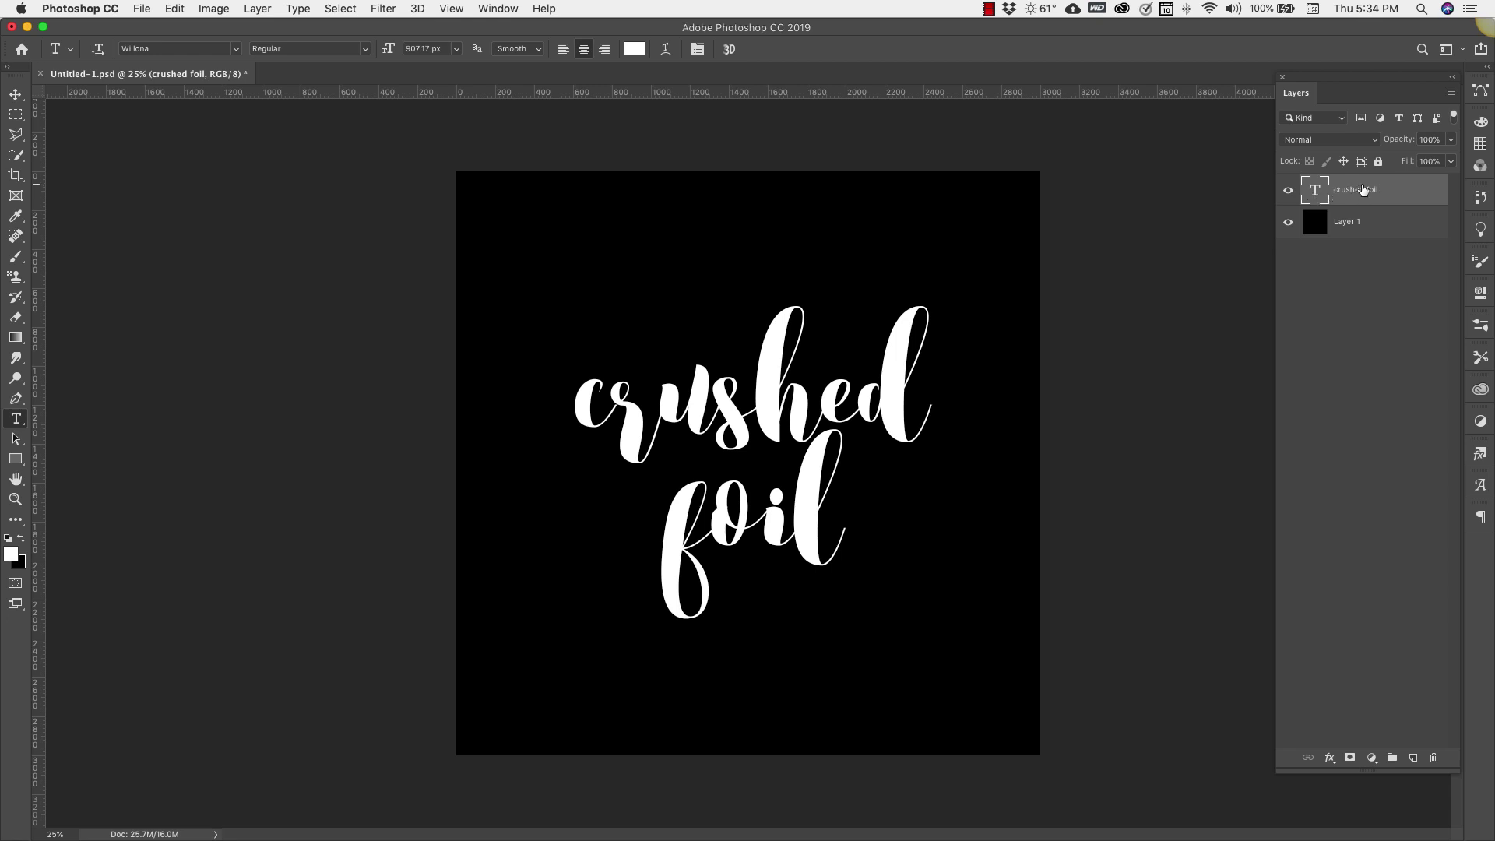
Step: Add a pattern overlay to the "crushed foil" text layer using the last foil pattern in the pattern library
{"action": "double_click", "coordinate": [1428, 194]}
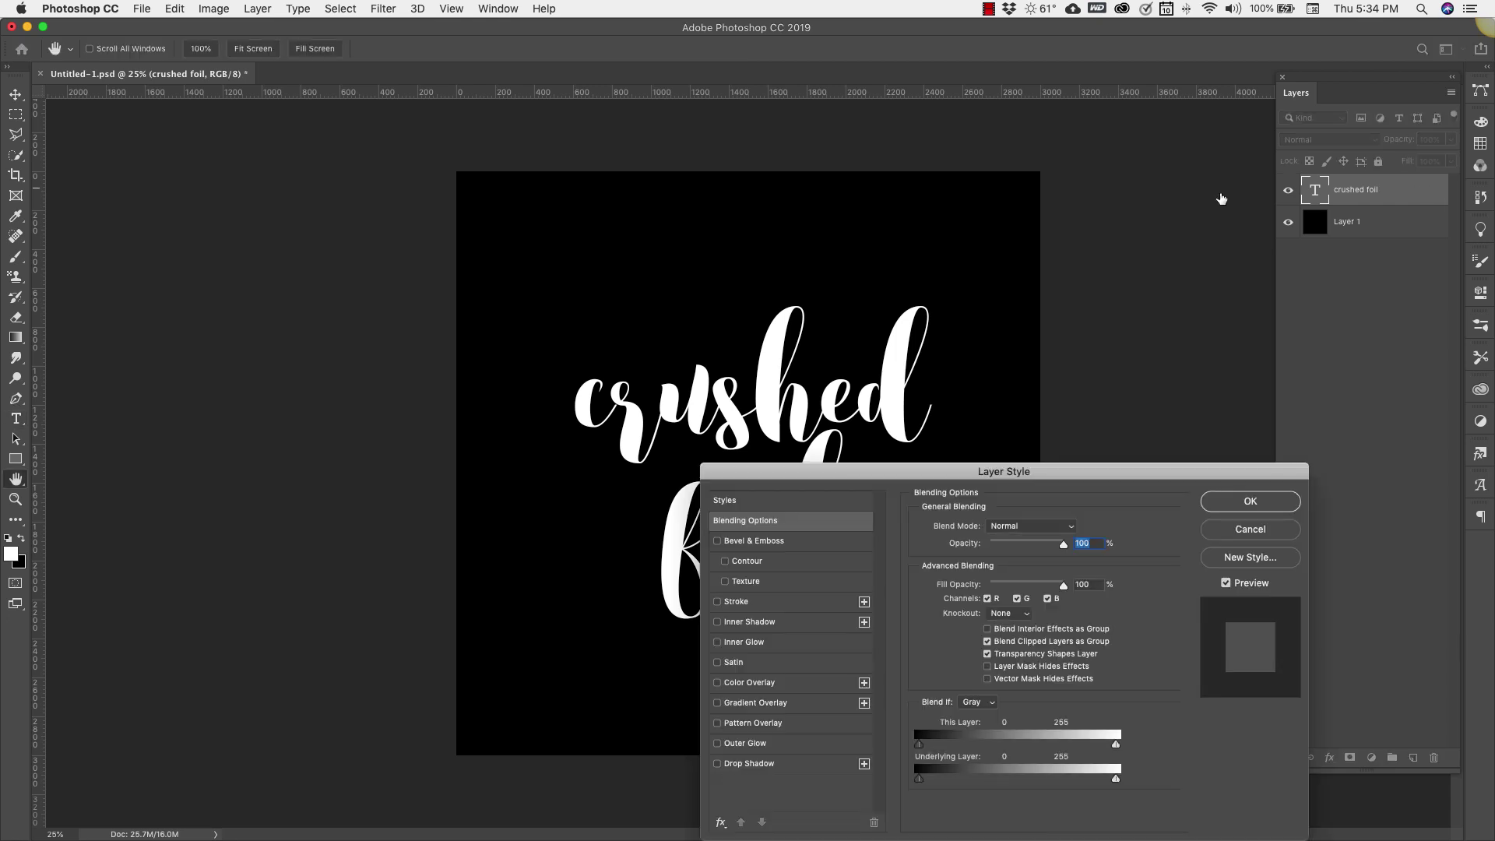
{"action": "left_click_drag", "start_coordinate": [1053, 477], "coordinate": [1153, 265]}
{"action": "left_click_drag", "start_coordinate": [851, 267], "coordinate": [951, 275]}
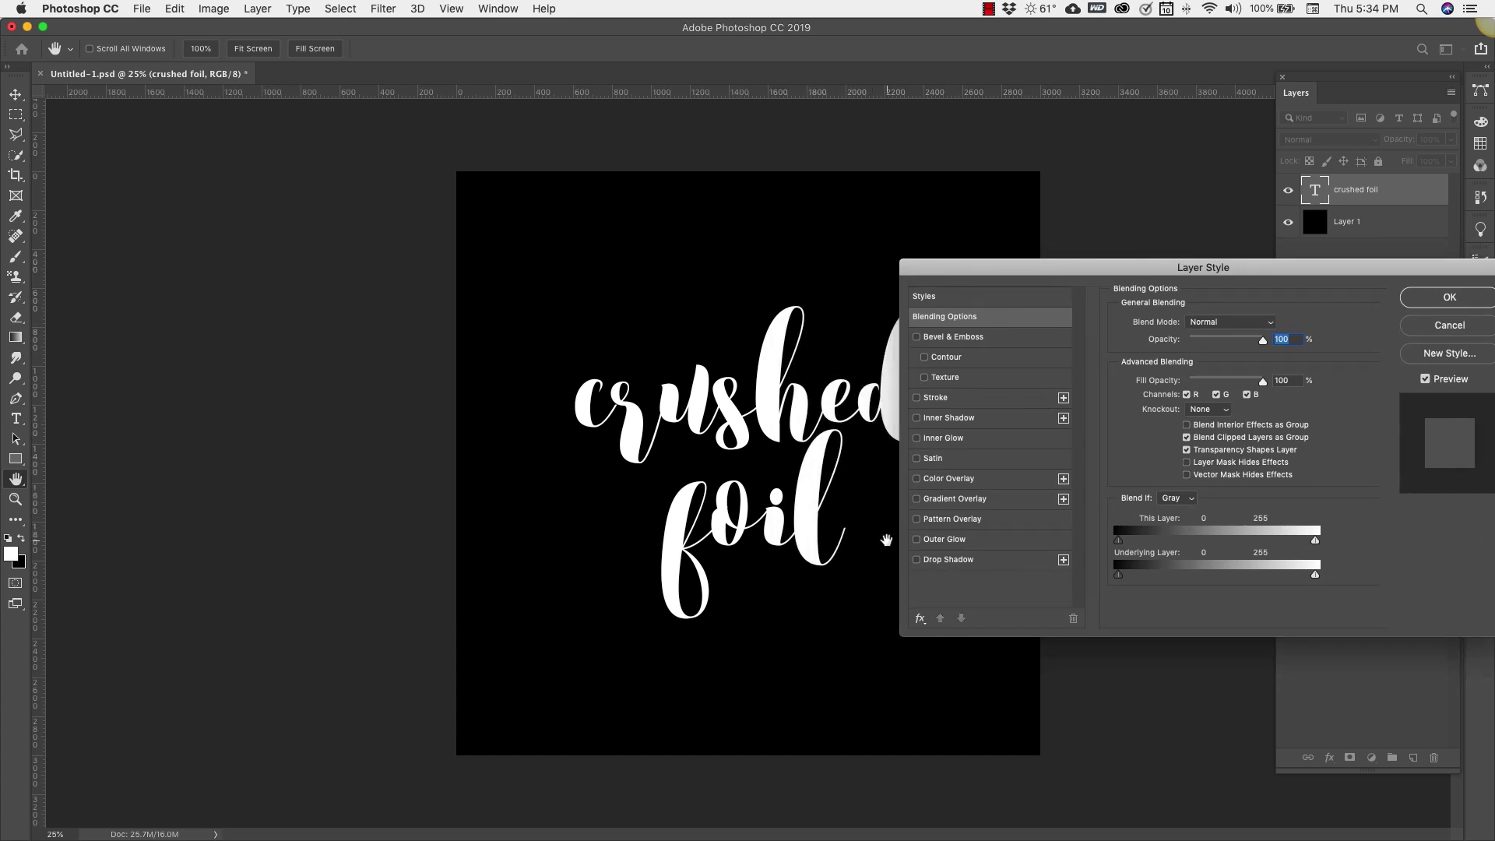
{"action": "left_click", "coordinate": [935, 525]}
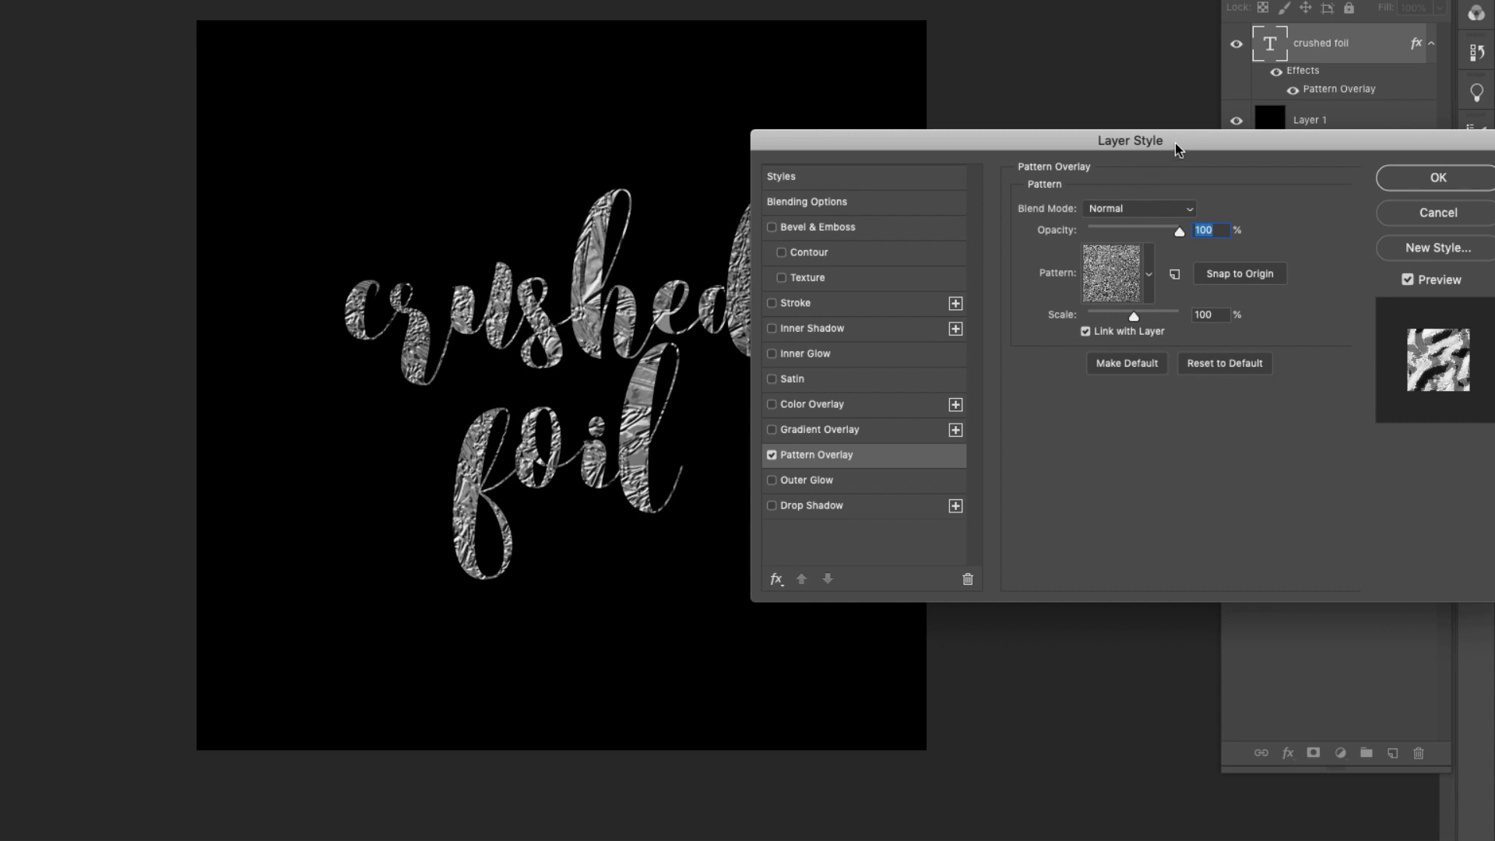
{"action": "left_click_drag", "start_coordinate": [1175, 143], "coordinate": [1239, 395]}
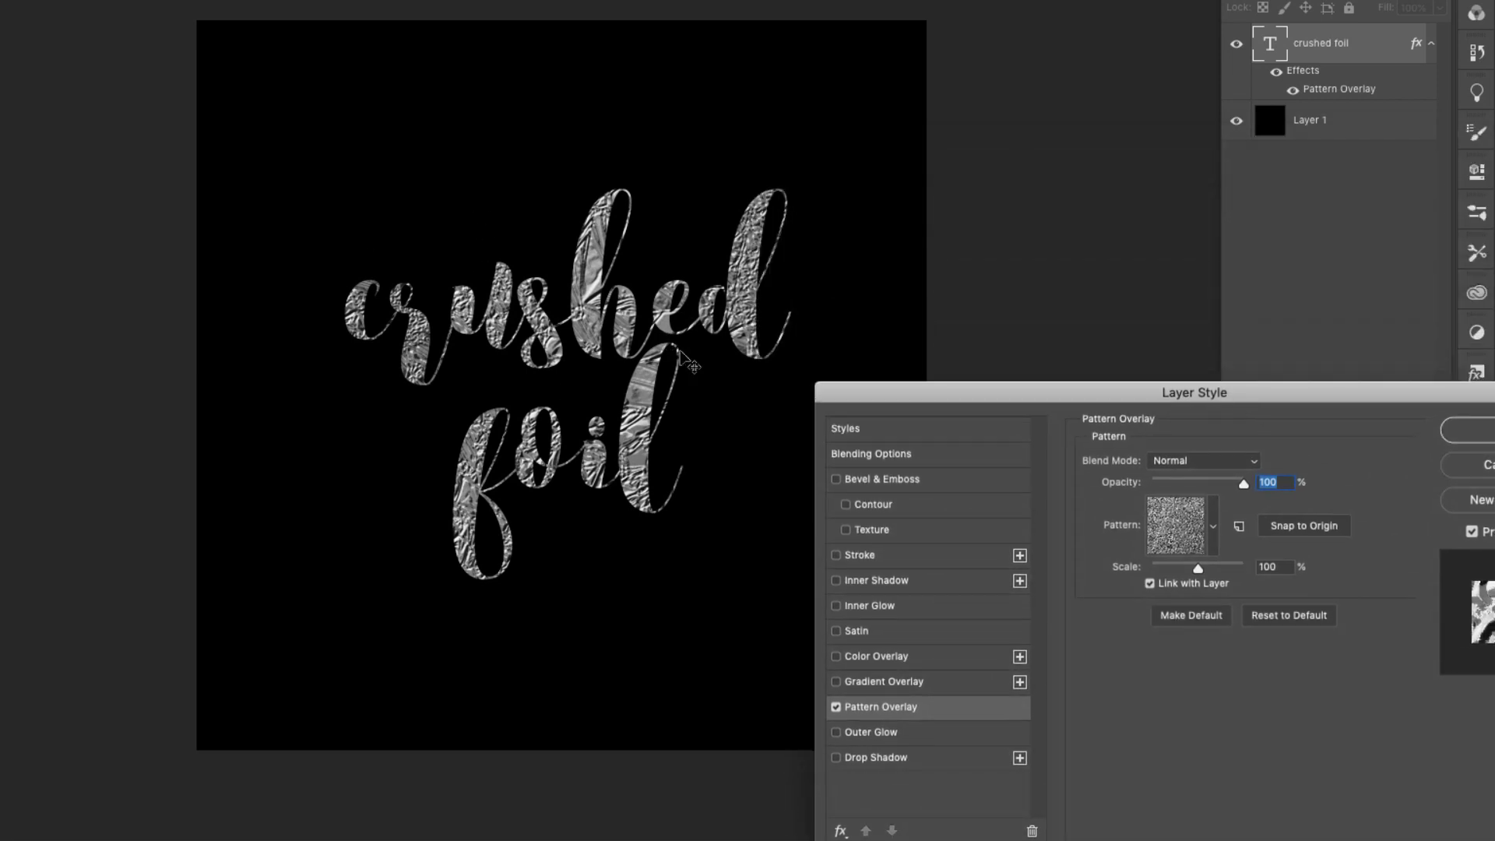
{"action": "left_click", "coordinate": [1213, 529]}
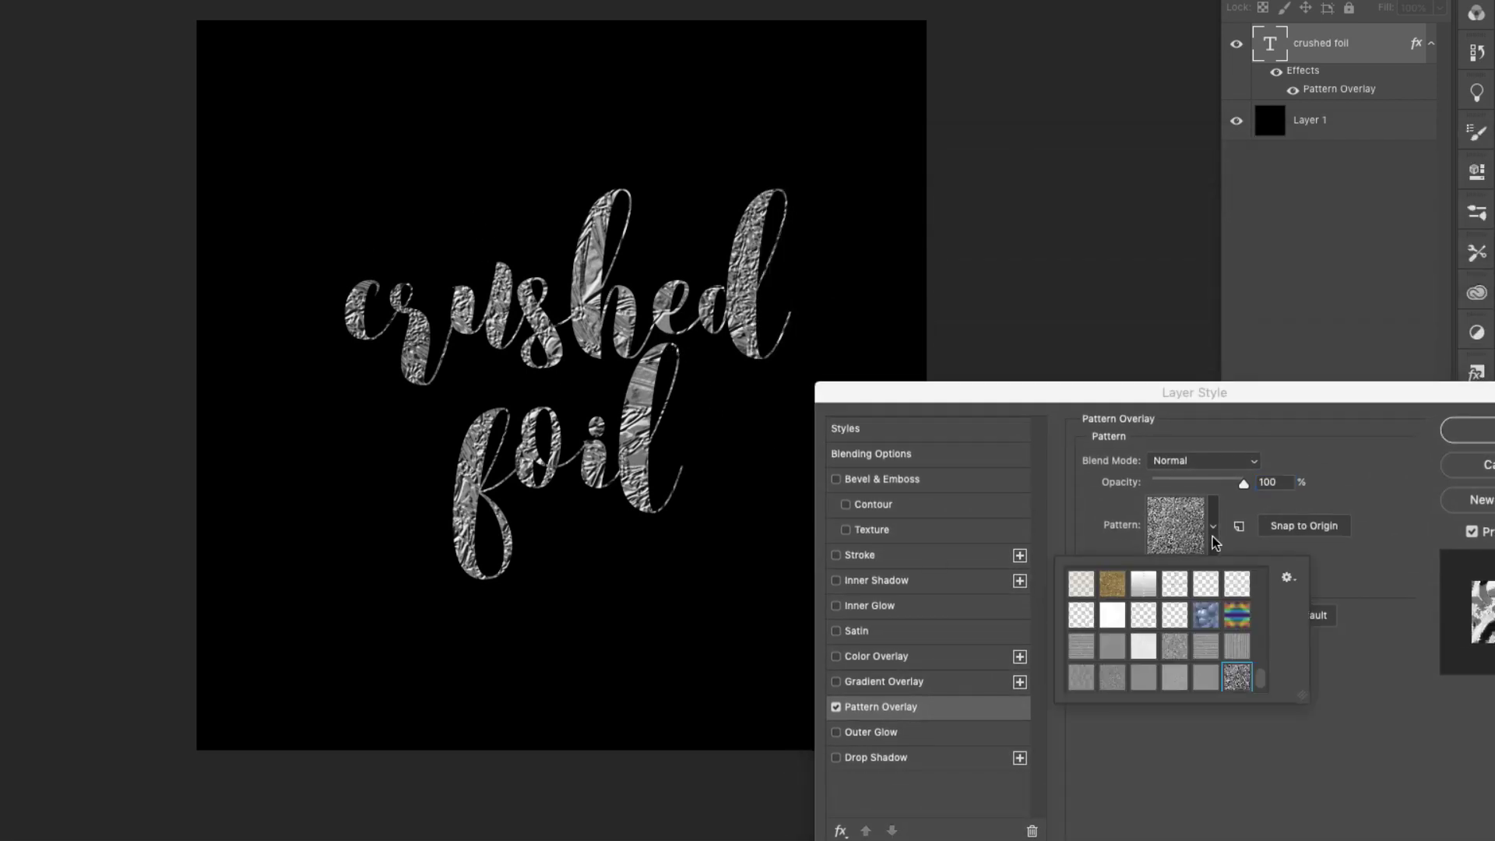
{"action": "scroll", "coordinate": [1263, 684], "scroll_direction": "down", "scroll_amount": 1}
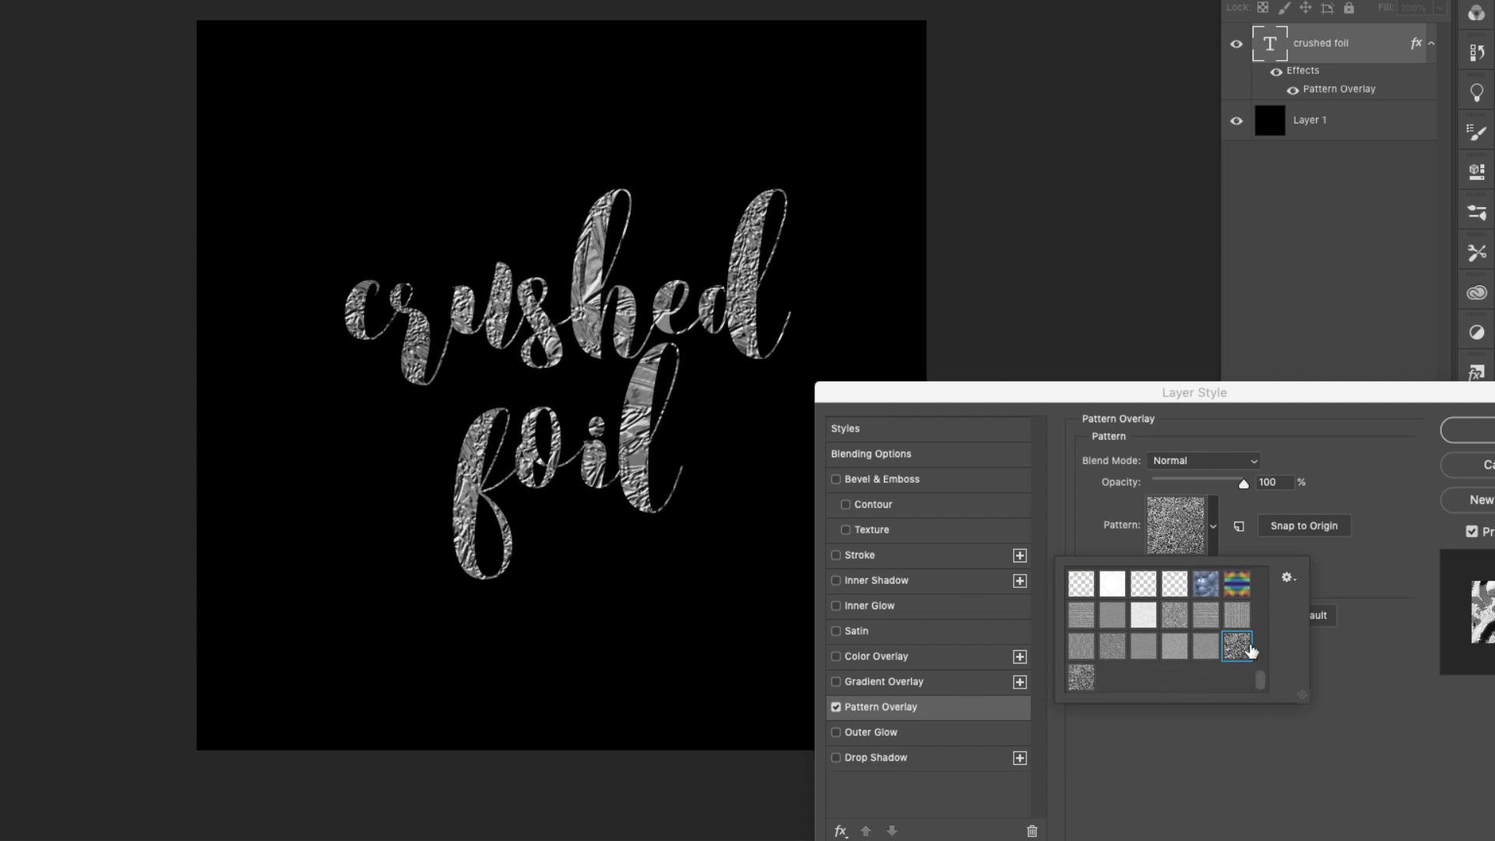
{"action": "left_click", "coordinate": [1081, 677]}
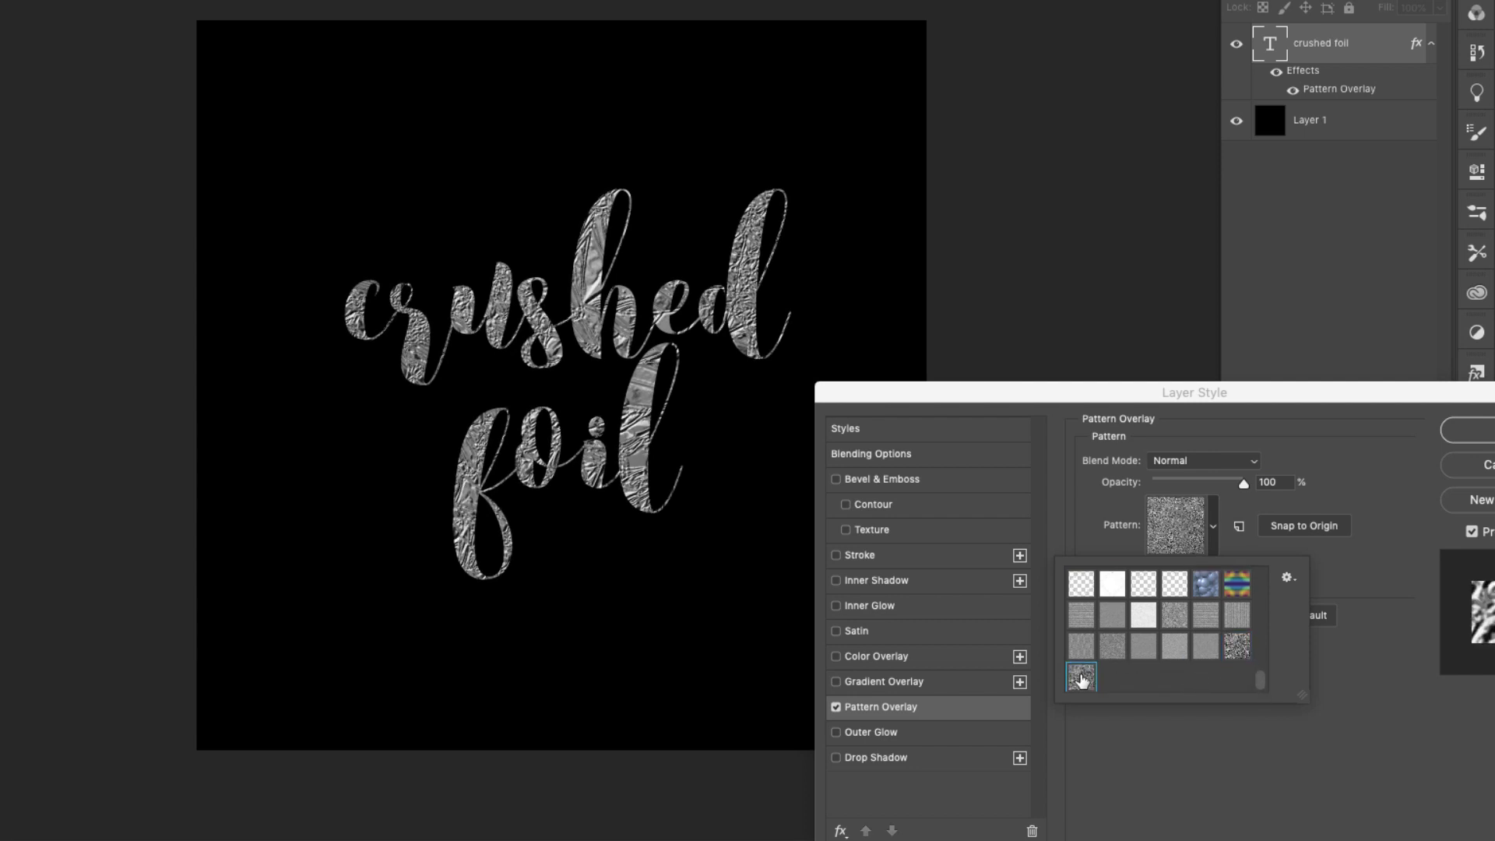
Step: Try the pattern overlay at scales of 83, 43, 25, 27, 50 and 168%, and return it to 100%
{"action": "left_click_drag", "start_coordinate": [1221, 399], "coordinate": [525, 365]}
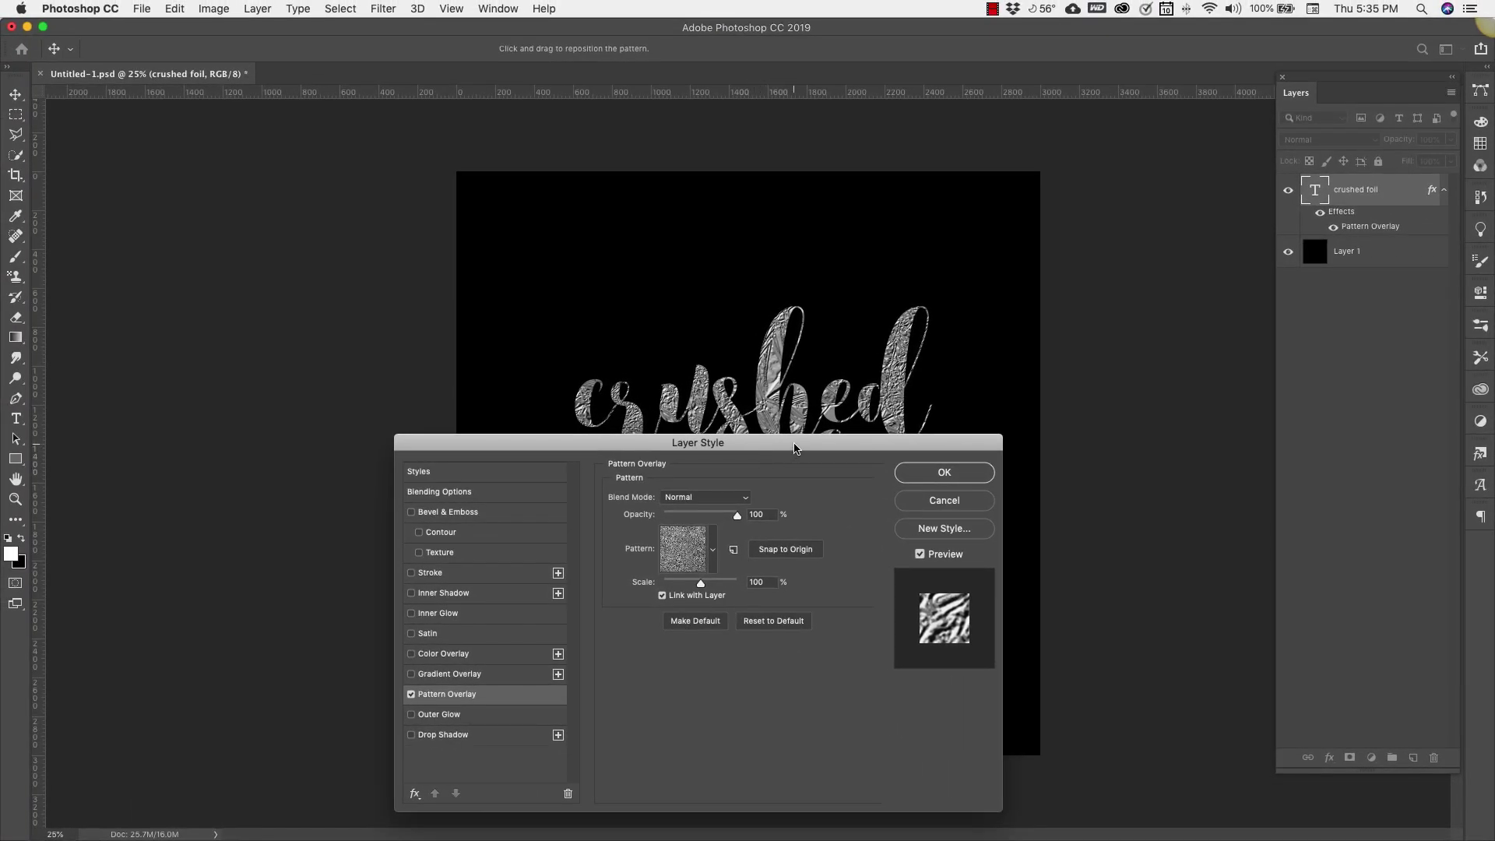
{"action": "left_click_drag", "start_coordinate": [794, 449], "coordinate": [352, 227]}
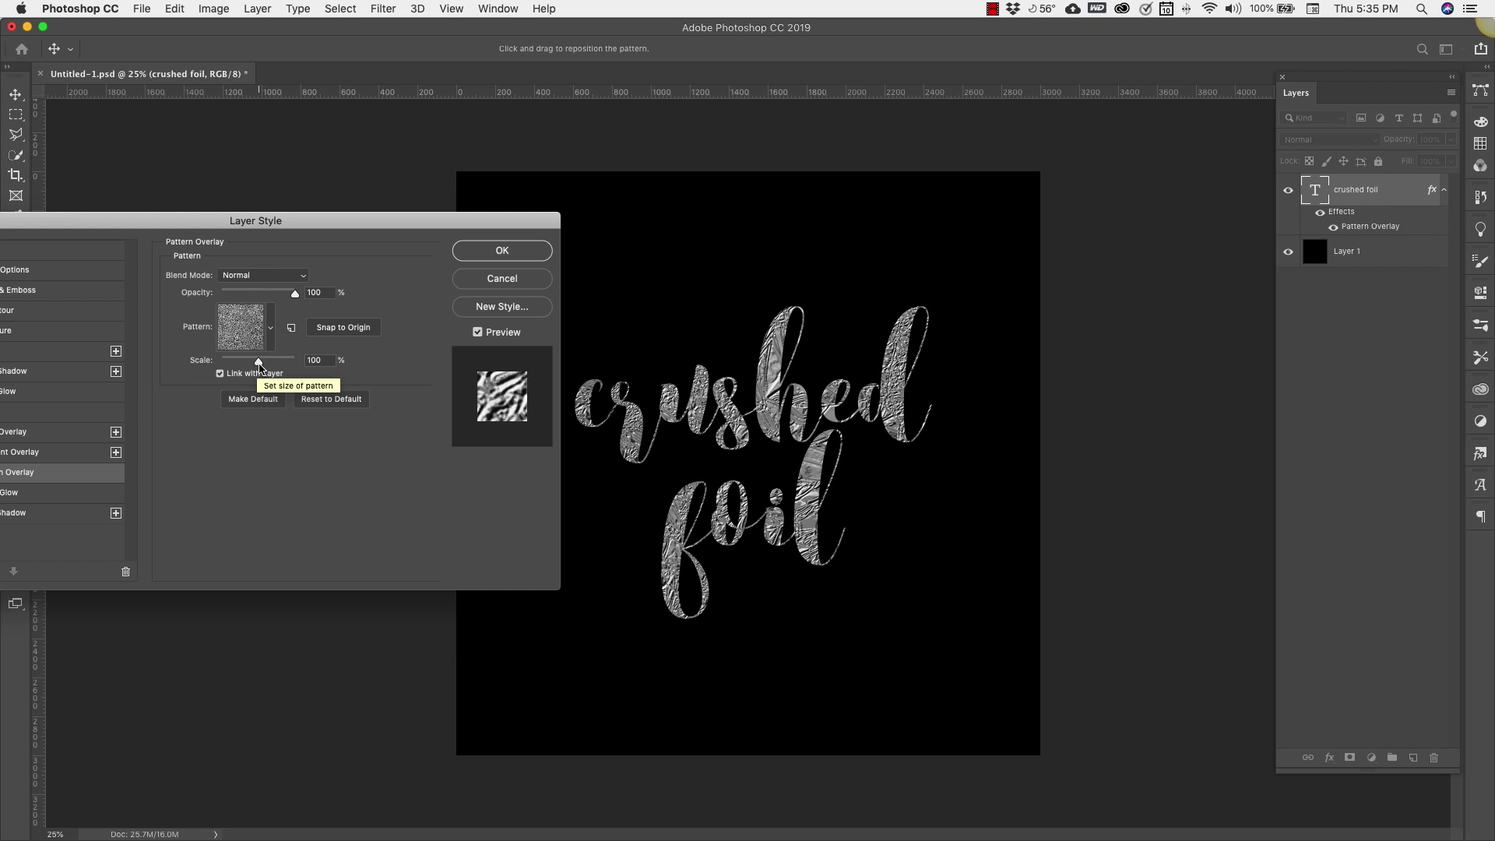
{"action": "left_click_drag", "start_coordinate": [258, 363], "coordinate": [253, 363]}
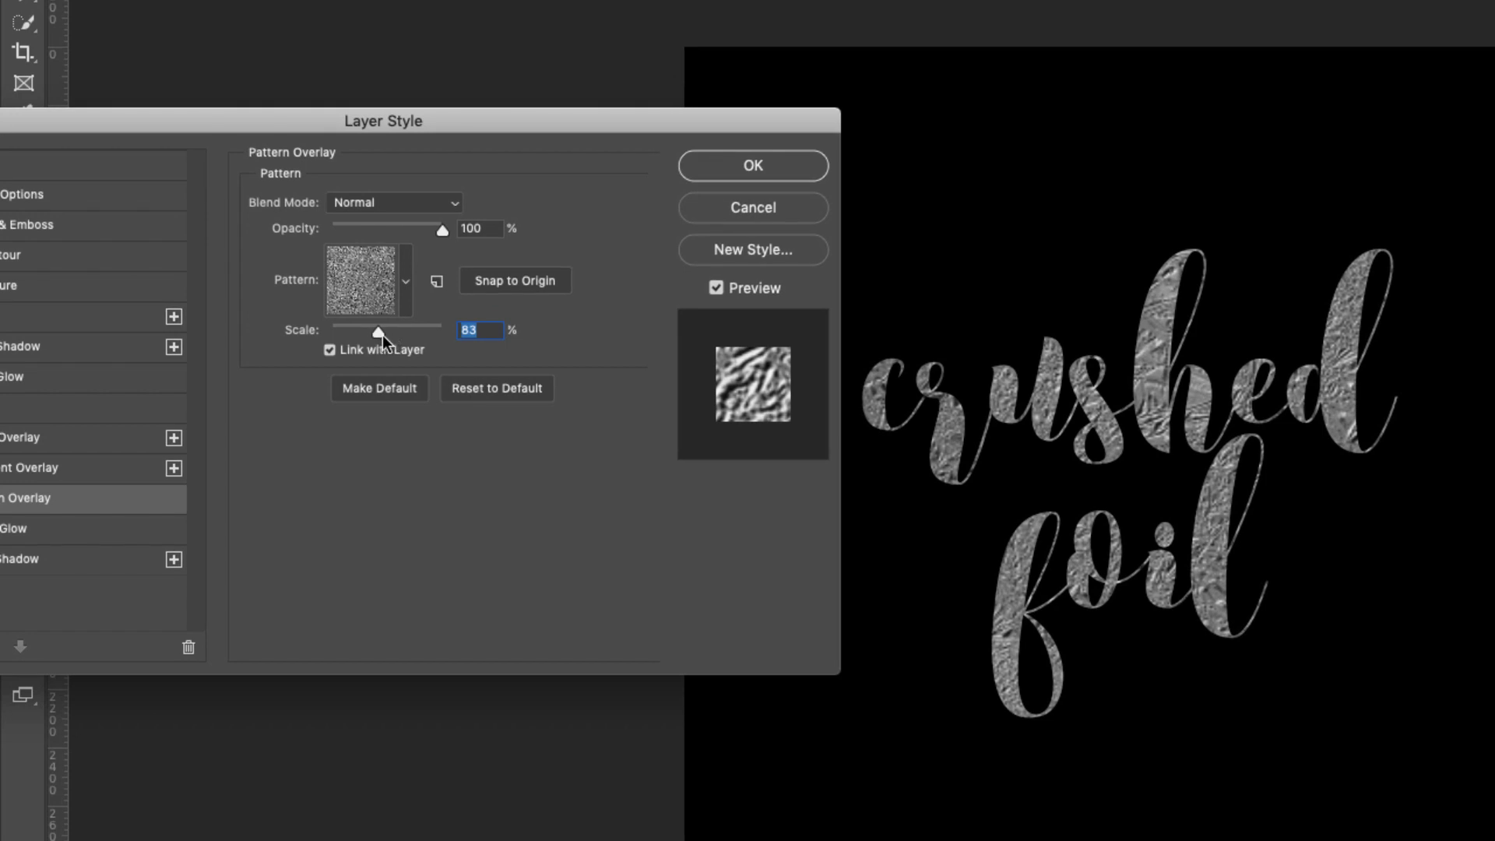
{"action": "left_click_drag", "start_coordinate": [382, 334], "coordinate": [357, 336]}
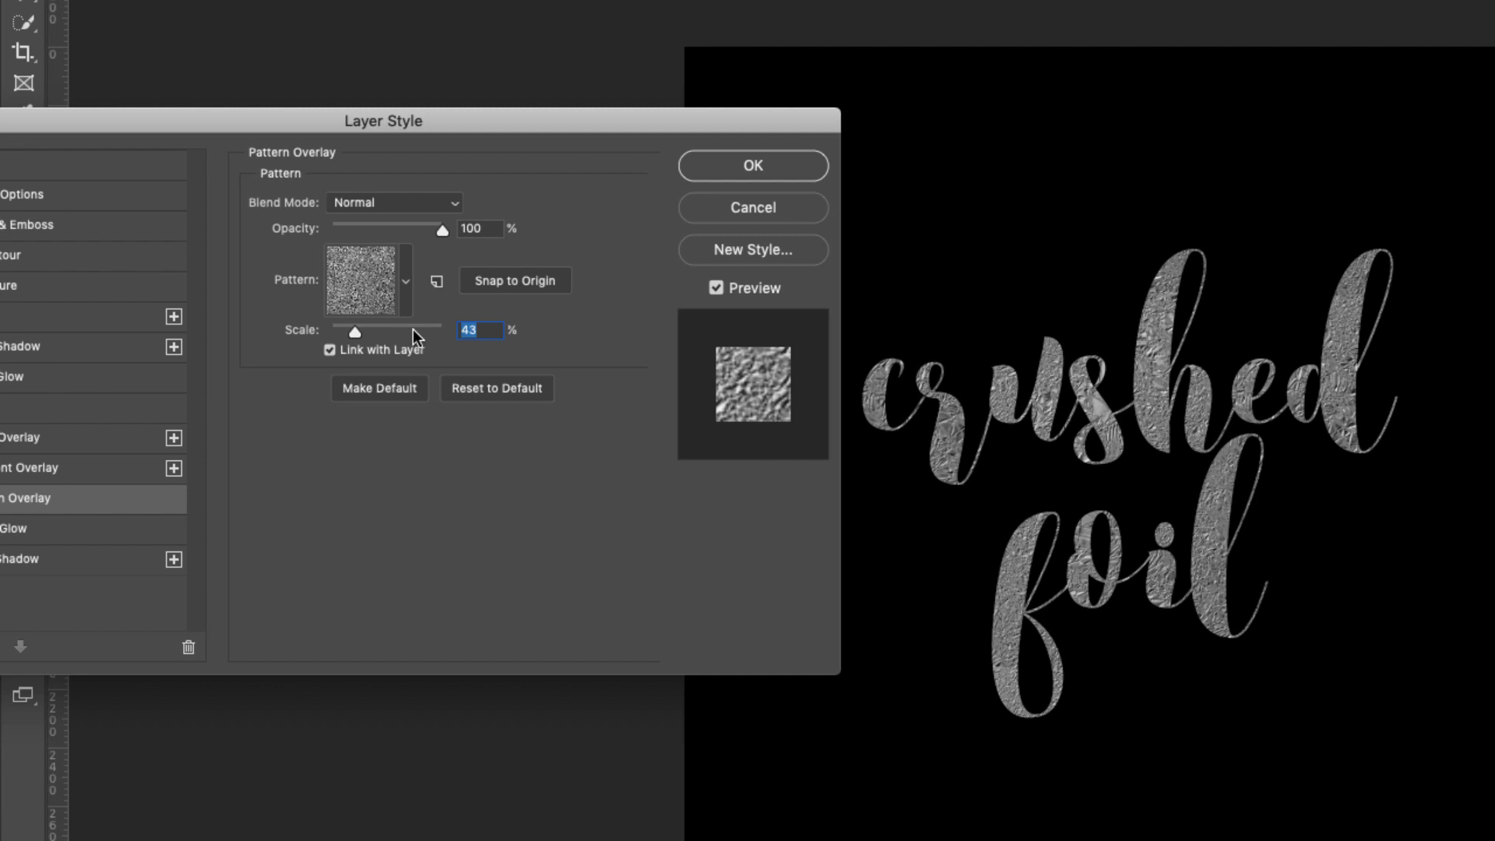
{"action": "type", "text": "25"}
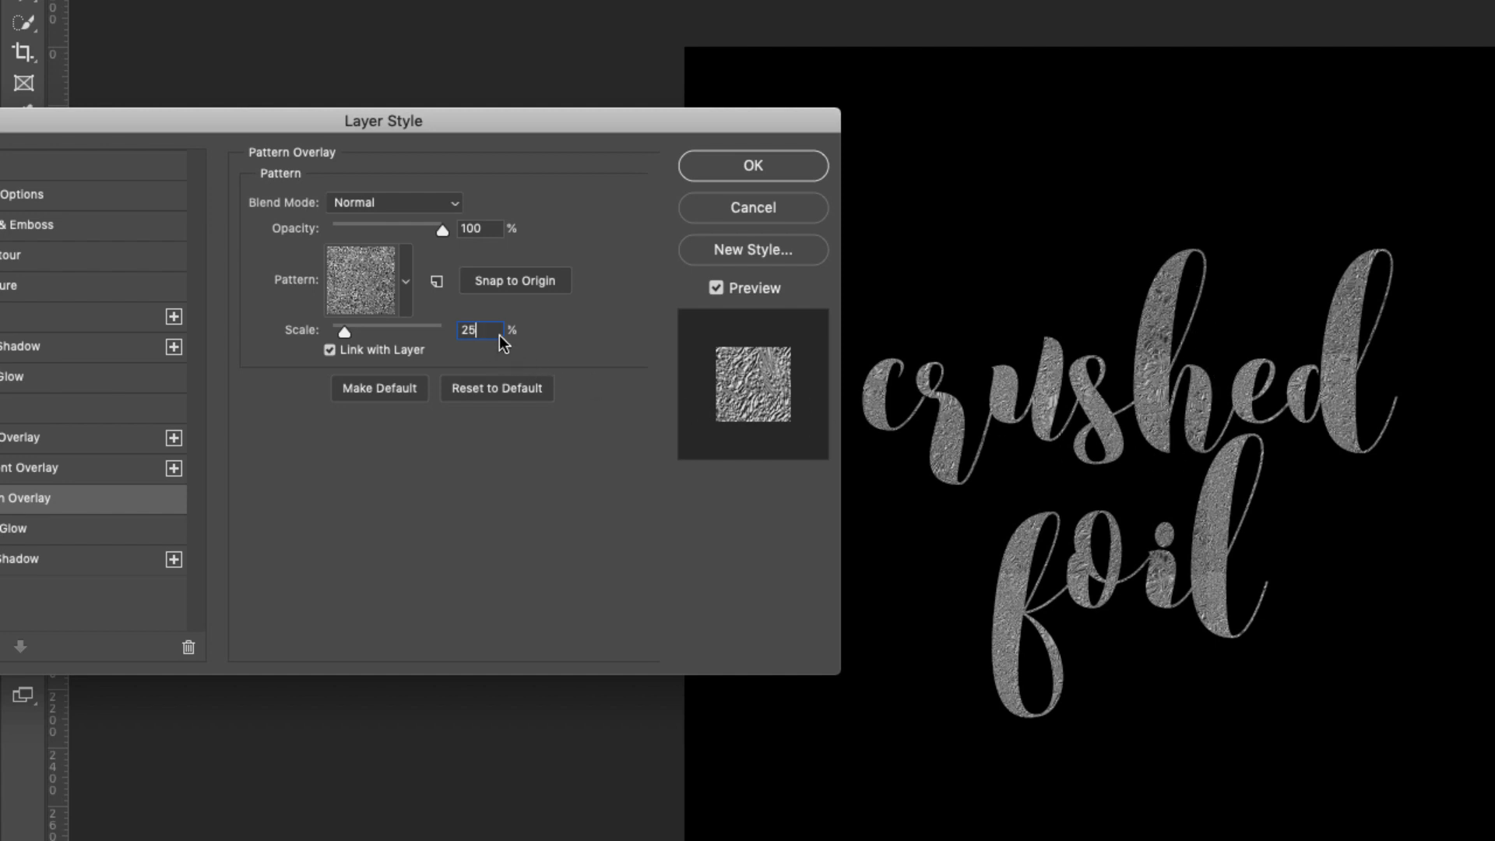
{"action": "key", "text": "Up"}
{"action": "key", "text": "Up"}
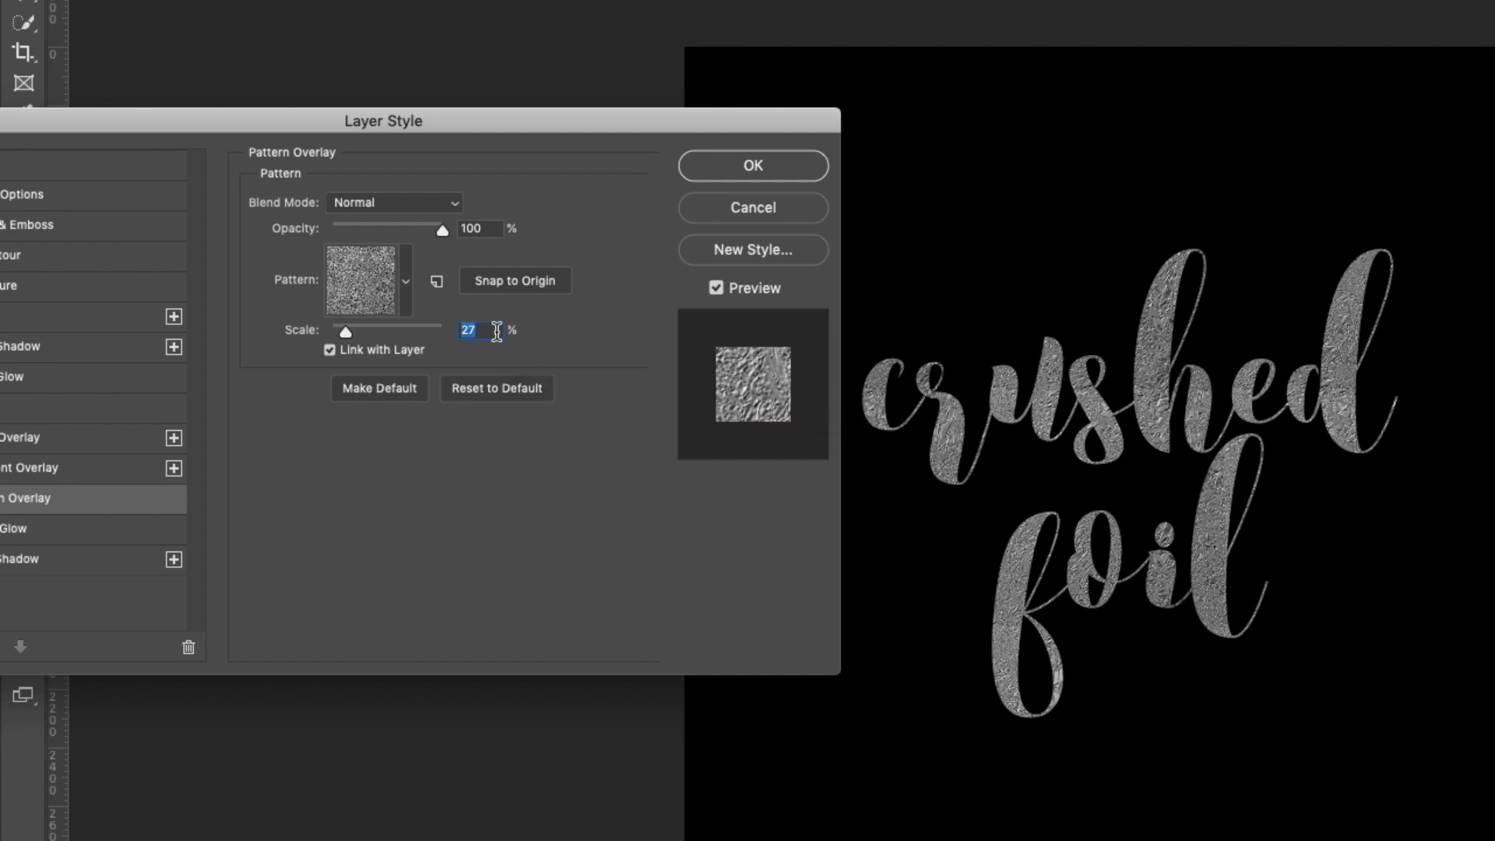
{"action": "type", "text": "50"}
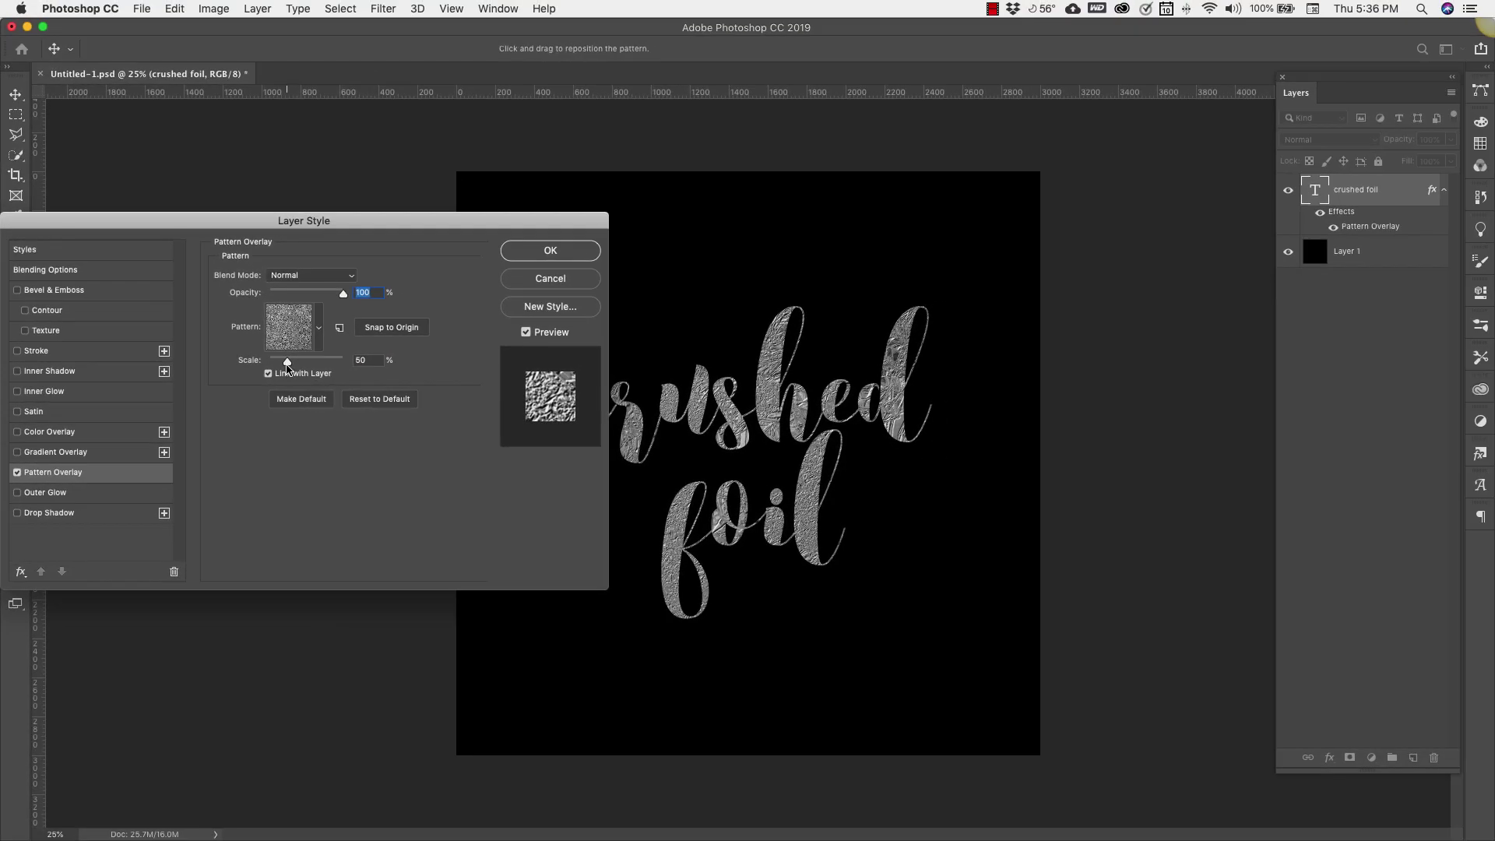
{"action": "left_click_drag", "start_coordinate": [358, 332], "coordinate": [311, 366]}
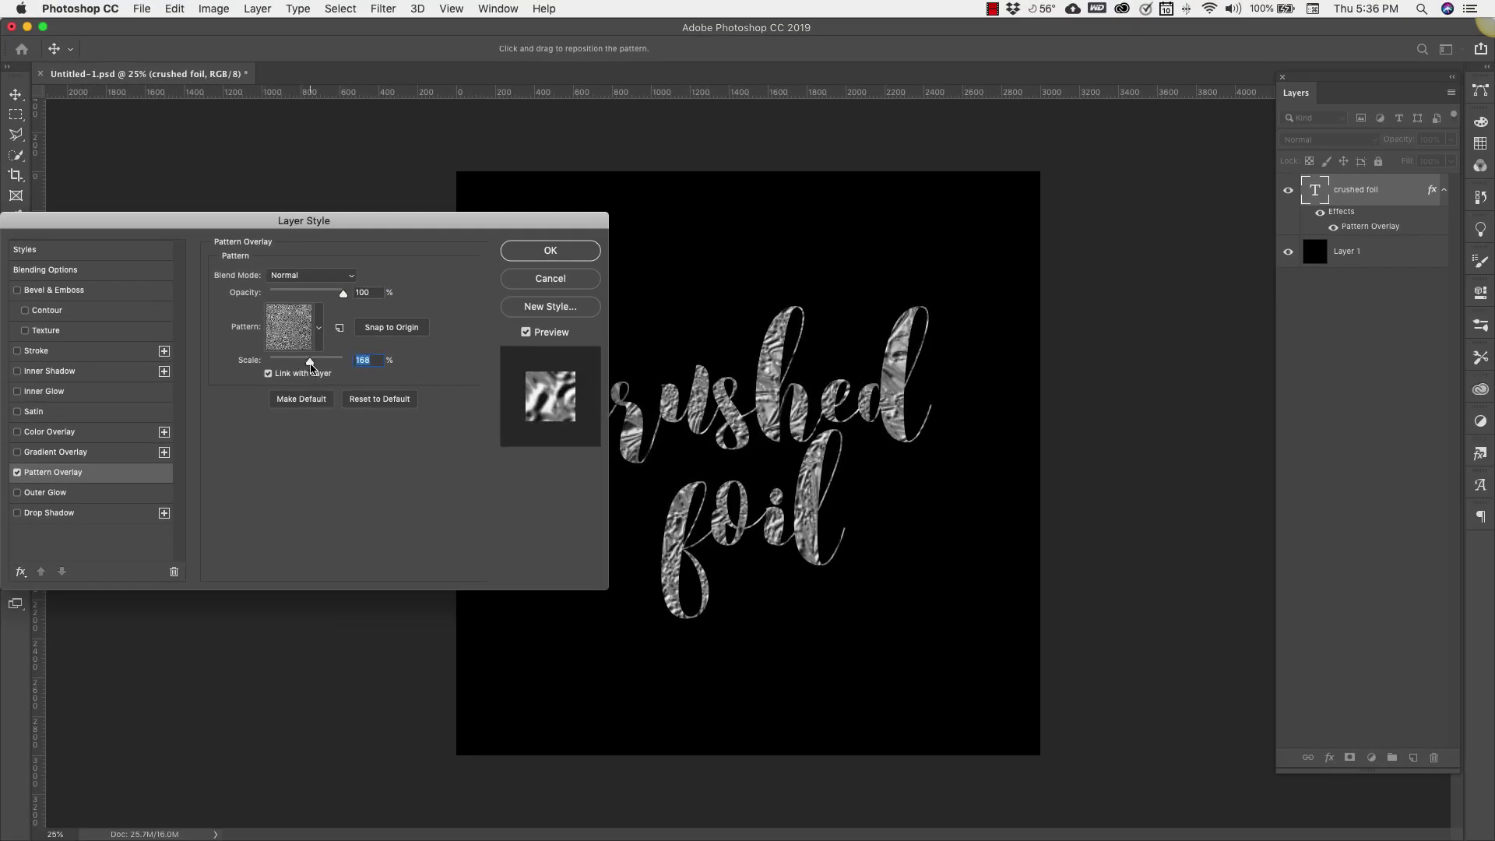
{"action": "left_click", "coordinate": [310, 362]}
{"action": "type", "text": "100"}
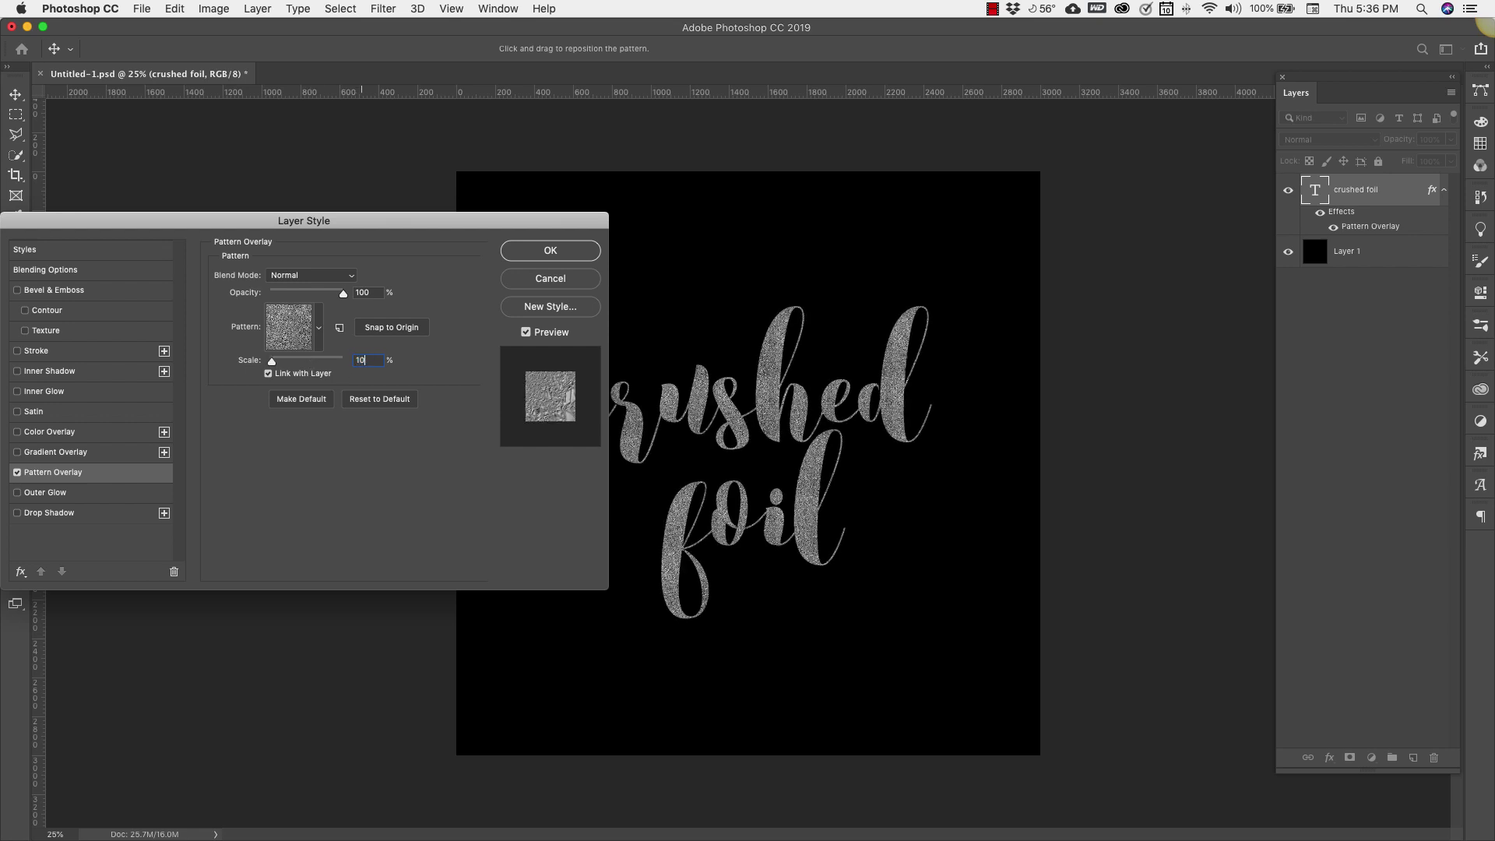
Step: Add a color overlay effect to the foil-patterned "crushed foil" text
{"action": "left_click", "coordinate": [45, 270]}
{"action": "left_click_drag", "start_coordinate": [87, 225], "coordinate": [1012, 380]}
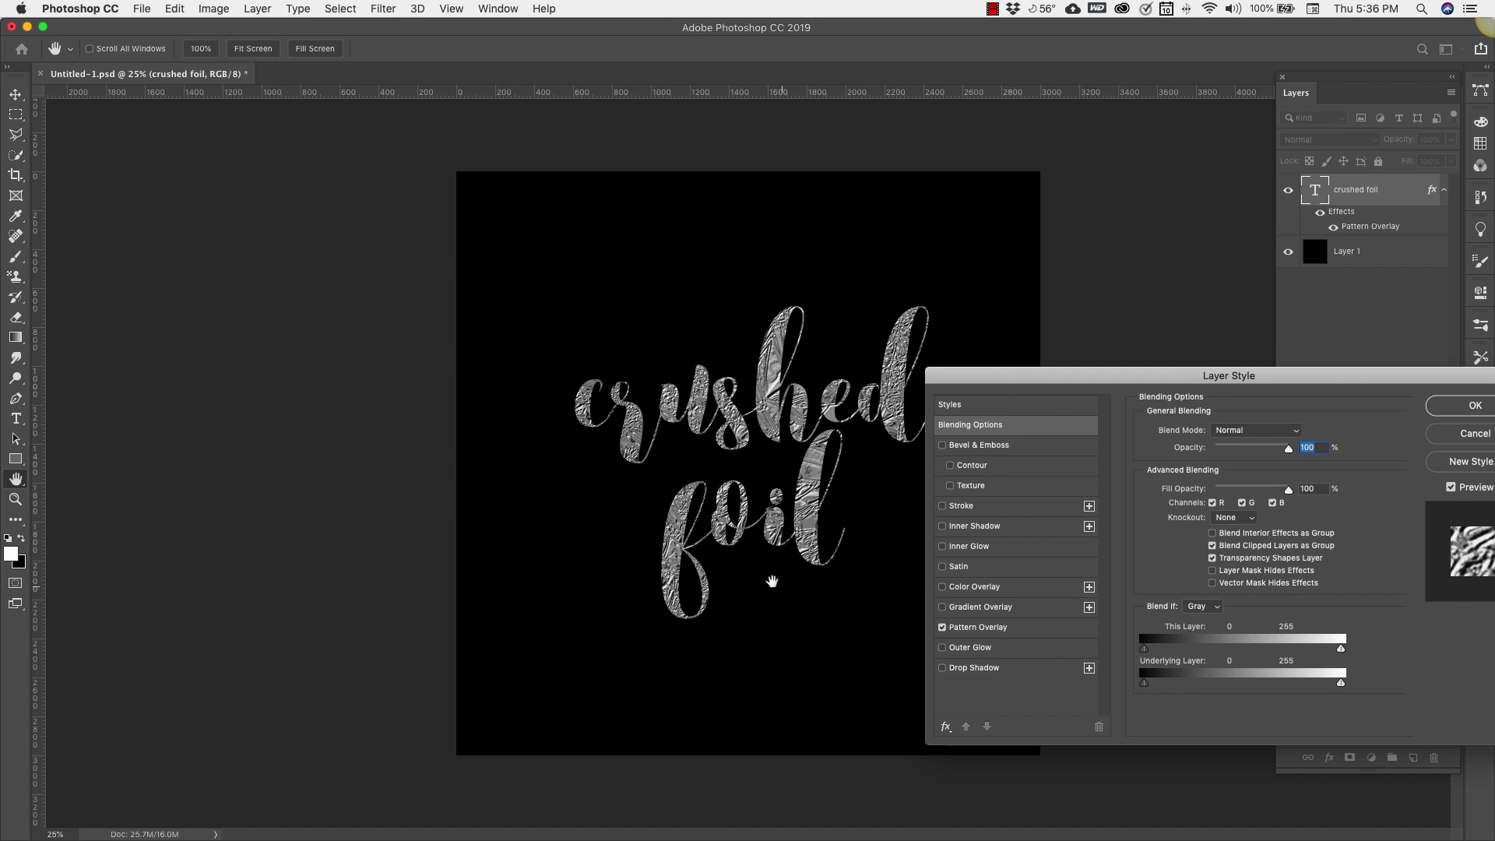
{"action": "left_click", "coordinate": [943, 588]}
{"action": "left_click", "coordinate": [974, 591]}
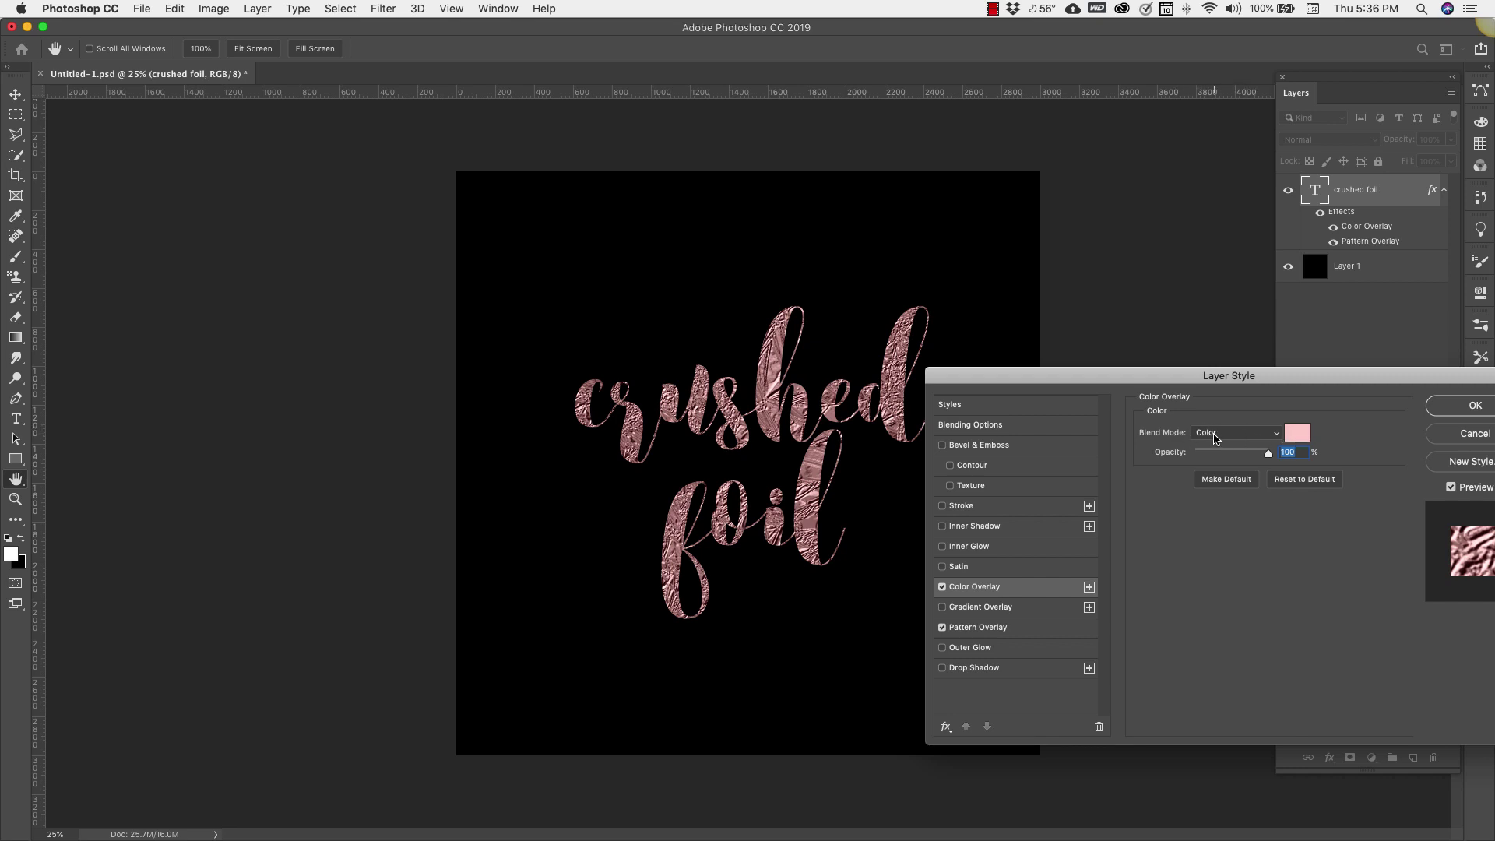
Step: Try purple and orange-brown overlay colors, settle on a pale peach around #f8dfd2, and apply the layer style
{"action": "left_click", "coordinate": [1297, 433]}
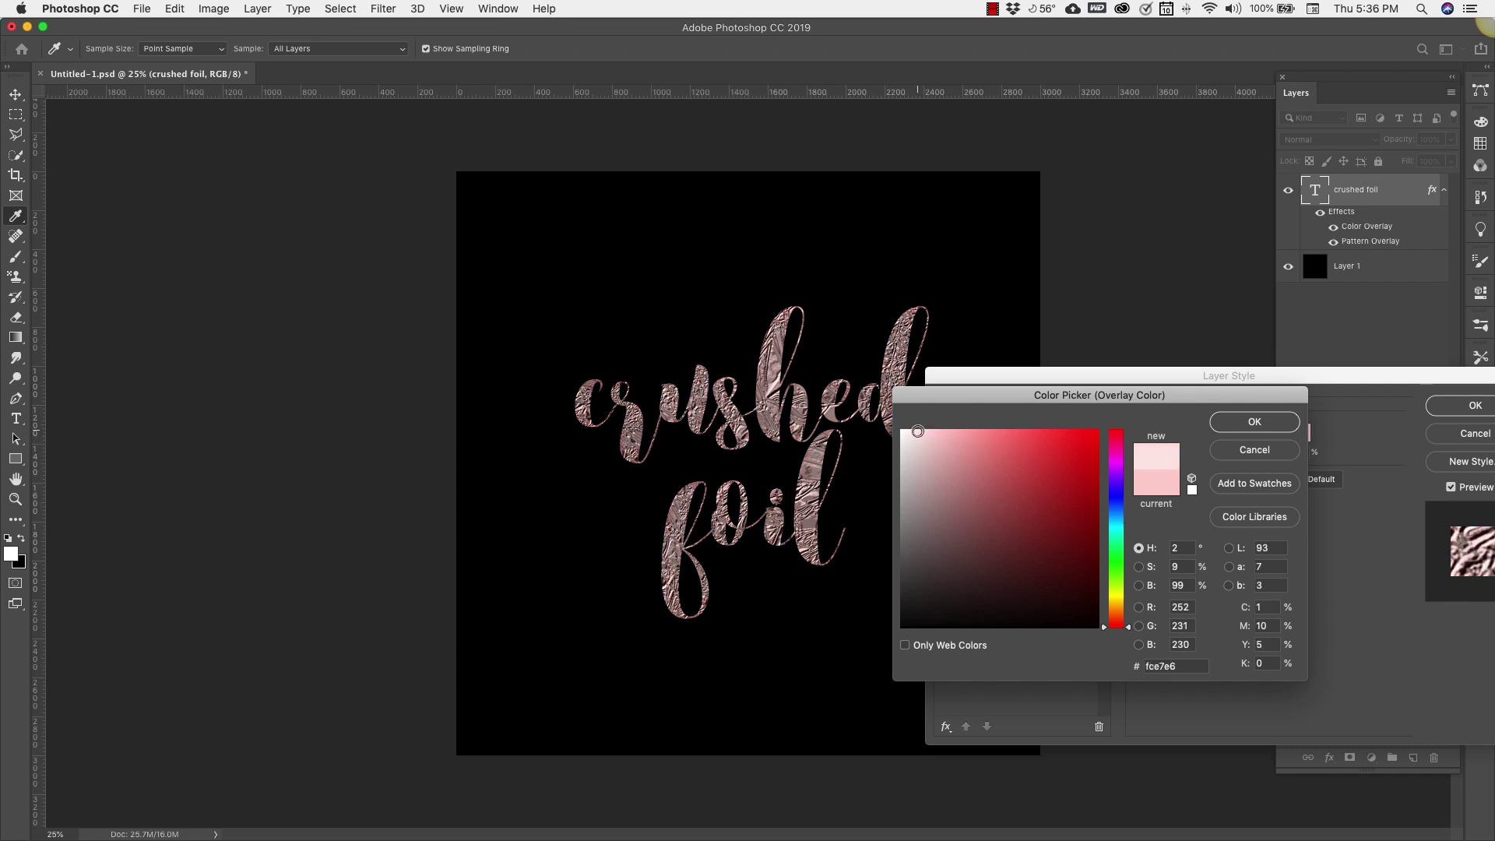
{"action": "left_click", "coordinate": [1022, 518]}
{"action": "left_click_drag", "start_coordinate": [1100, 526], "coordinate": [1112, 467]}
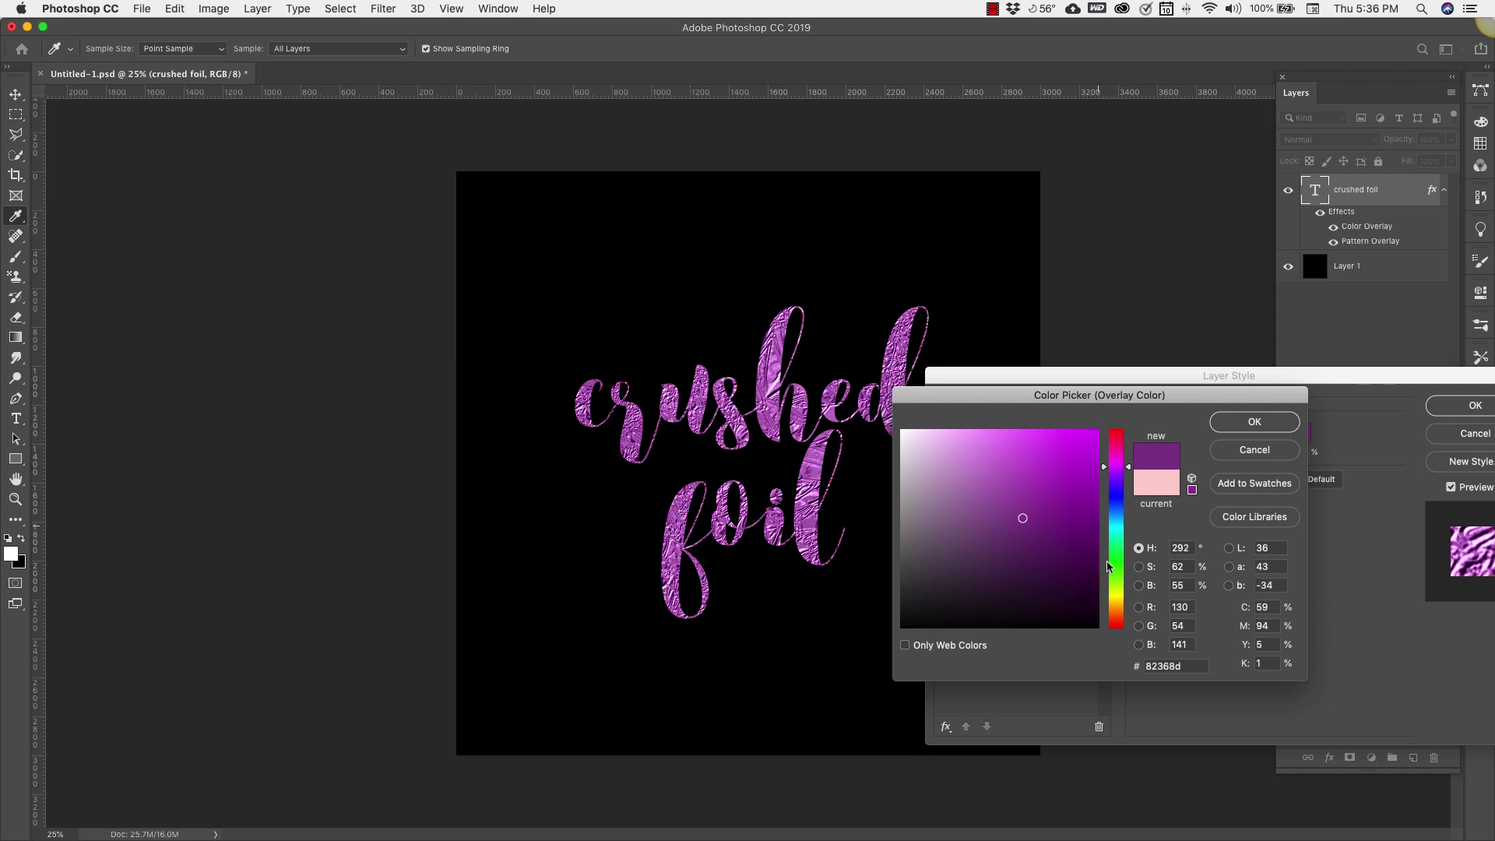
{"action": "left_click", "coordinate": [1117, 611]}
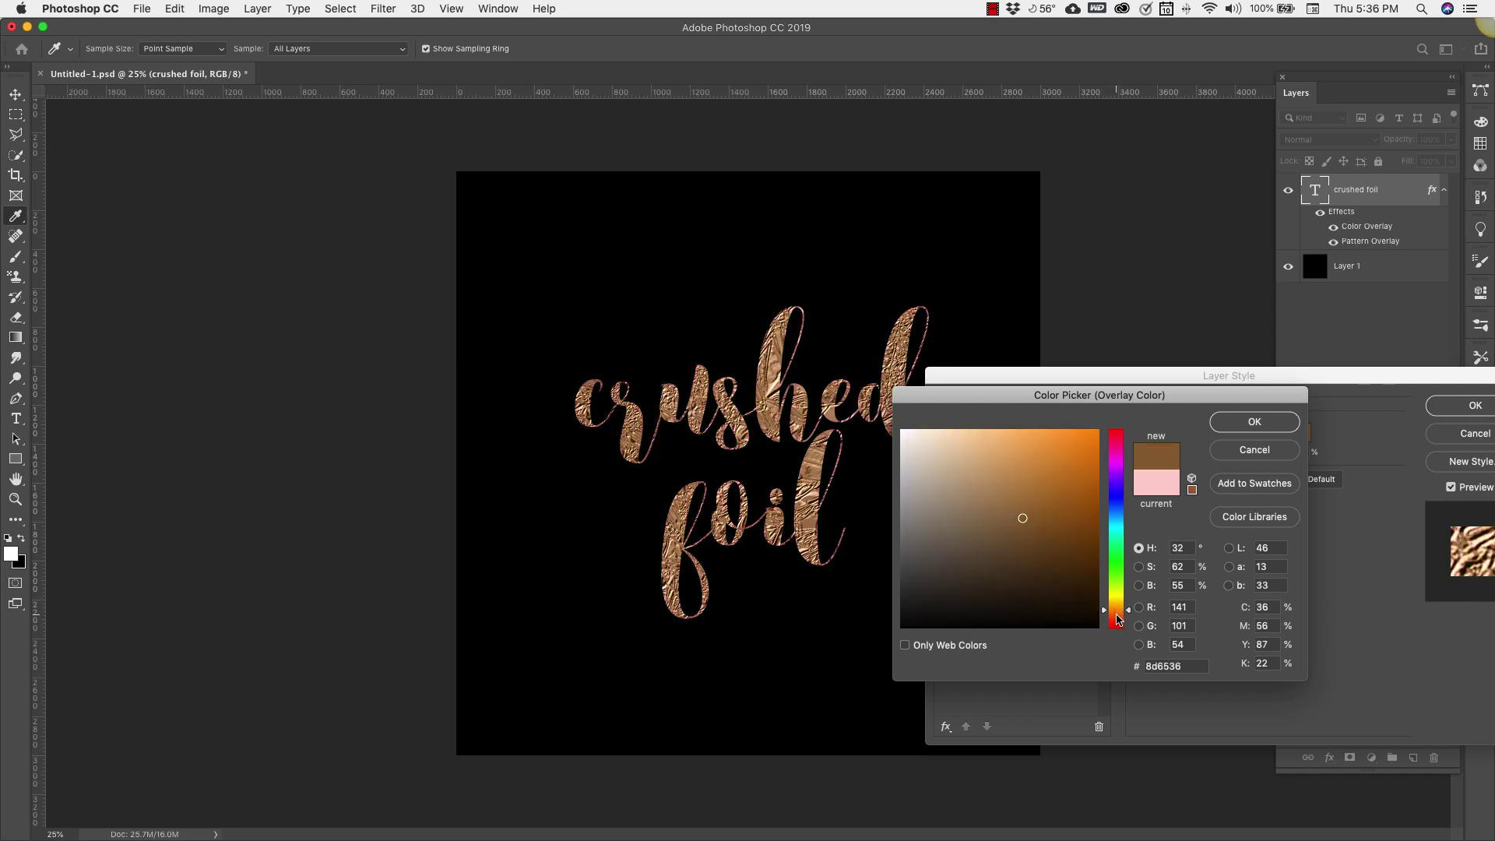
{"action": "left_click", "coordinate": [1118, 617]}
{"action": "left_click", "coordinate": [931, 434]}
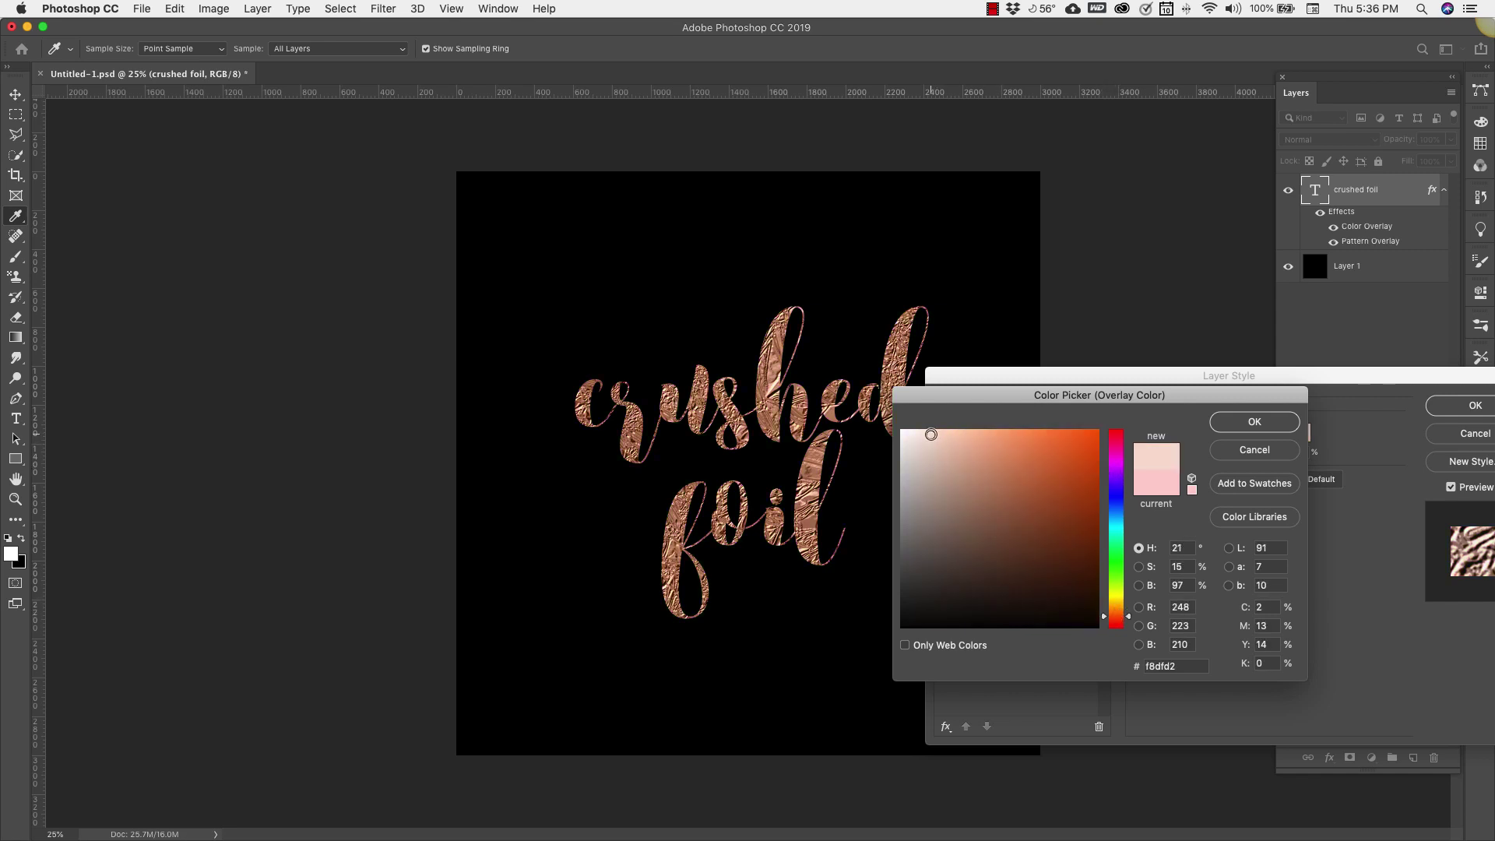
{"action": "left_click_drag", "start_coordinate": [931, 433], "coordinate": [931, 431]}
{"action": "left_click", "coordinate": [1244, 431]}
{"action": "left_click_drag", "start_coordinate": [1277, 375], "coordinate": [343, 174]}
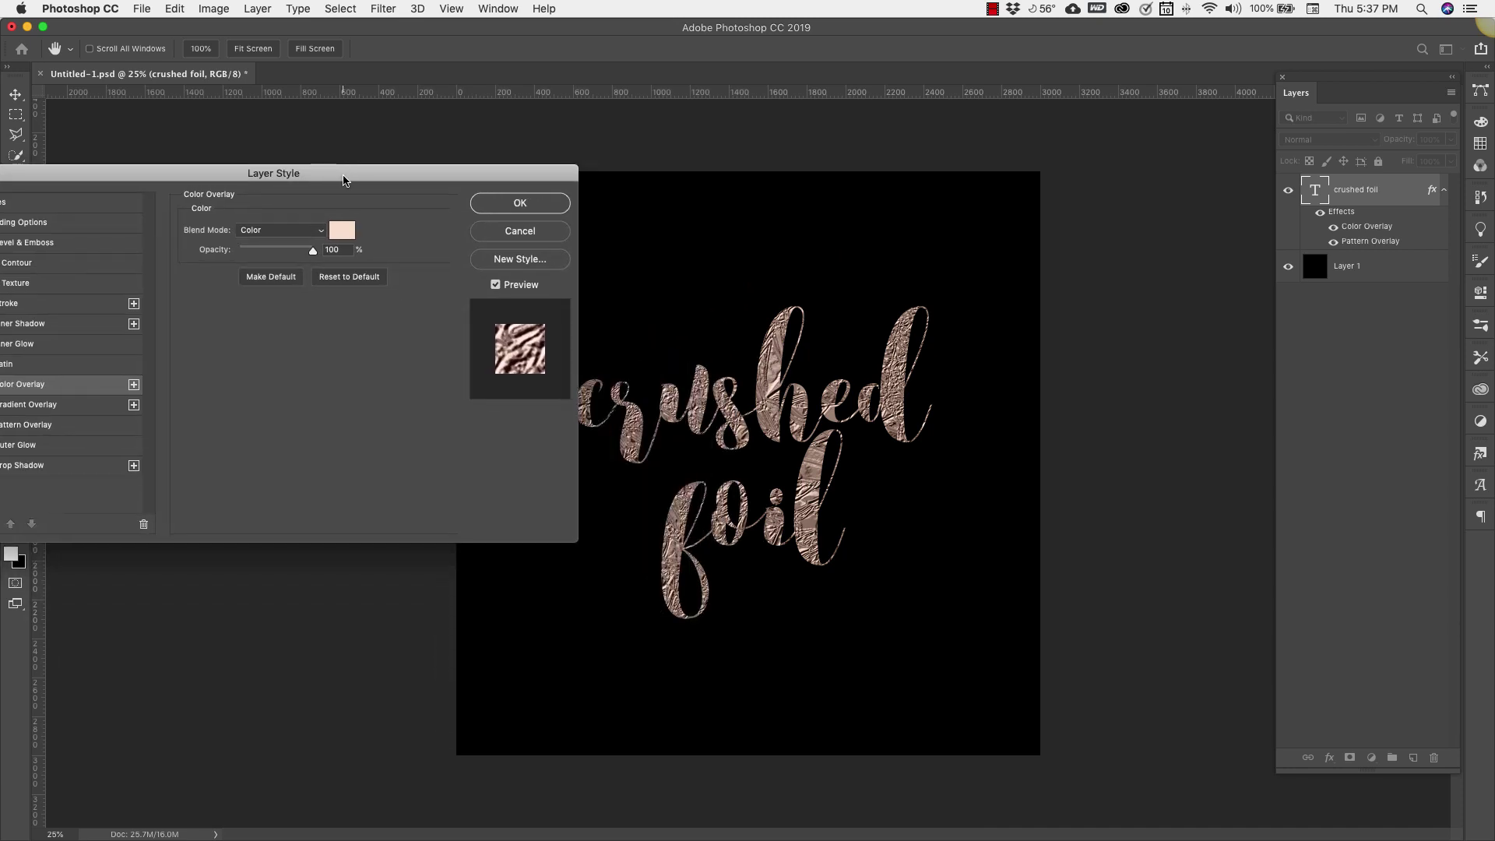
{"action": "left_click", "coordinate": [506, 209]}
Step: Scale the "crushed foil" text up to about 150%, roughly 2741 by 2431 px, filling most of the canvas
{"action": "key", "text": "super+t"}
{"action": "left_click_drag", "start_coordinate": [575, 301], "coordinate": [518, 190]}
{"action": "left_click_drag", "start_coordinate": [935, 628], "coordinate": [993, 723]}
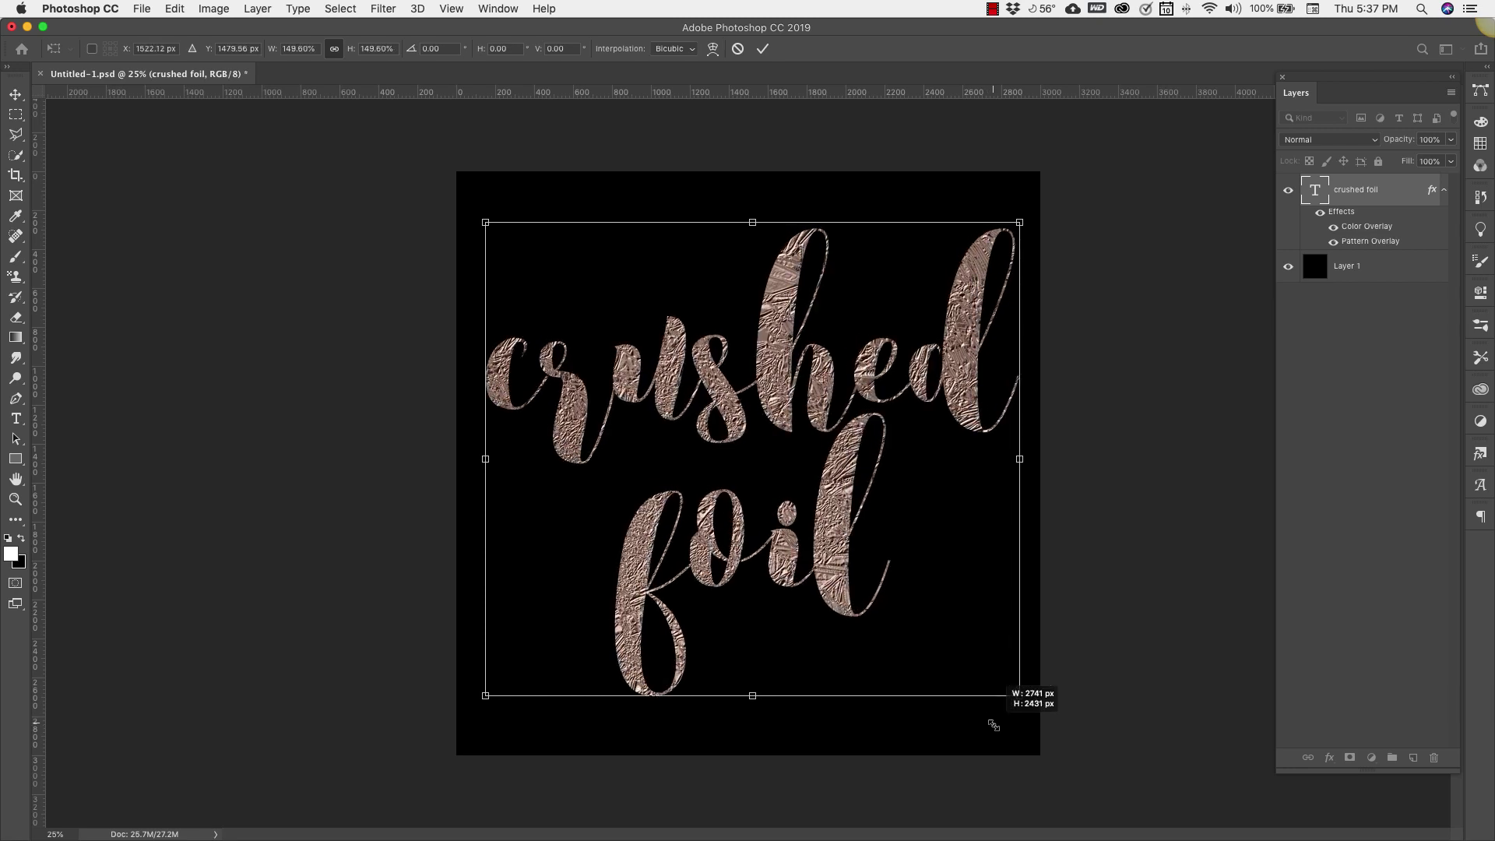